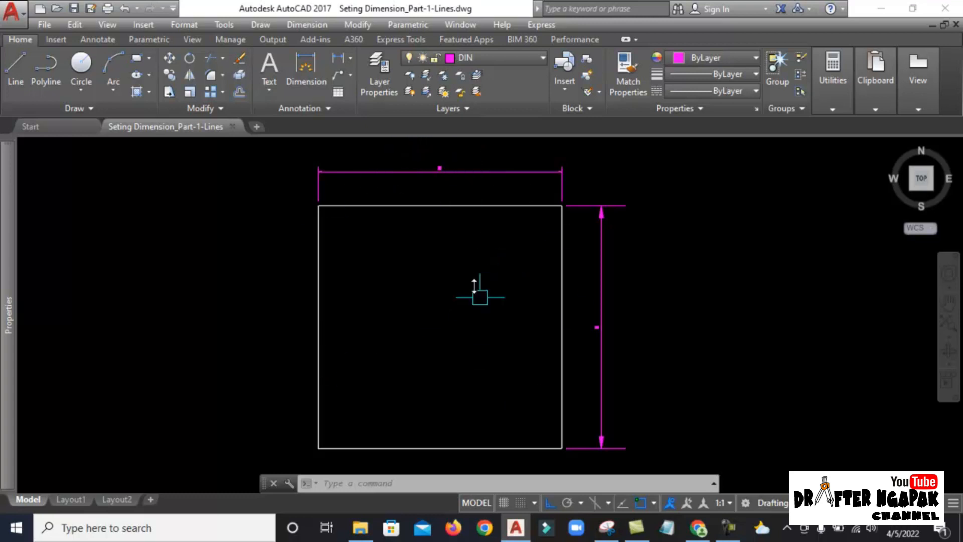
# Examine the dimension lines, extension lines and arrowheads on the horizontal and vertical dimensions of the square
pyautogui.scroll(10, 377, 157)
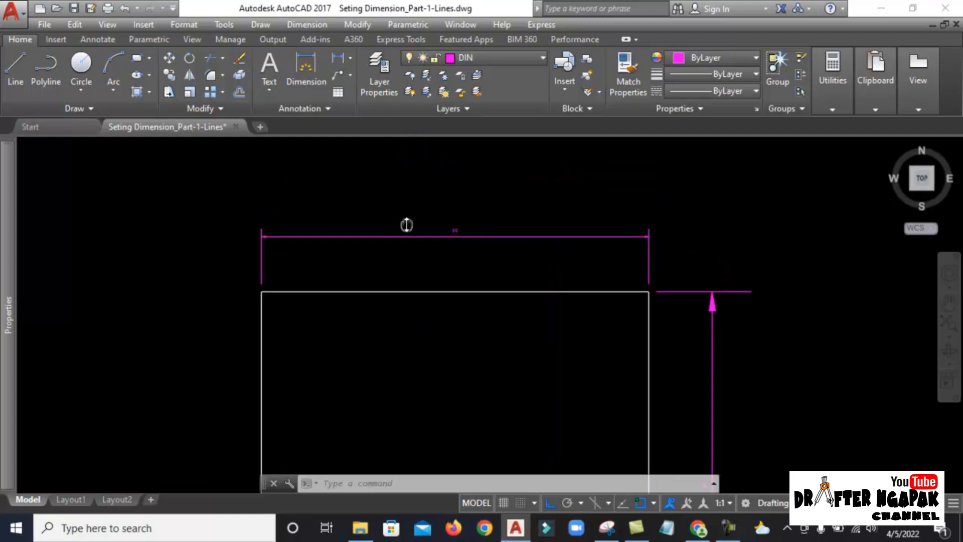
pyautogui.scroll(1, 420, 261)
pyautogui.scroll(-5, 419, 261)
pyautogui.scroll(6, 516, 271)
pyautogui.scroll(-6, 538, 281)
pyautogui.scroll(5, 548, 307)
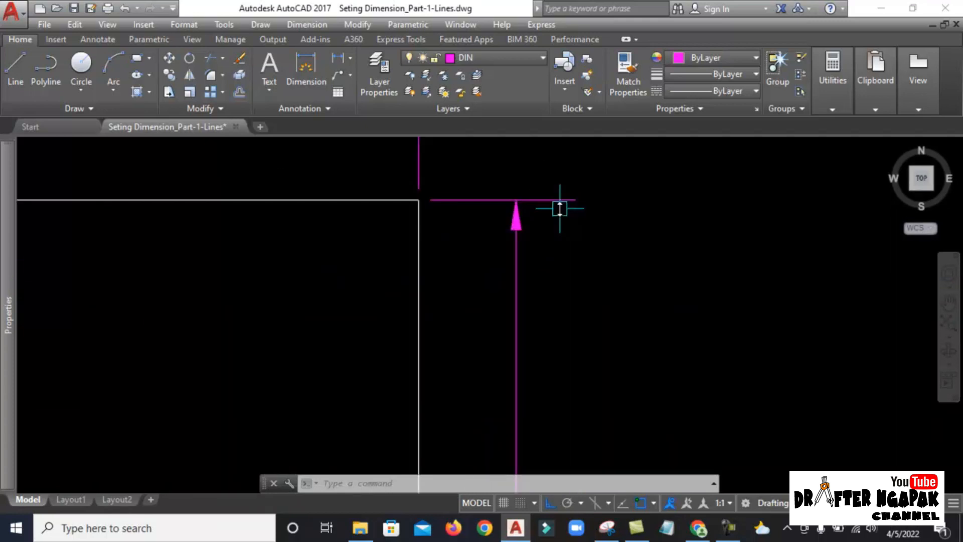
pyautogui.scroll(-6, 574, 209)
pyautogui.scroll(3, 544, 220)
pyautogui.moveTo(503, 231); pyautogui.dragTo(496, 249, button='middle')
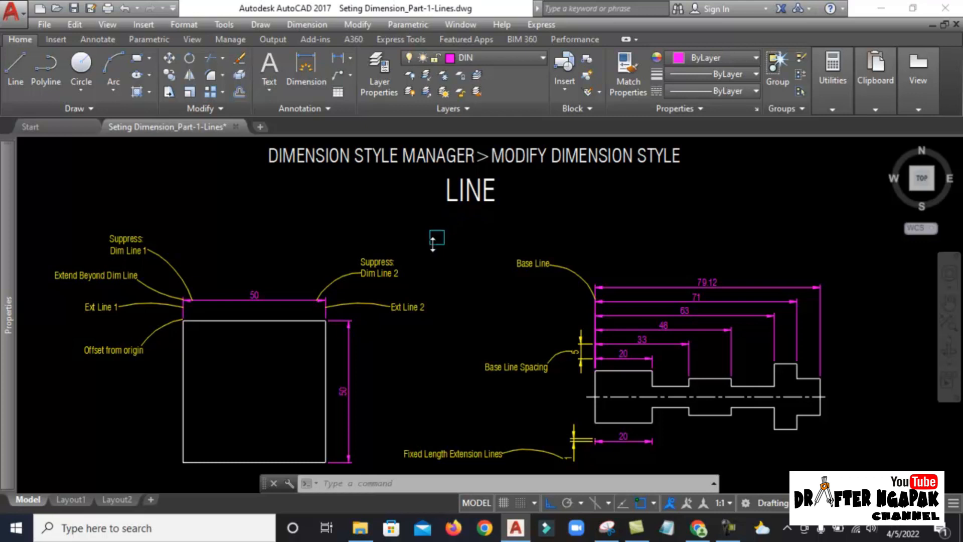
# Open the ISO-25 dimension style for modification with its Lines settings displayed
pyautogui.write('D')
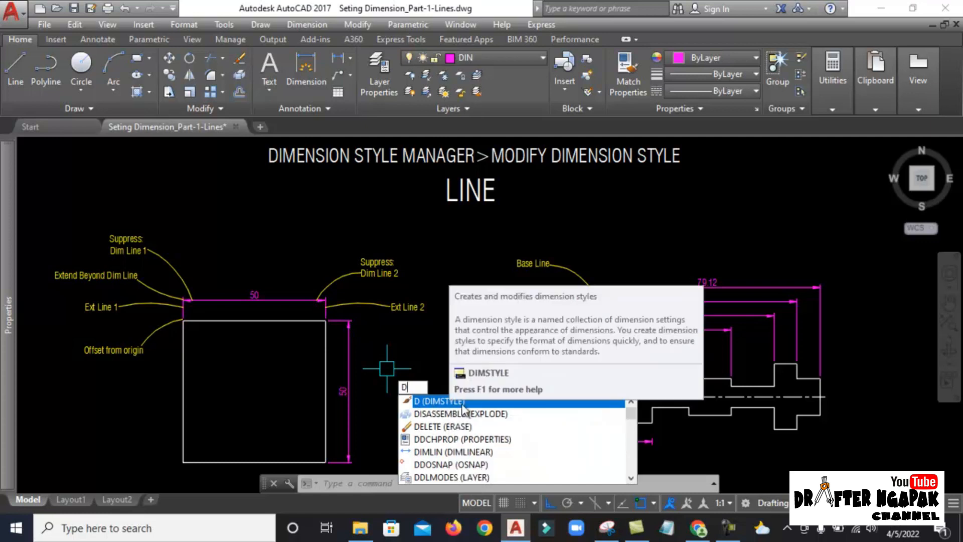
pyautogui.click(441, 402)
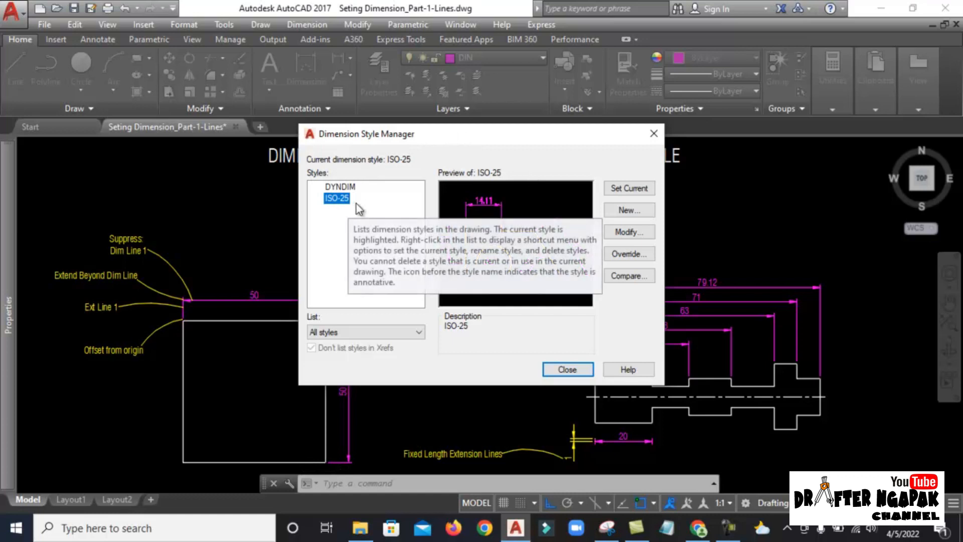
pyautogui.click(630, 233)
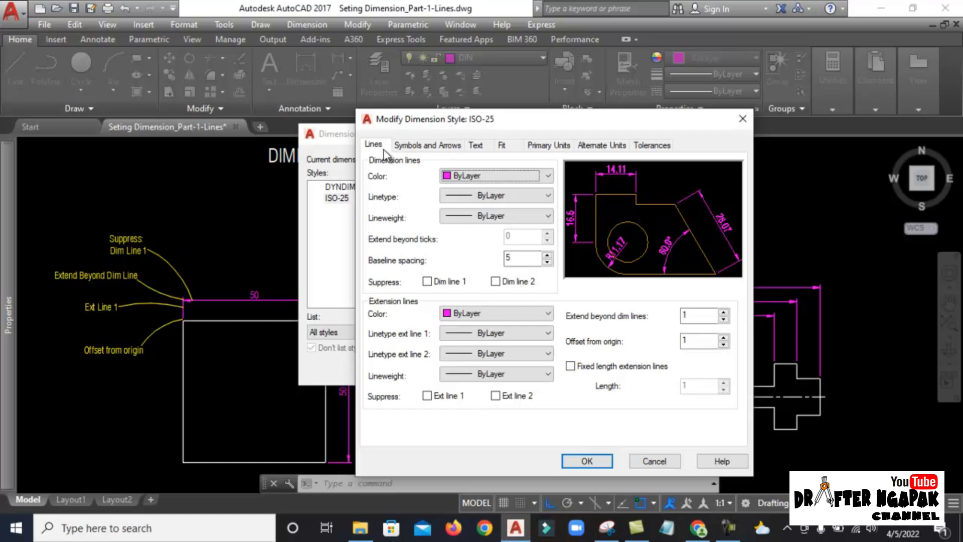
pyautogui.moveTo(515, 120); pyautogui.dragTo(592, 87)
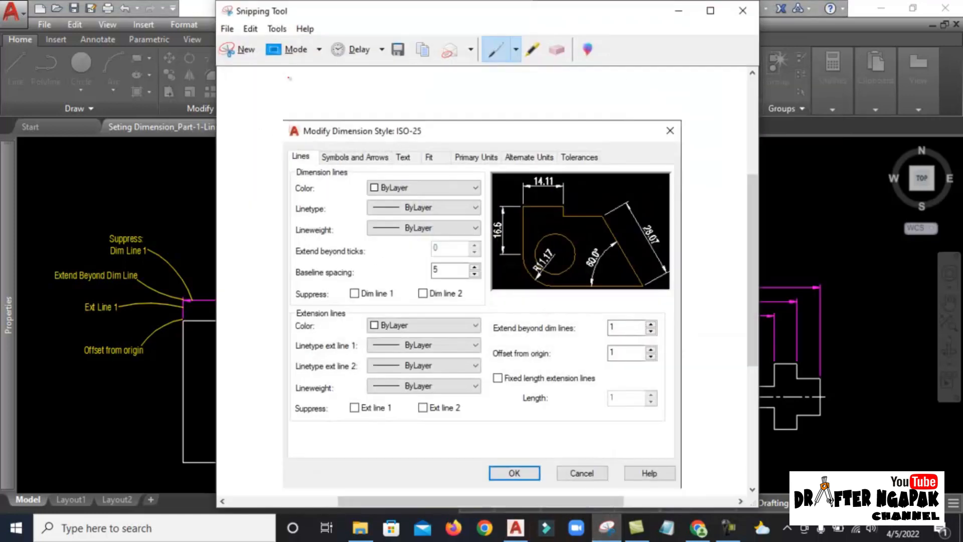
# In the Snipping Tool capture of the dialog, circle the Lines heading and outline the Dimension lines group in red
pyautogui.moveTo(380, 22); pyautogui.dragTo(500, 28)
pyautogui.moveTo(426, 152)
pyautogui.mouseDown()
pyautogui.moveTo(393, 156)
pyautogui.moveTo(431, 173)
pyautogui.moveTo(442, 151)
pyautogui.moveTo(425, 149)
pyautogui.mouseUp()
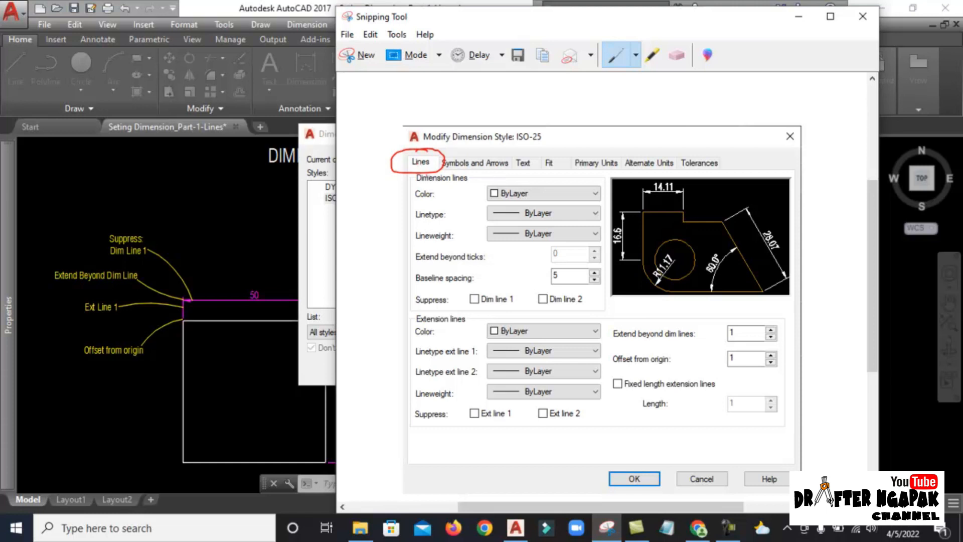
pyautogui.moveTo(413, 178)
pyautogui.mouseDown()
pyautogui.moveTo(395, 213)
pyautogui.moveTo(386, 301)
pyautogui.moveTo(426, 315)
pyautogui.moveTo(572, 315)
pyautogui.moveTo(614, 296)
pyautogui.moveTo(617, 206)
pyautogui.moveTo(537, 173)
pyautogui.moveTo(403, 170)
pyautogui.mouseUp()
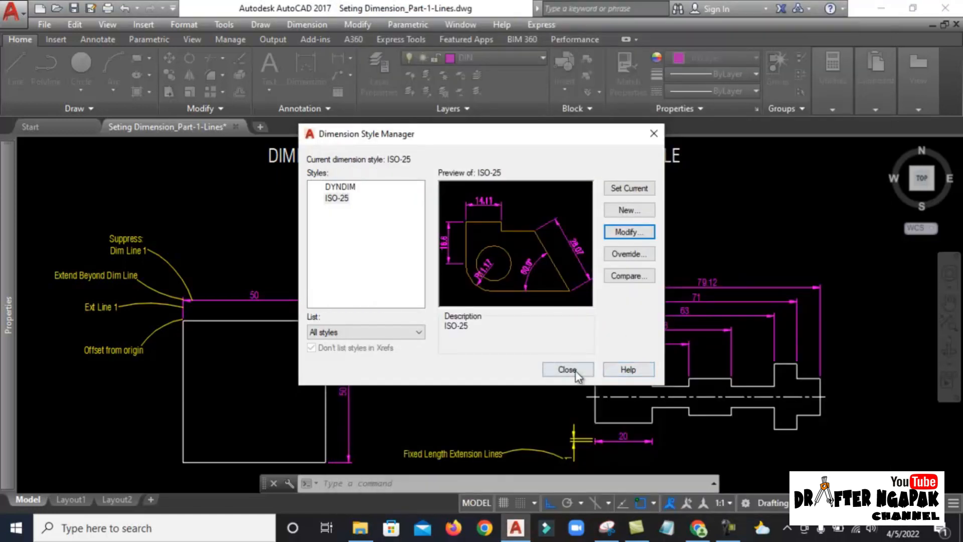
# Close the Dimension Style Manager, mark the dimension line Color setting in the Snipping Tool capture, and return to AutoCAD
pyautogui.click(576, 371)
pyautogui.scroll(4, 260, 256)
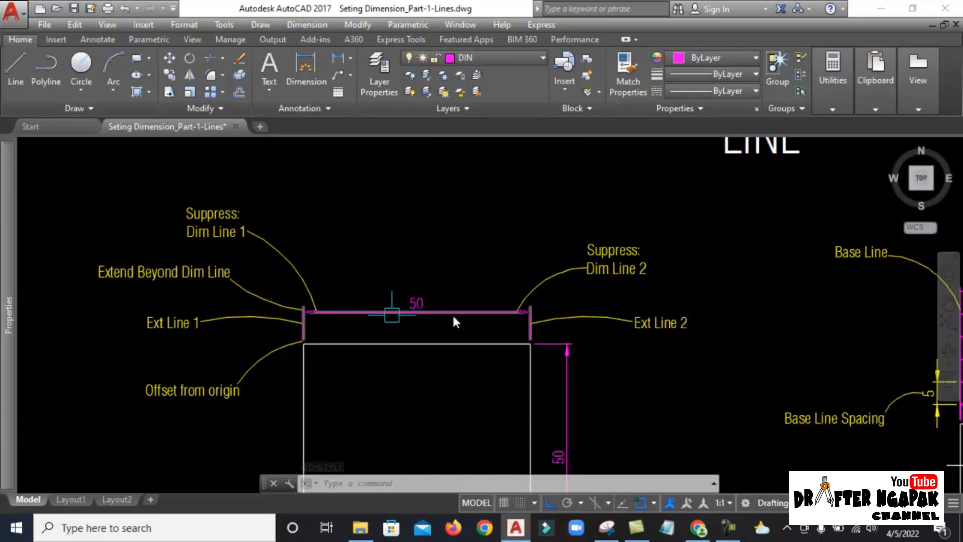
pyautogui.click(607, 527)
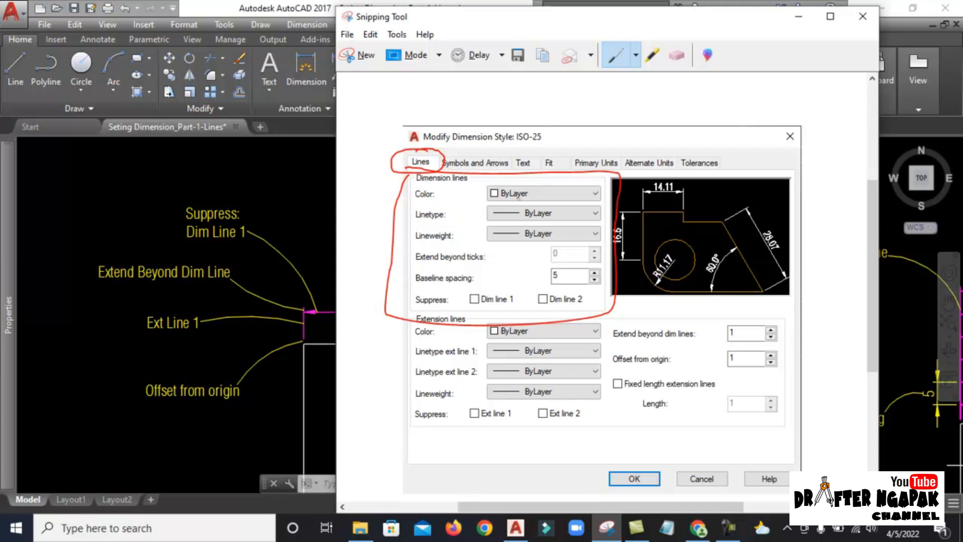
pyautogui.moveTo(490, 193); pyautogui.dragTo(494, 195)
pyautogui.click(308, 199)
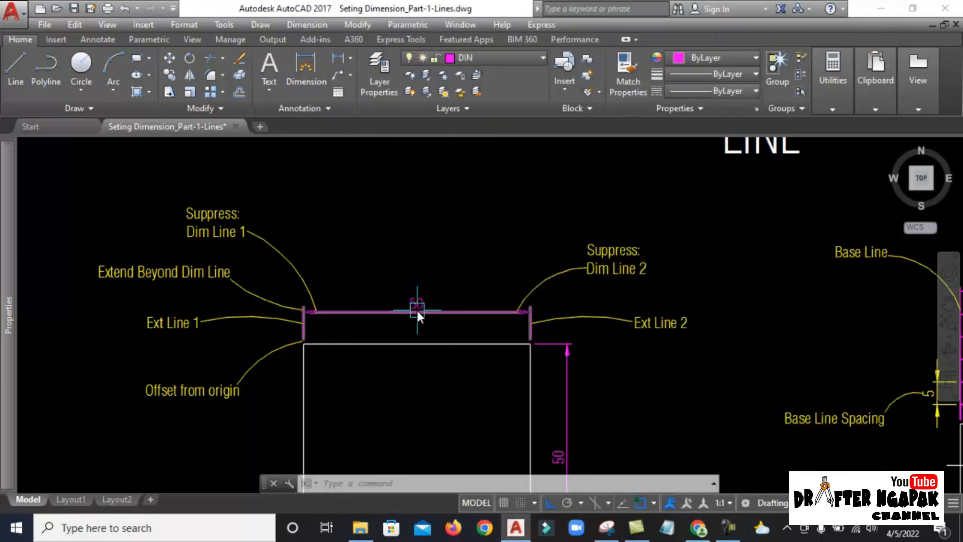
# Set the dimension line color of the ISO-25 style to ByLayer and close the Dimension Style Manager
pyautogui.write('d')
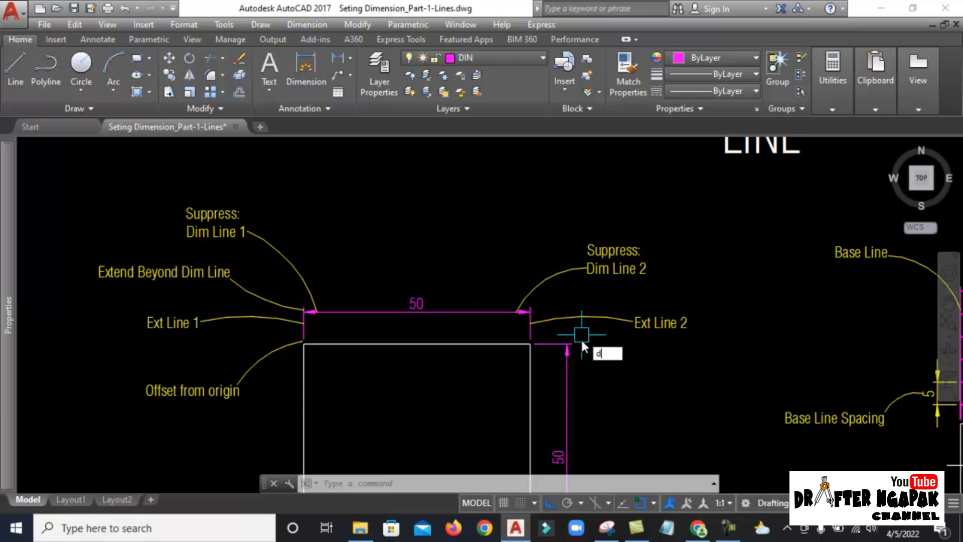
pyautogui.press('Return')
pyautogui.click(627, 231)
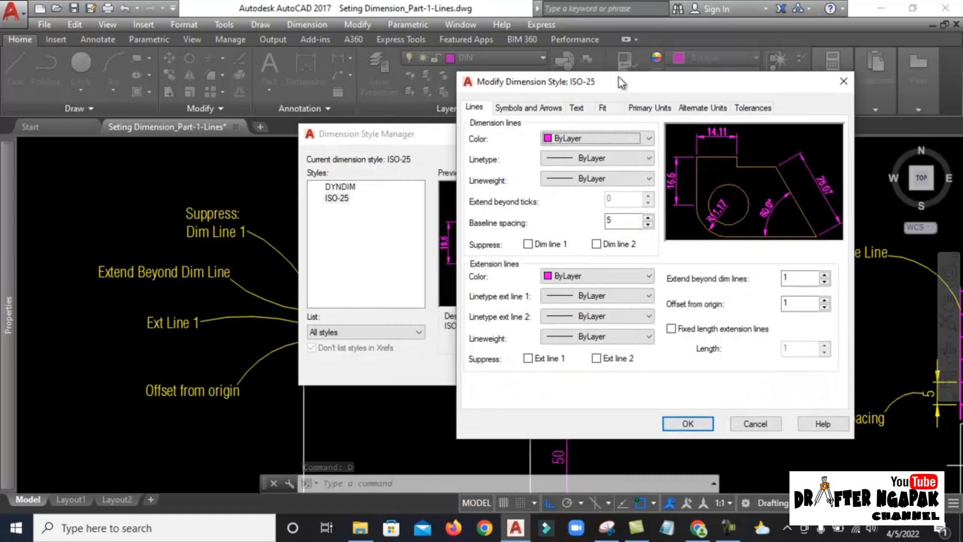
pyautogui.click(592, 132)
pyautogui.click(575, 144)
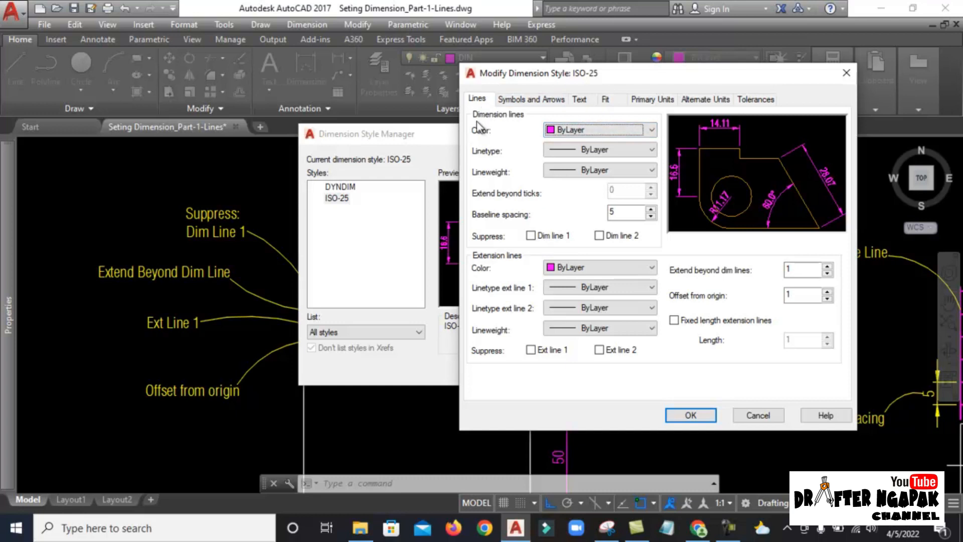
pyautogui.click(606, 134)
pyautogui.click(576, 139)
pyautogui.click(695, 416)
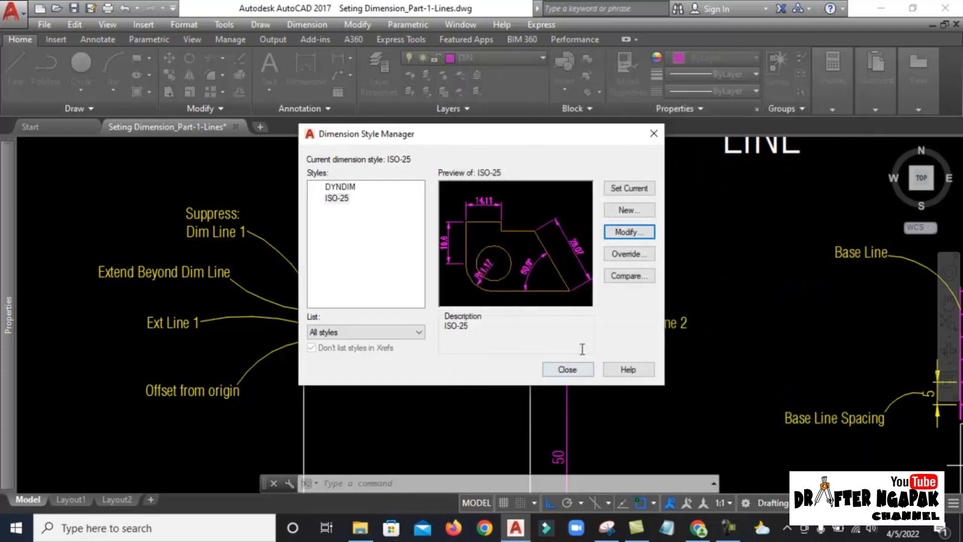
pyautogui.click(567, 370)
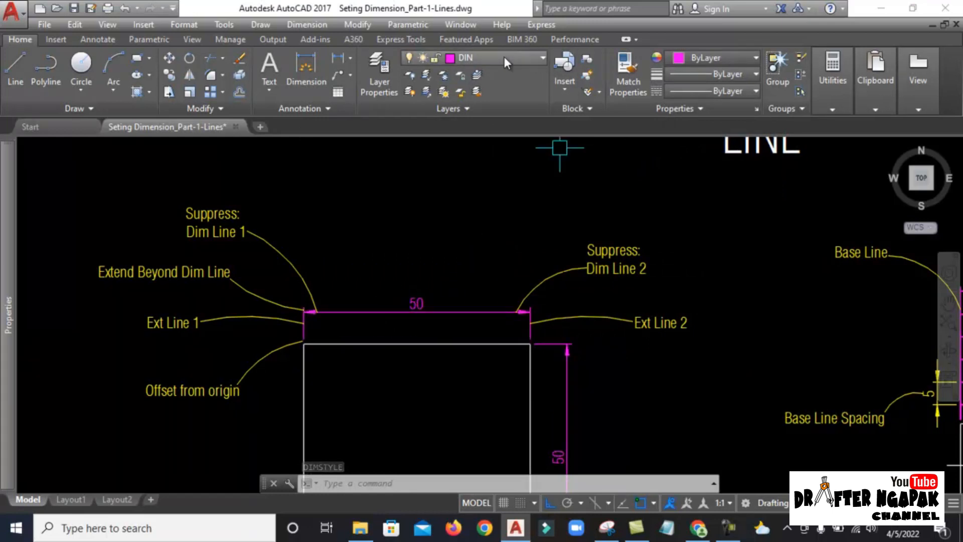
# Change the color of the DIN layer to blue in the layer properties and inspect the drawing's dimensions
pyautogui.click(376, 70)
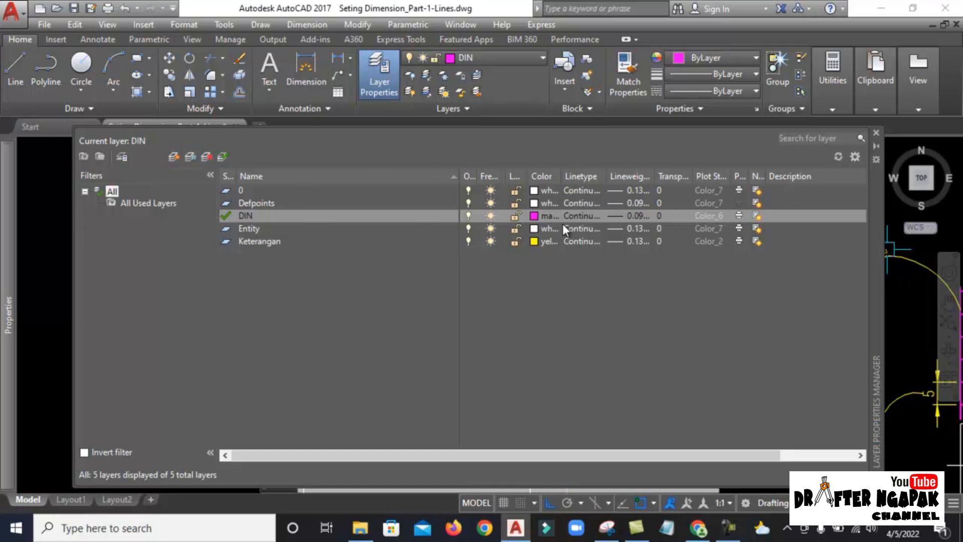
pyautogui.click(532, 215)
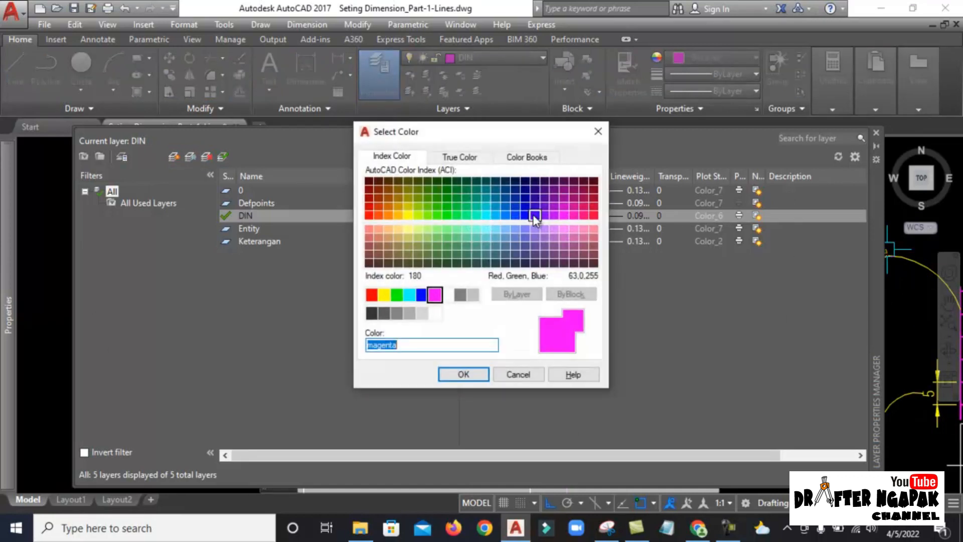
pyautogui.click(422, 294)
pyautogui.click(464, 375)
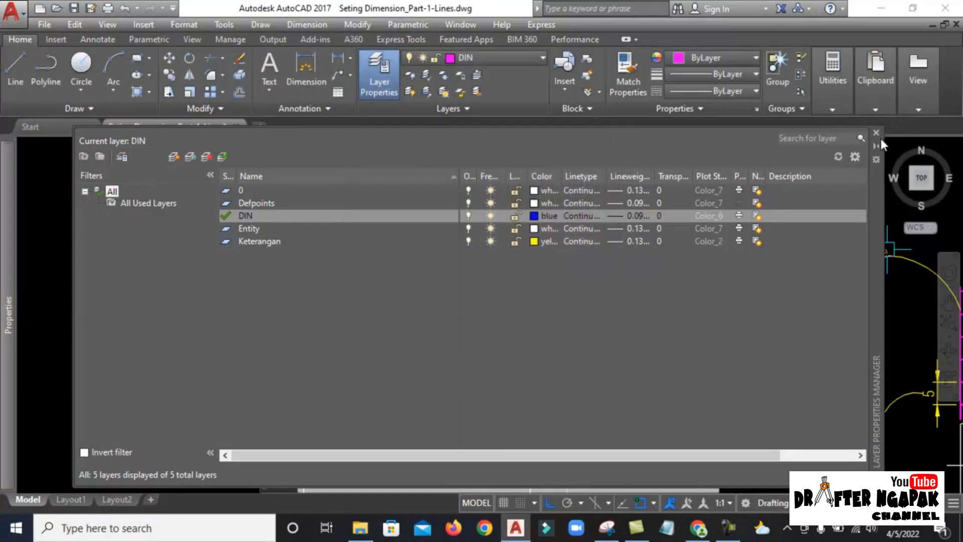
pyautogui.click(876, 133)
pyautogui.scroll(-5, 388, 257)
pyautogui.scroll(1, 557, 268)
pyautogui.moveTo(556, 268); pyautogui.dragTo(461, 272, button='middle')
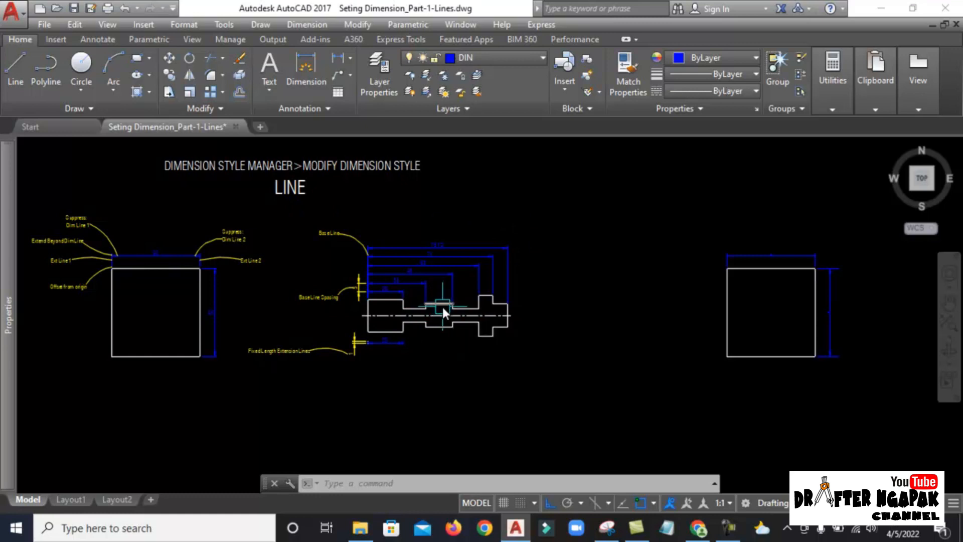
pyautogui.scroll(-5, 442, 300)
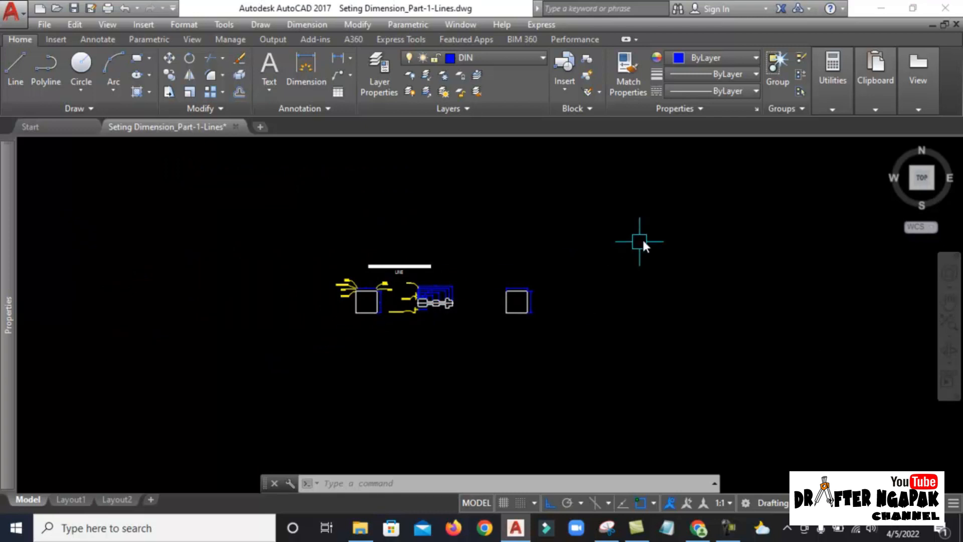
pyautogui.scroll(5, 419, 293)
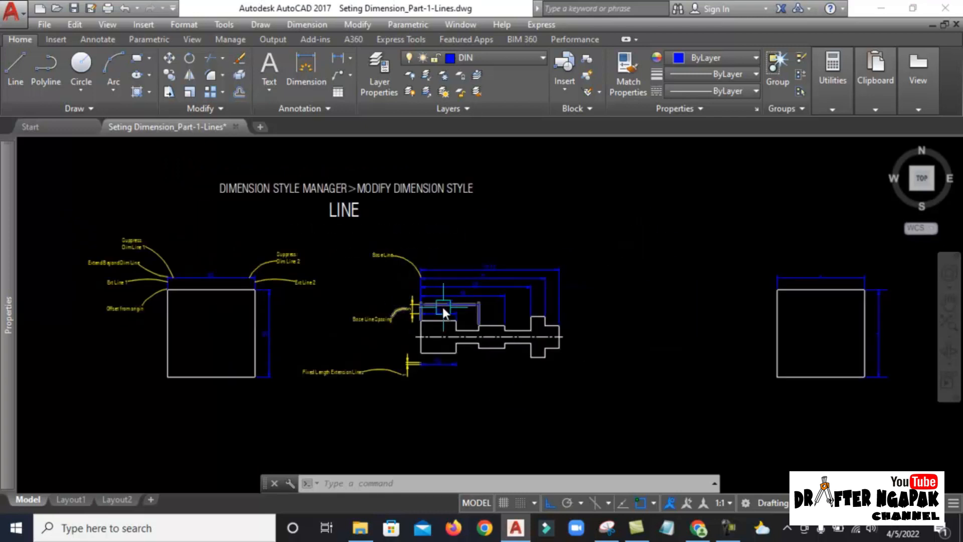
pyautogui.moveTo(442, 307); pyautogui.dragTo(399, 288, button='middle')
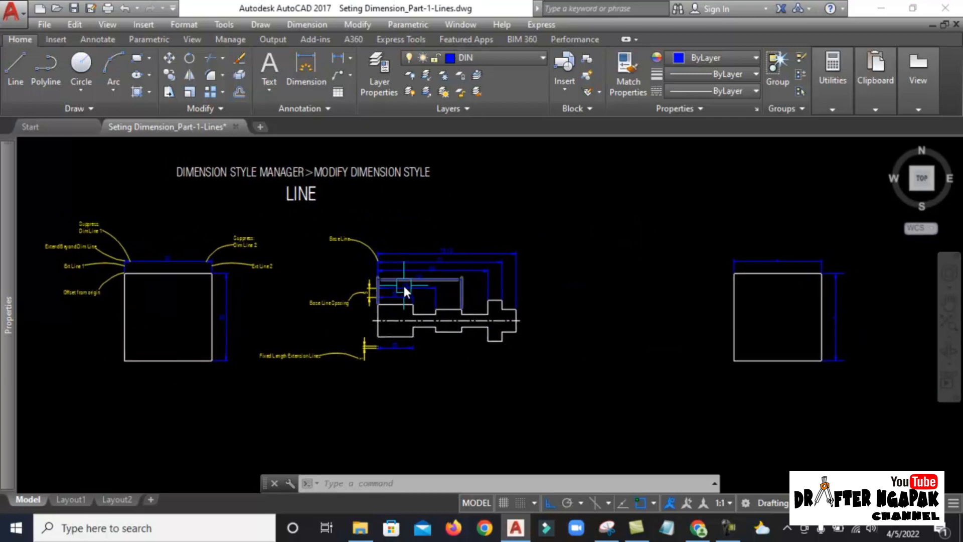
# Set the DIN layer's color to magenta
pyautogui.click(505, 59)
pyautogui.click(458, 107)
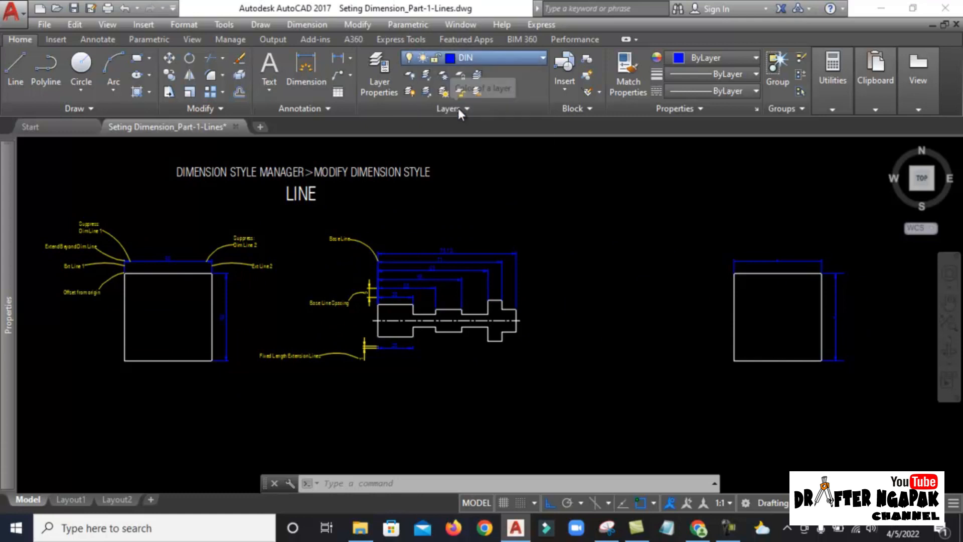
pyautogui.click(458, 107)
pyautogui.click(434, 295)
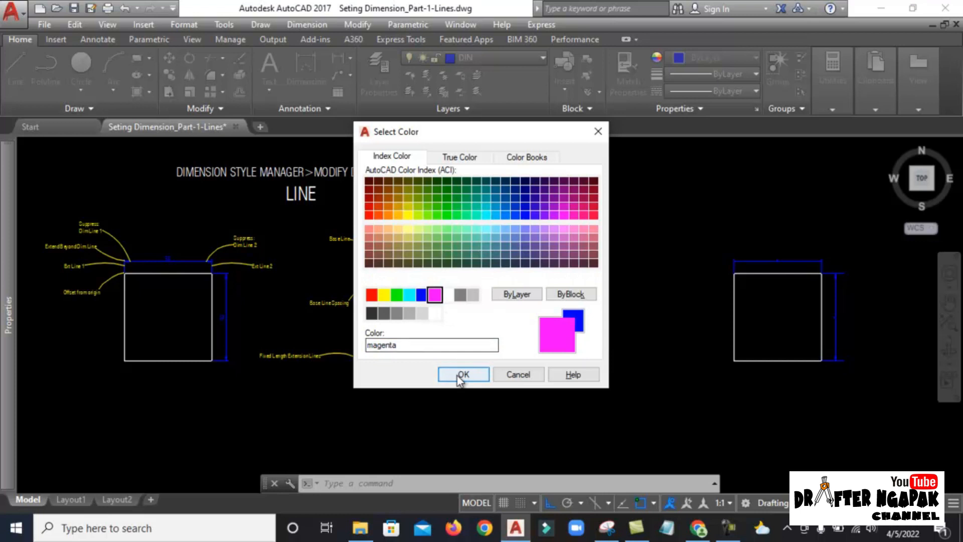
pyautogui.click(458, 375)
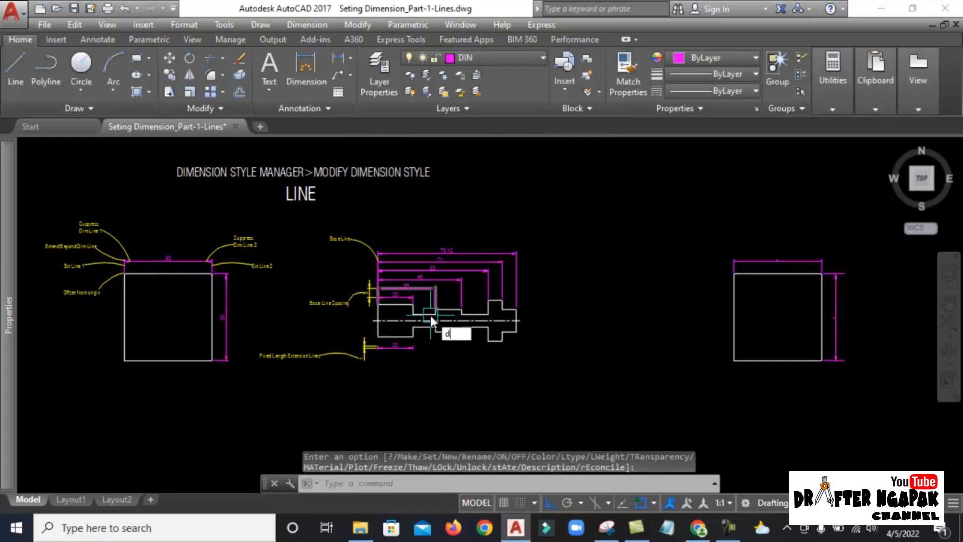
# Modify the ISO-25 dimension style so its dimension lines are Green, and close the Dimension Style Manager
pyautogui.press('Escape')
pyautogui.write('d')
pyautogui.press('Return')
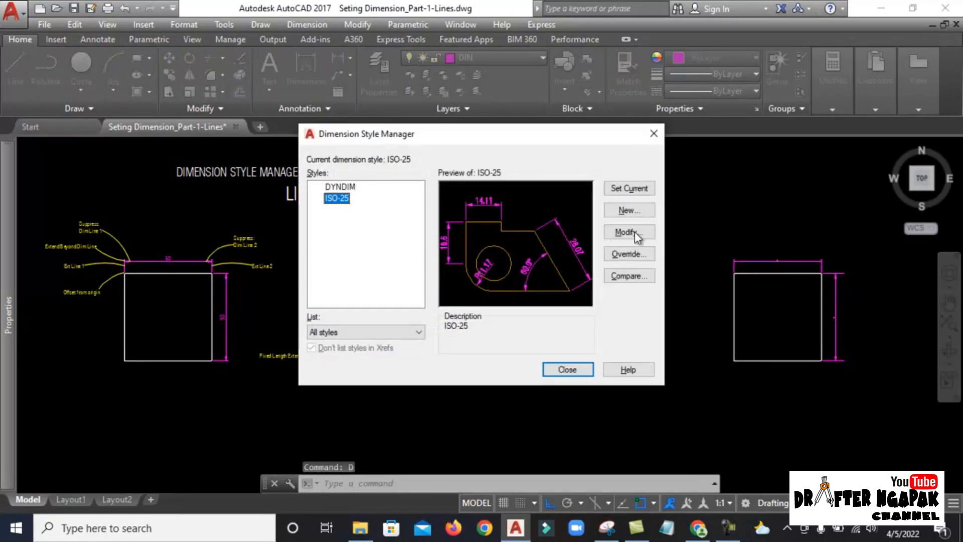
pyautogui.click(640, 238)
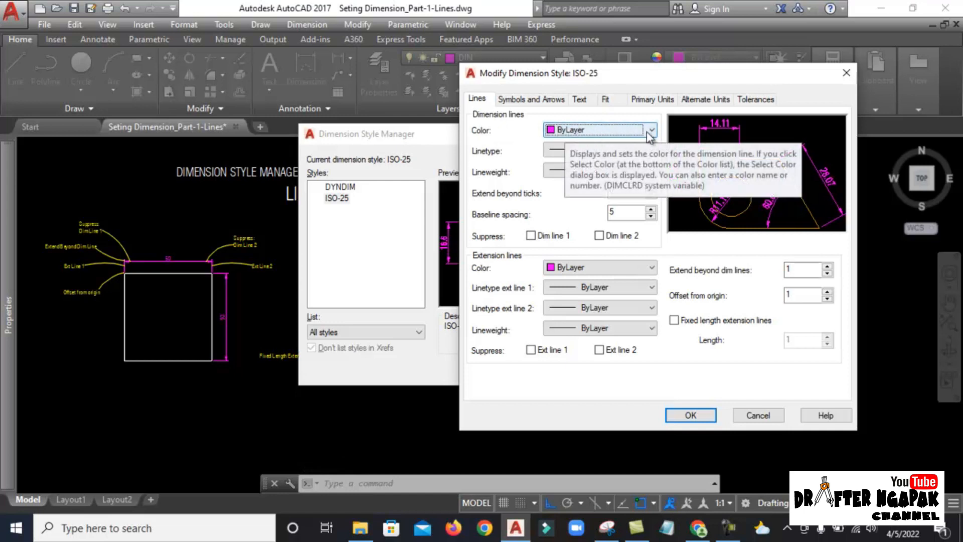
pyautogui.click(613, 129)
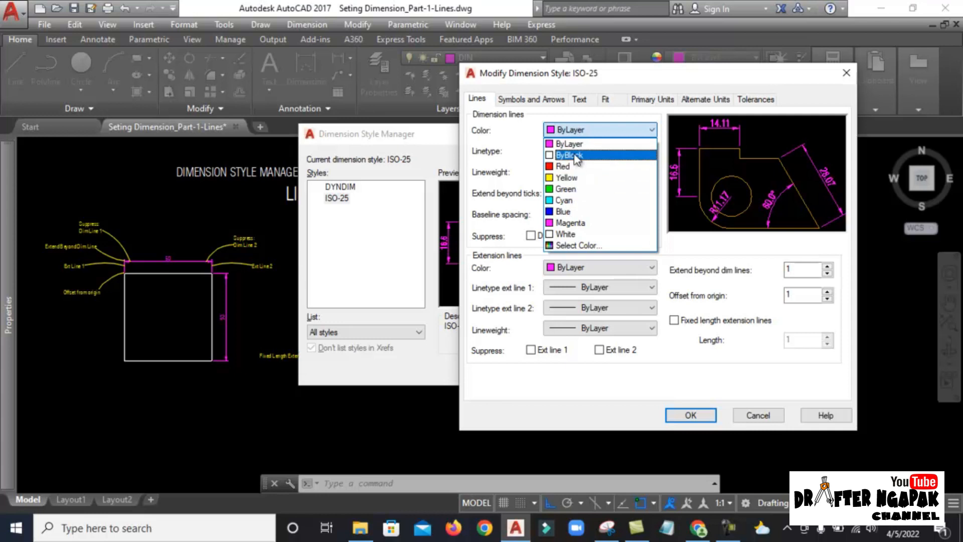
pyautogui.click(568, 190)
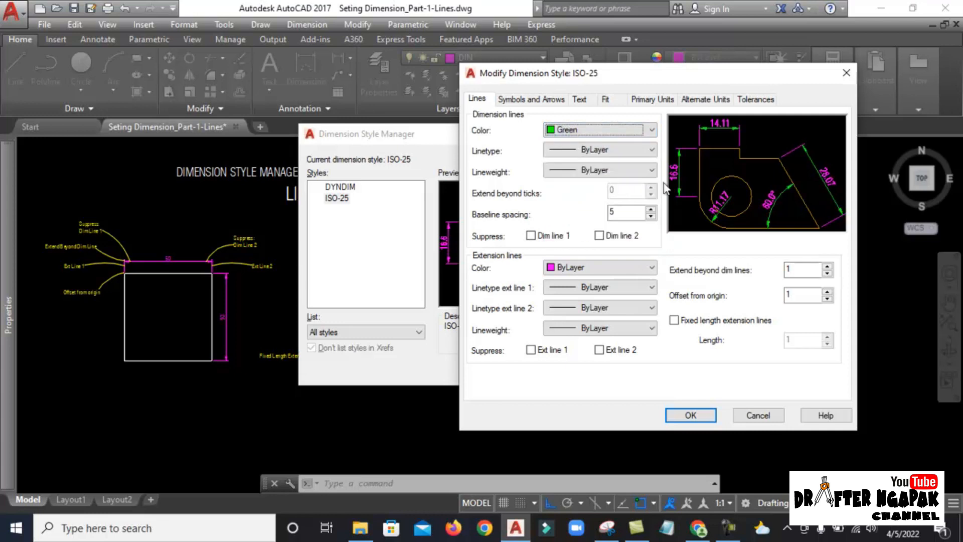
pyautogui.click(690, 415)
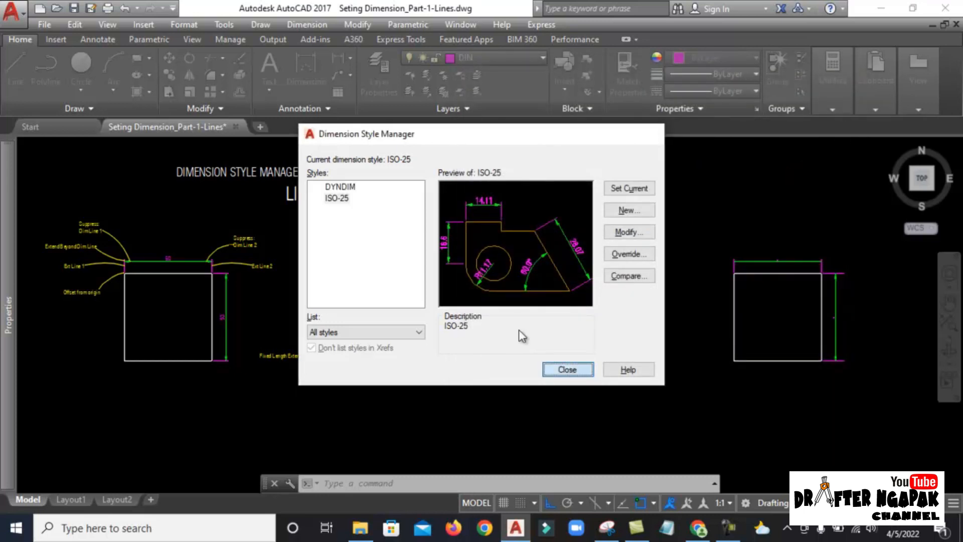
pyautogui.press('Escape')
# Change the color of the DIN layer to blue
pyautogui.click(506, 55)
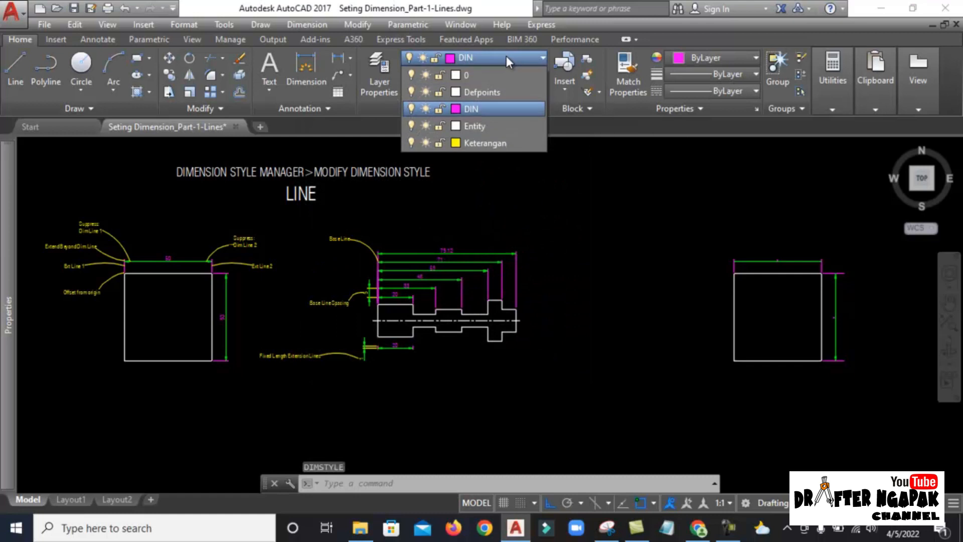
pyautogui.click(458, 109)
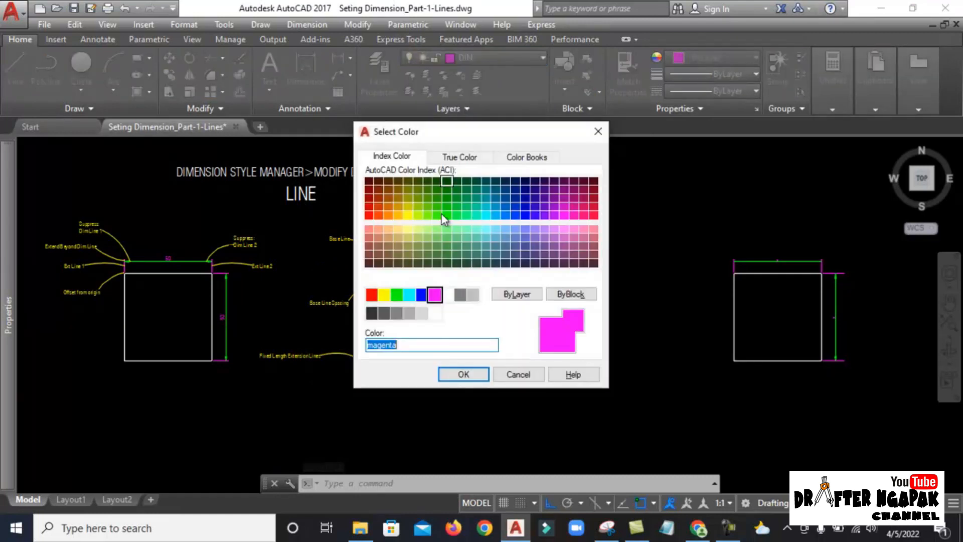
pyautogui.click(422, 296)
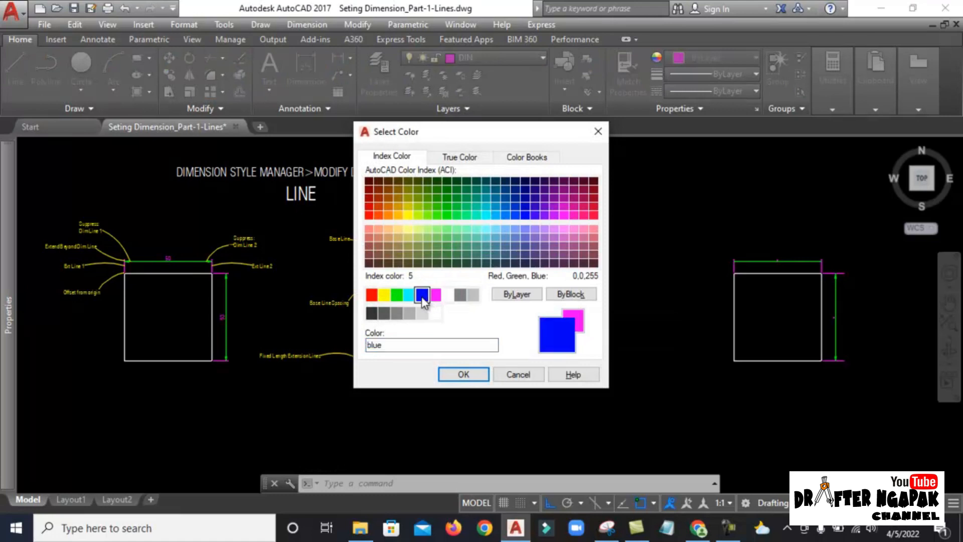
pyautogui.click(466, 375)
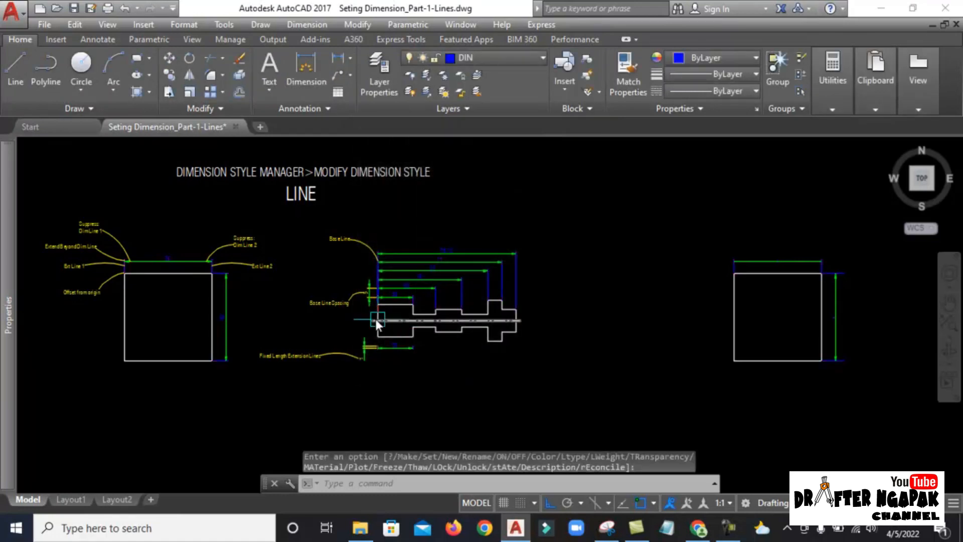
# Override the dimension line color of the topmost baseline dimension (79.12) to Blue in its properties
pyautogui.scroll(4, 441, 262)
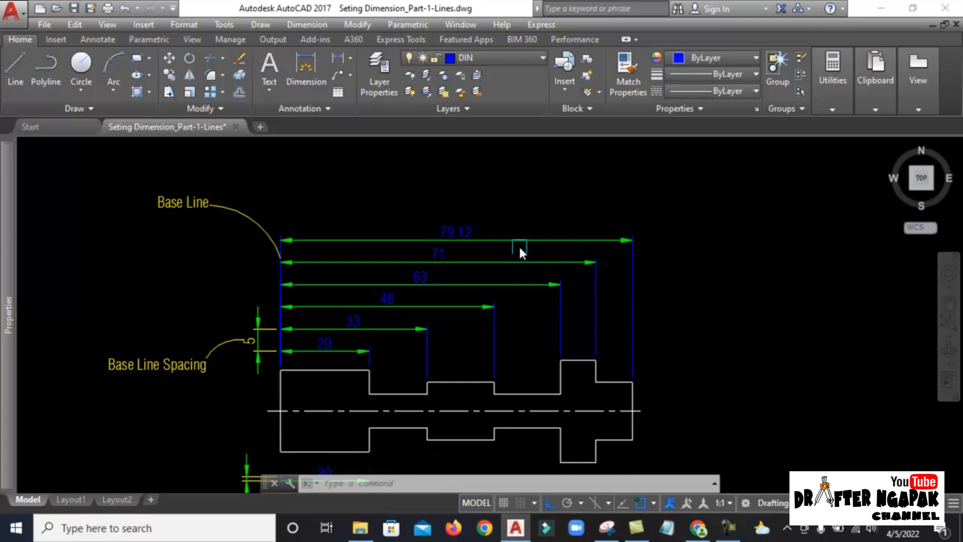
pyautogui.moveTo(519, 247)
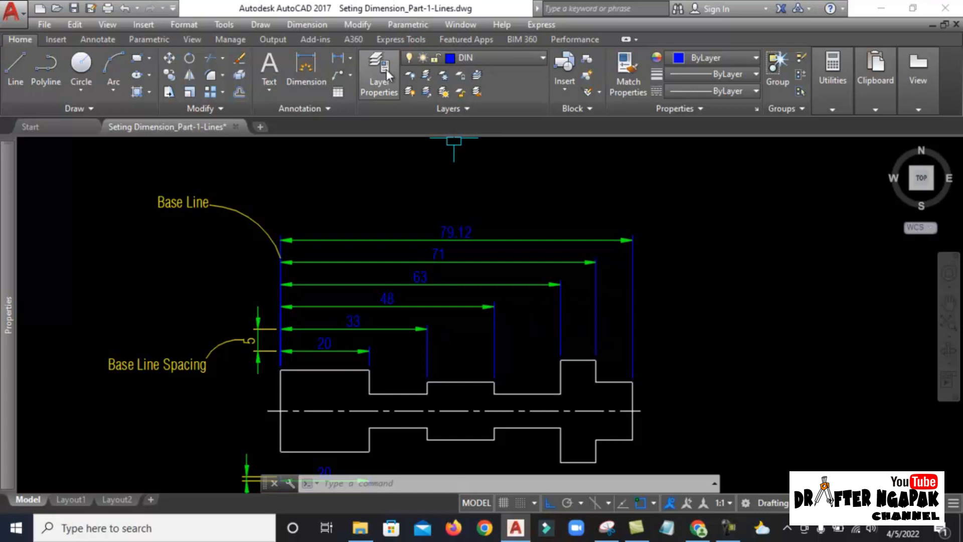
pyautogui.click(543, 240)
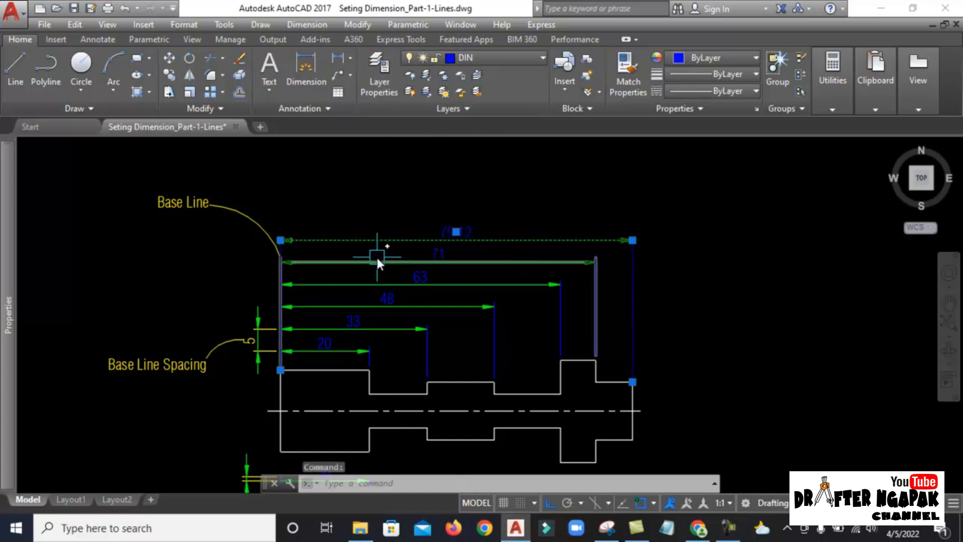
pyautogui.write('Ch')
pyautogui.press('Return')
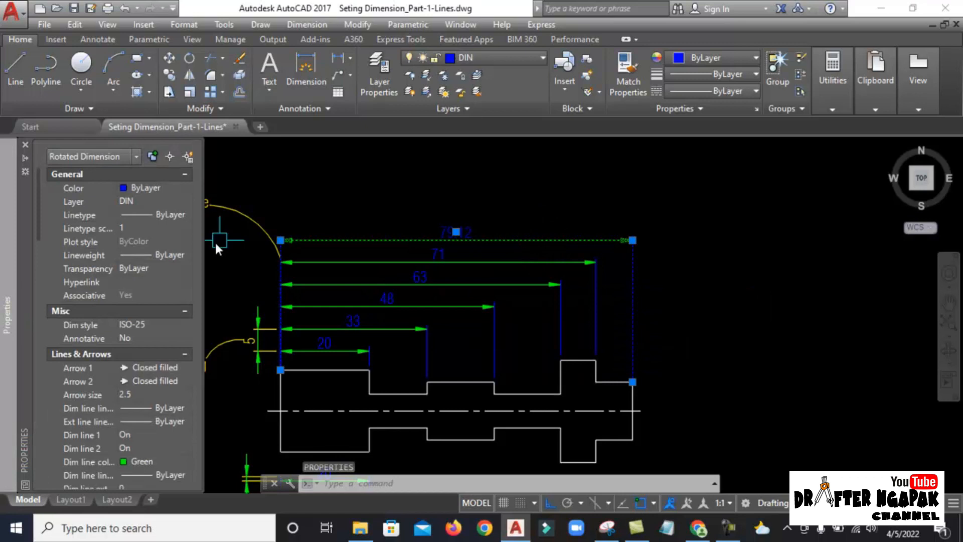
pyautogui.scroll(-4, 127, 270)
pyautogui.click(155, 297)
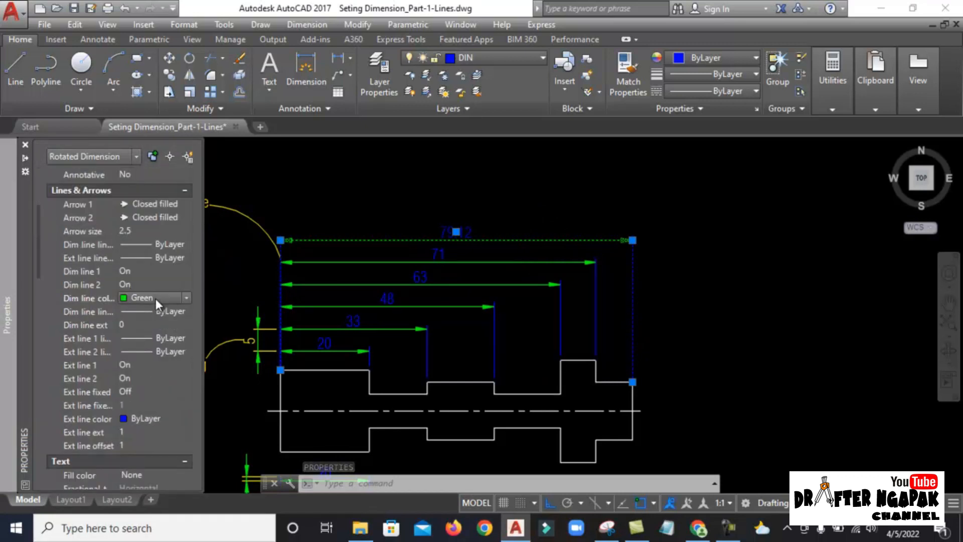
pyautogui.click(156, 298)
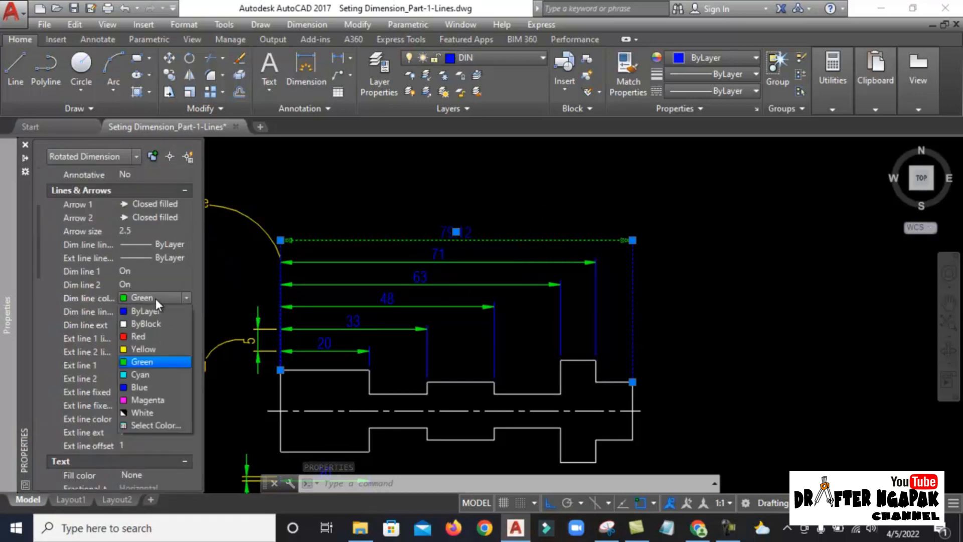
pyautogui.click(137, 386)
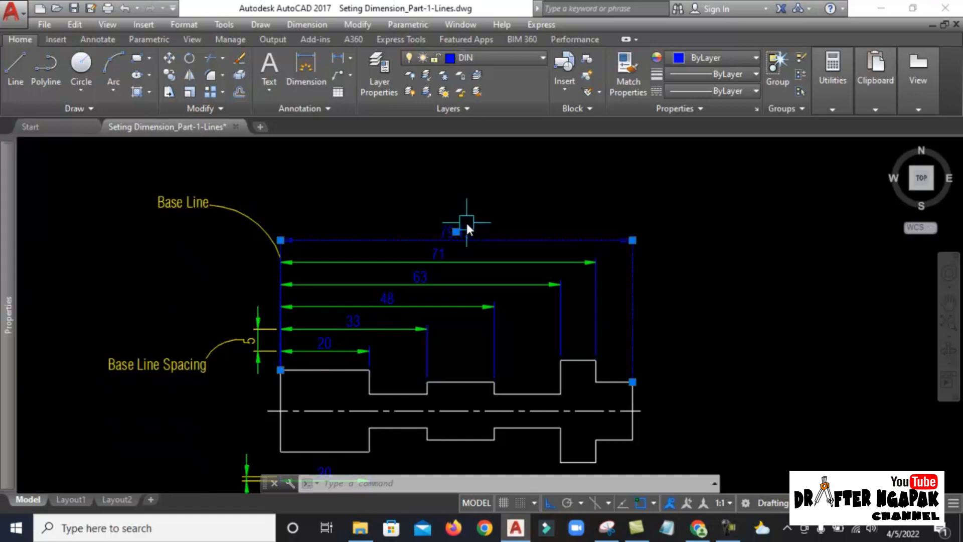
pyautogui.press('Escape')
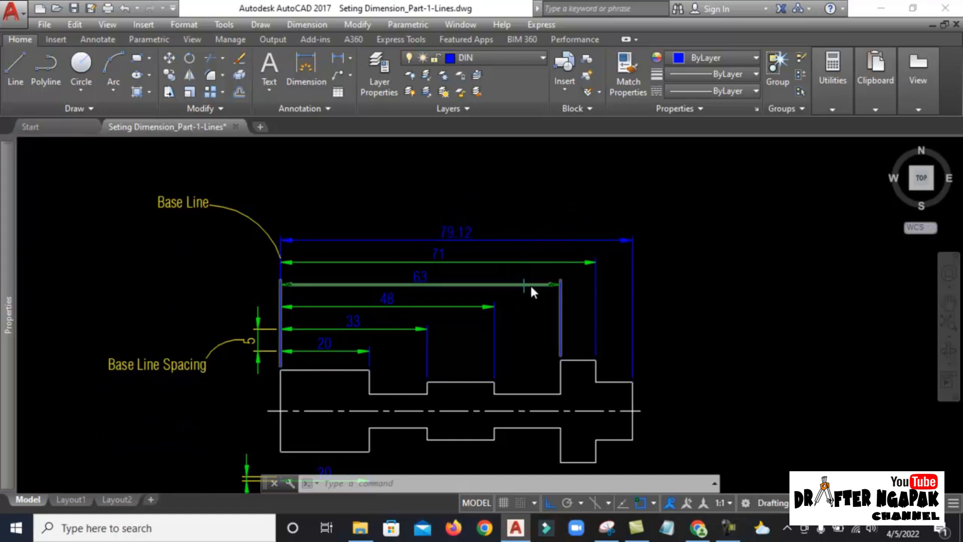
# Match the properties of the topmost baseline dimension onto the five baseline dimensions stacked below it
pyautogui.click(634, 74)
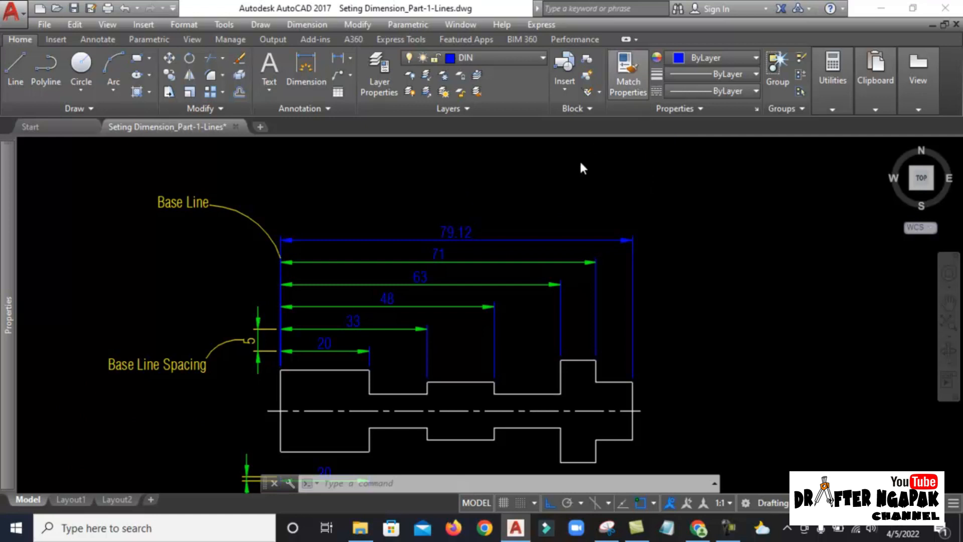
pyautogui.click(518, 240)
pyautogui.click(502, 262)
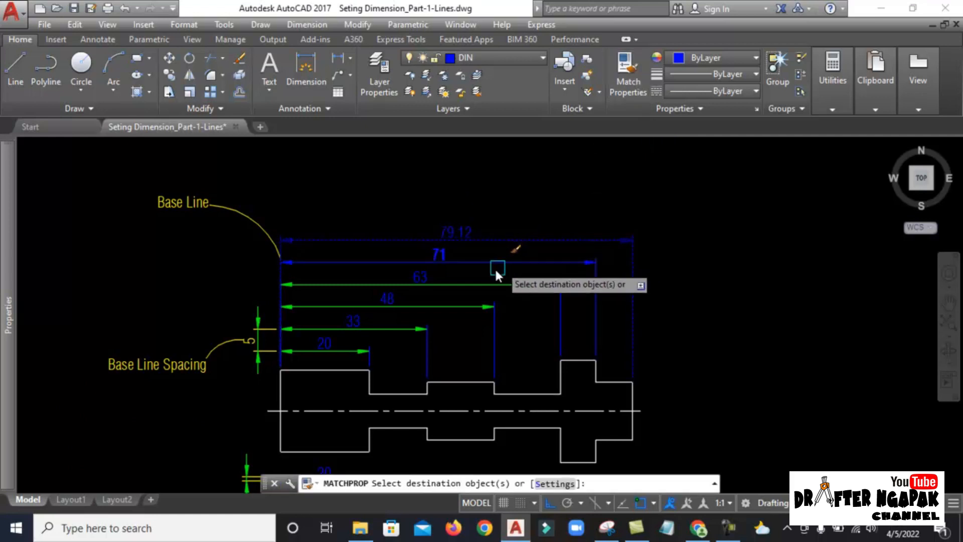
pyautogui.click(467, 285)
pyautogui.click(426, 307)
pyautogui.click(393, 332)
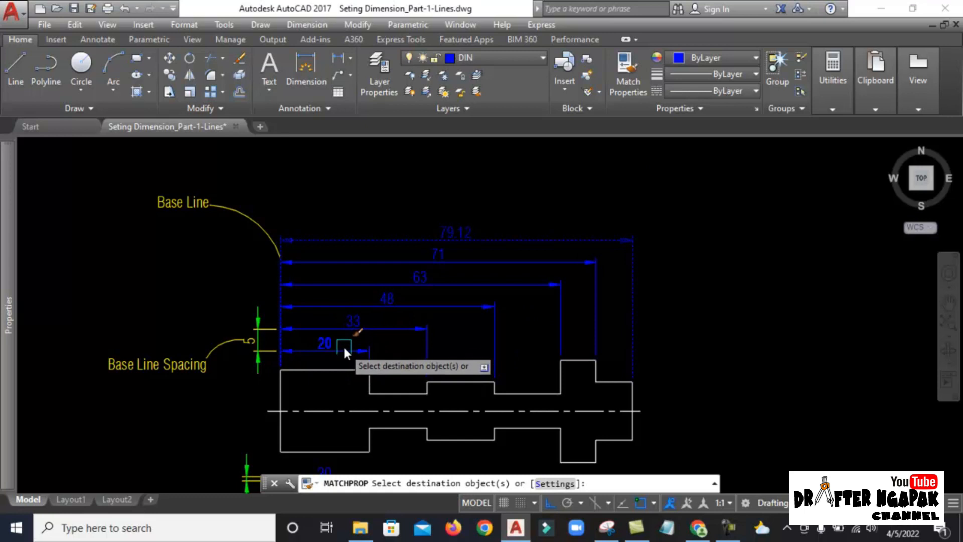
pyautogui.click(343, 350)
pyautogui.press('Escape')
# Set the color of the DIN layer back to magenta
pyautogui.scroll(-4, 361, 309)
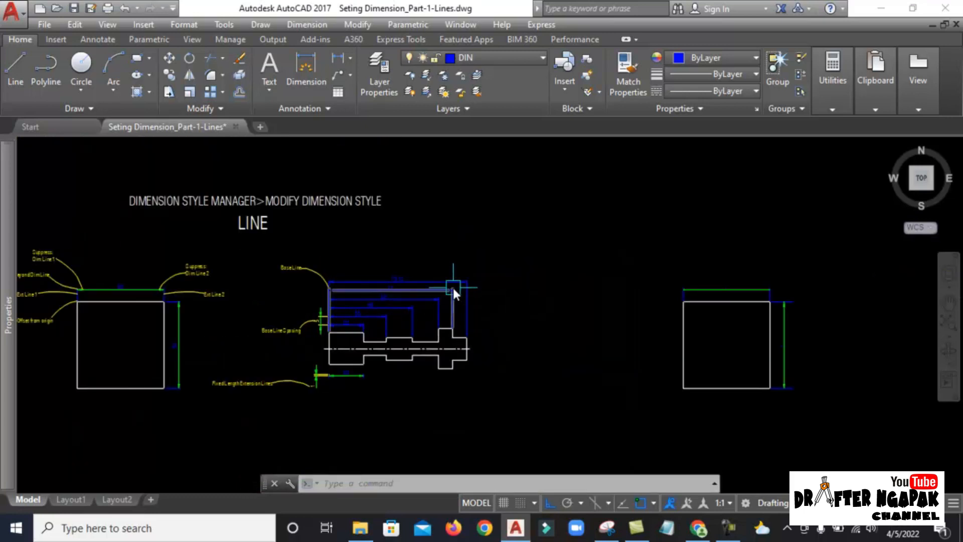
pyautogui.scroll(4, 452, 285)
pyautogui.scroll(-4, 455, 296)
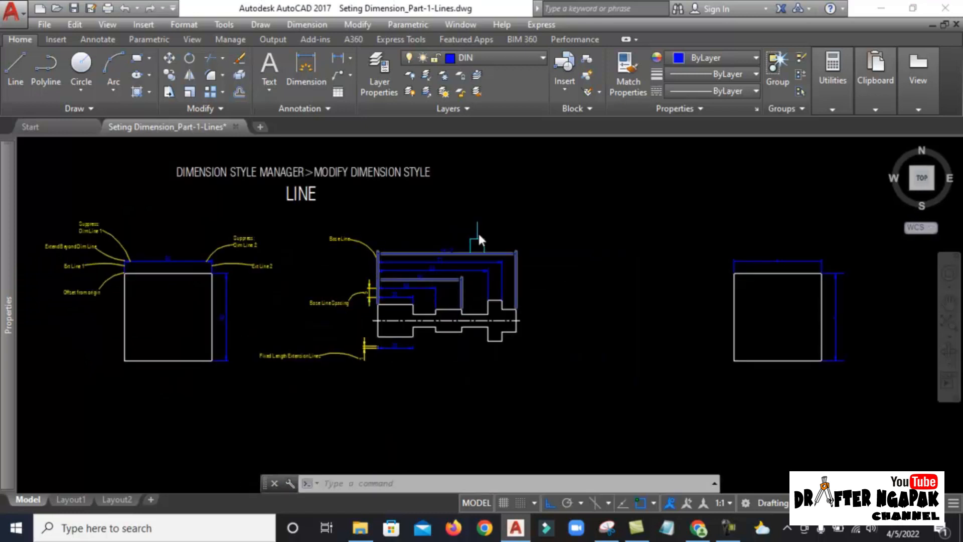
pyautogui.click(504, 58)
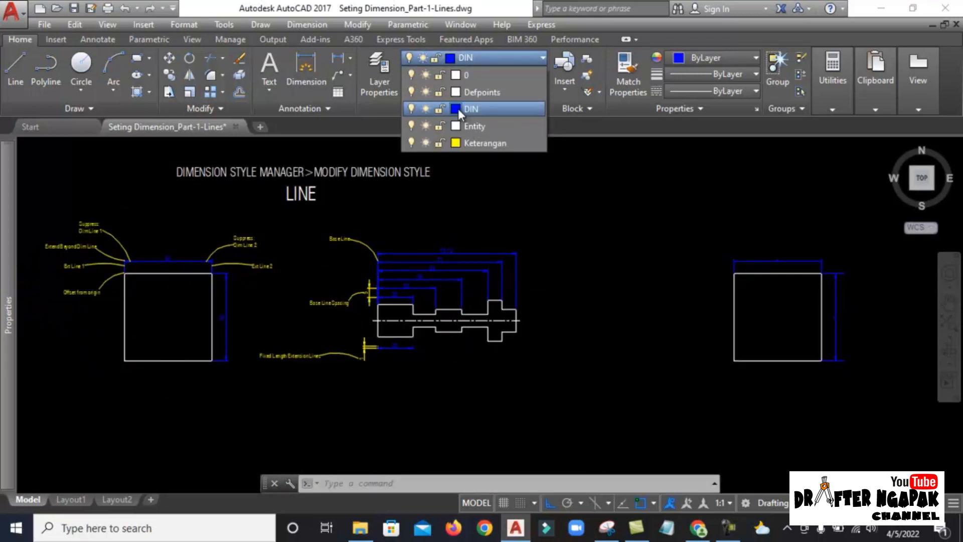
pyautogui.click(456, 109)
pyautogui.click(434, 312)
pyautogui.click(436, 294)
pyautogui.click(463, 374)
pyautogui.click(476, 321)
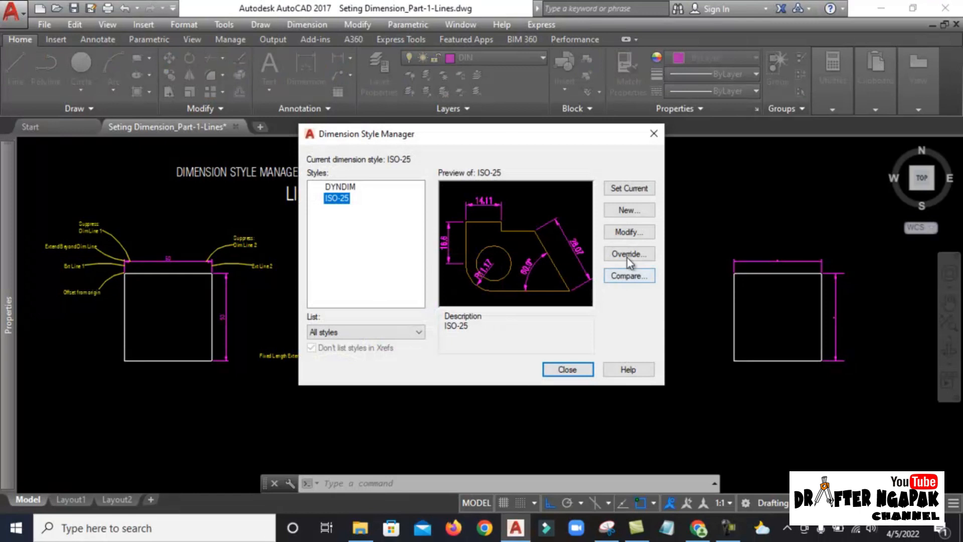
# Open the ISO-25 dimension style for modification, try Red as the dimension line color, and return it to ByLayer
pyautogui.click(629, 232)
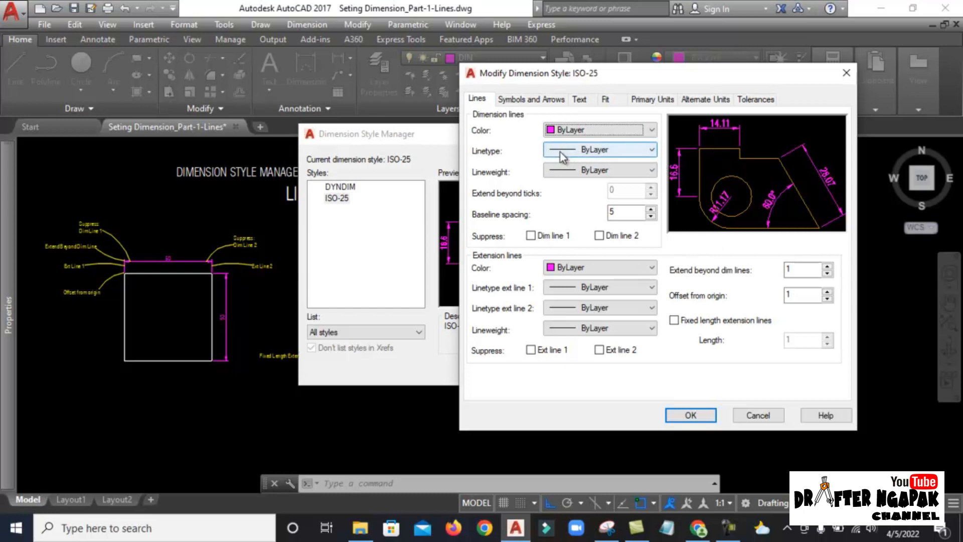
pyautogui.click(651, 130)
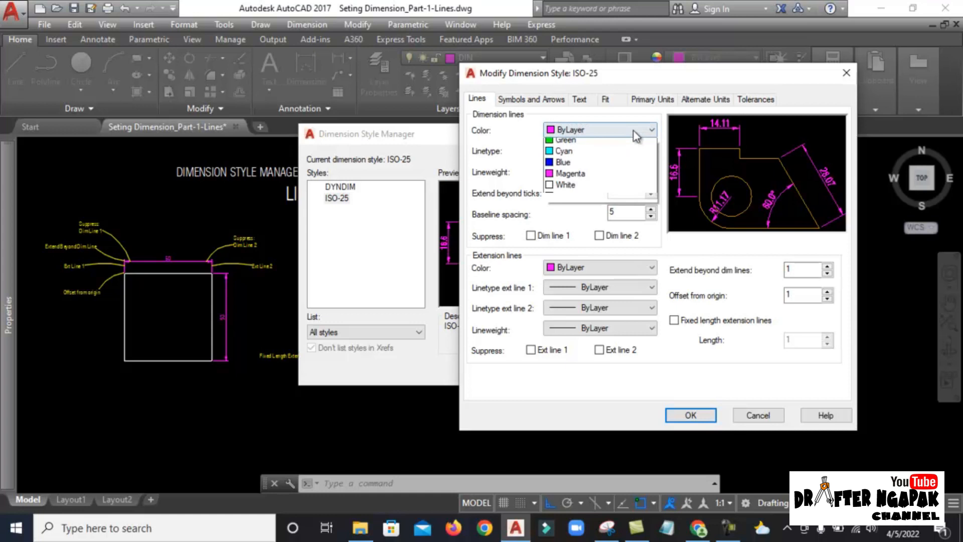
pyautogui.click(572, 154)
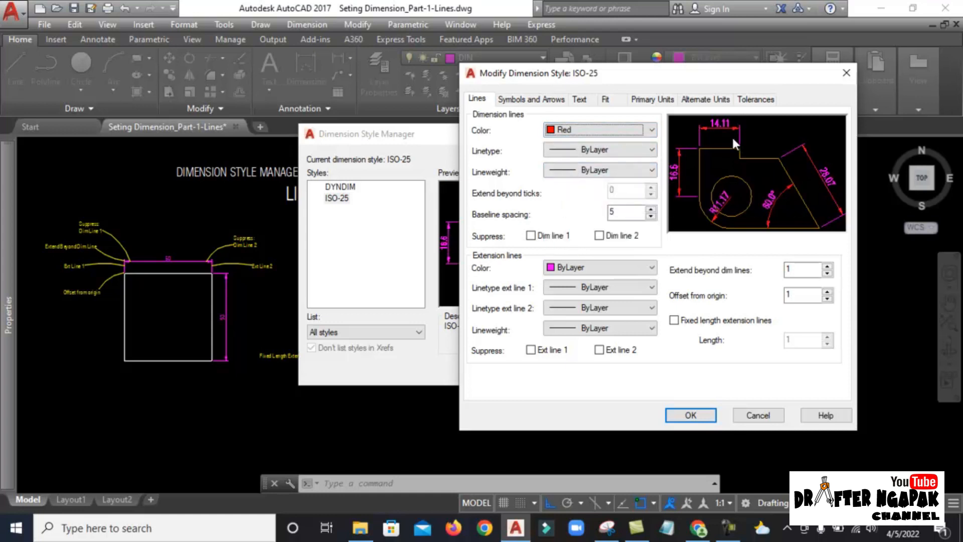
pyautogui.click(581, 135)
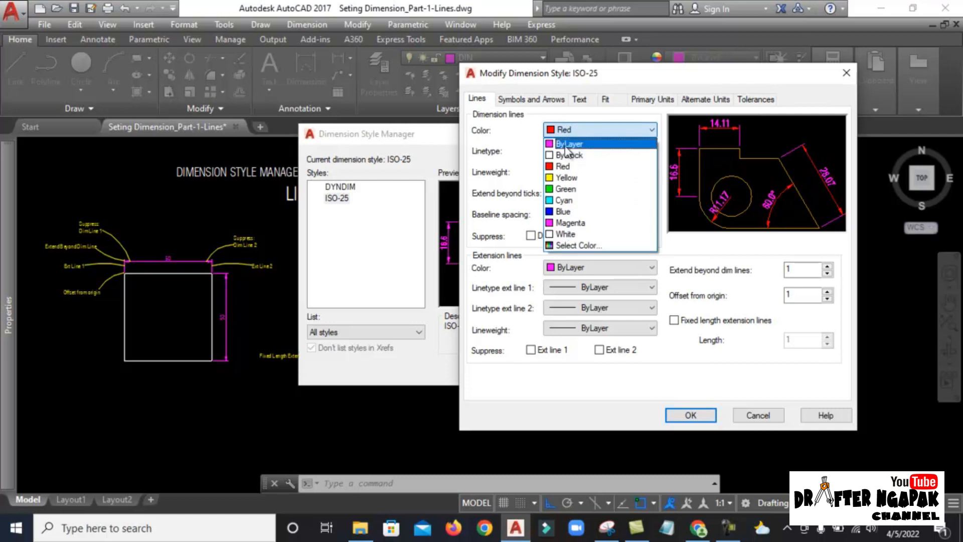
pyautogui.click(565, 141)
# Try the CENTER linetype for the dimension lines, return it to ByLayer, and close the Dimension Style Manager
pyautogui.click(574, 150)
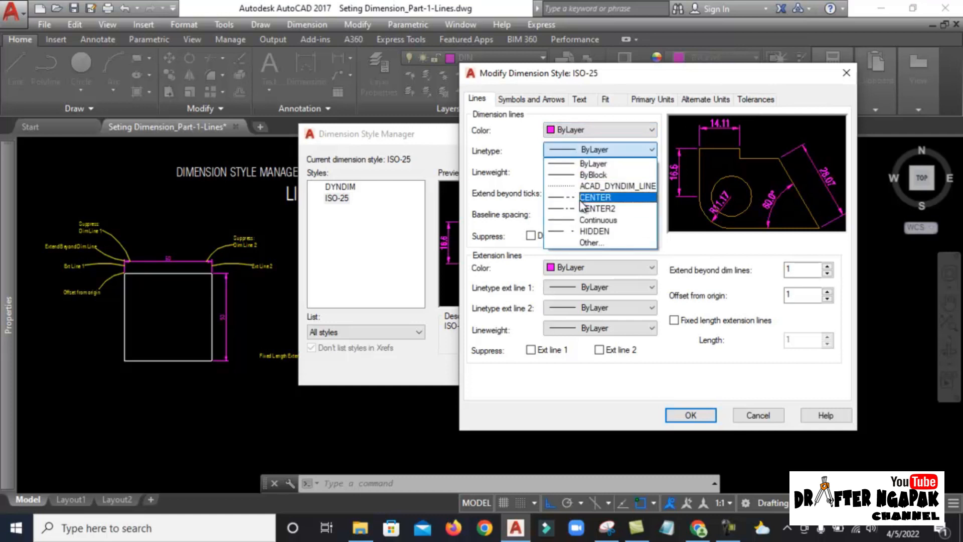
pyautogui.click(587, 194)
pyautogui.click(590, 149)
pyautogui.click(588, 162)
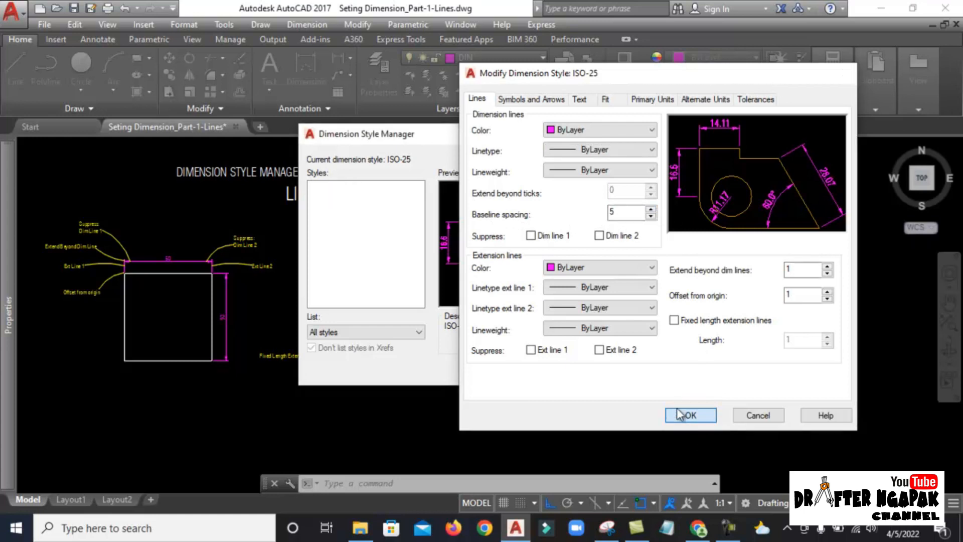
pyautogui.click(690, 416)
pyautogui.click(569, 371)
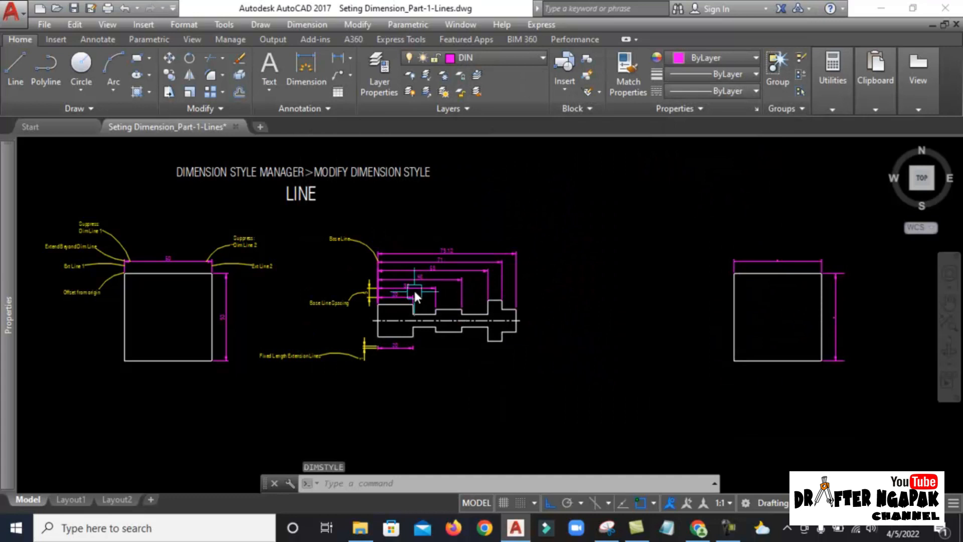
# Place a horizontal linear dimension about 31.5 units long in the empty area between the stepped shaft and the right square
pyautogui.moveTo(598, 198); pyautogui.dragTo(476, 220, button='middle')
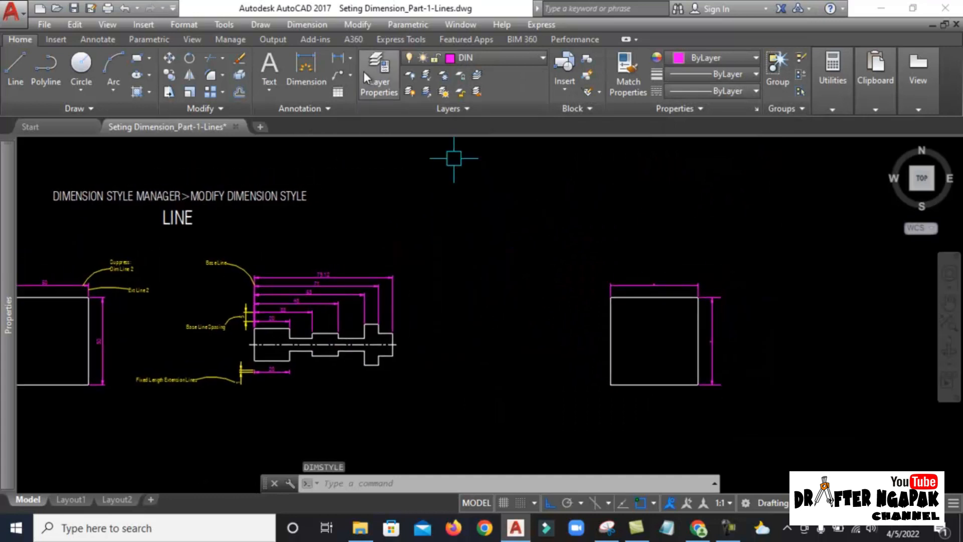
pyautogui.click(97, 40)
pyautogui.click(322, 91)
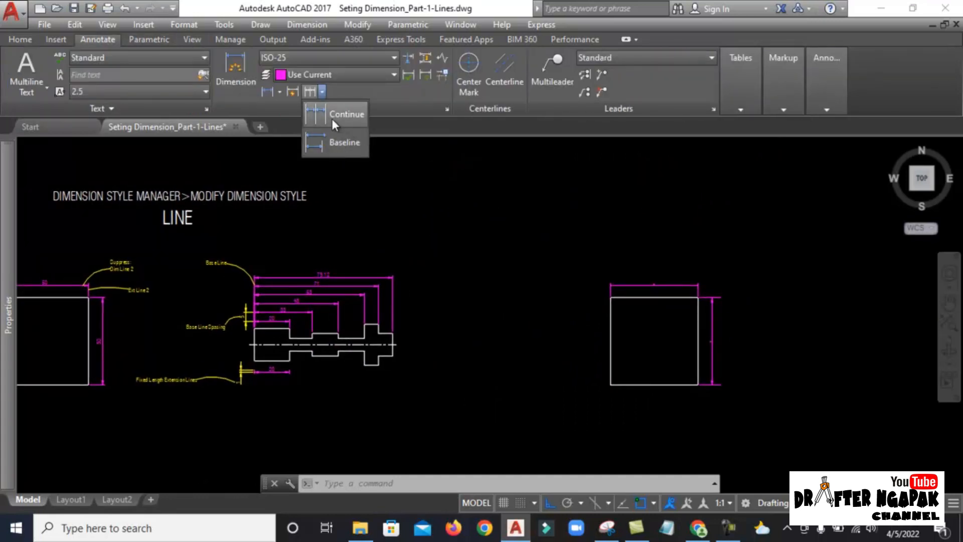
pyautogui.click(427, 197)
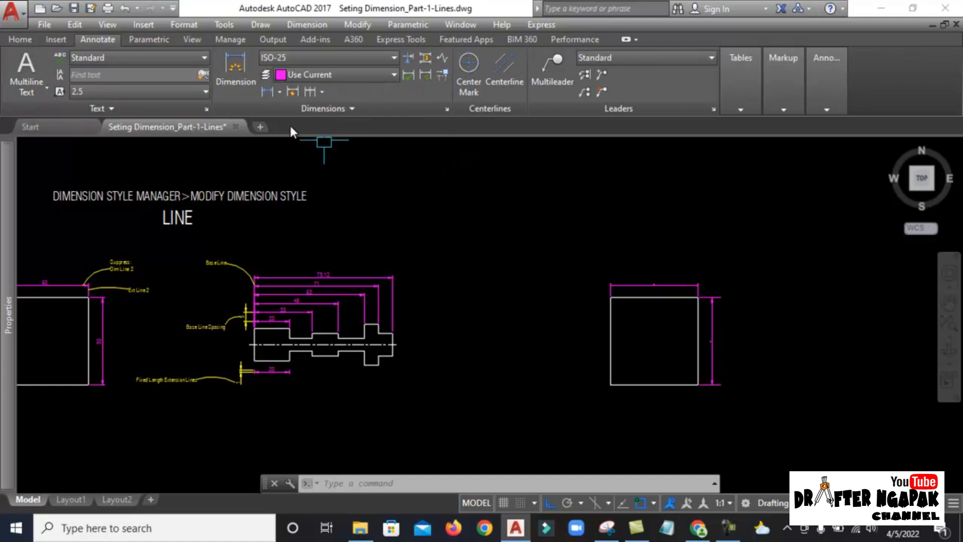
pyautogui.click(270, 94)
pyautogui.click(477, 223)
pyautogui.click(530, 223)
pyautogui.click(502, 191)
pyautogui.scroll(2, 501, 191)
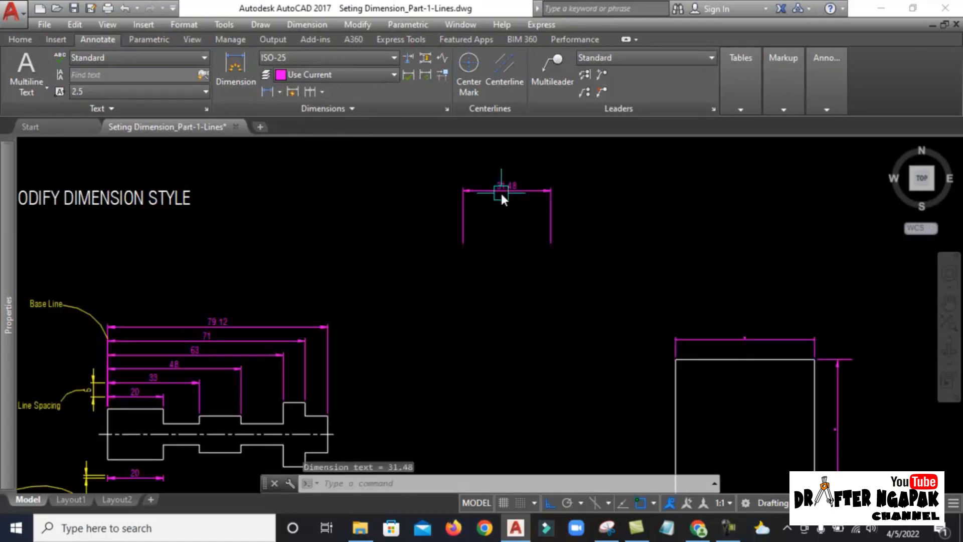
# Add two continued dimensions of about 23.5 and 25 units to the right of the new linear dimension
pyautogui.click(279, 92)
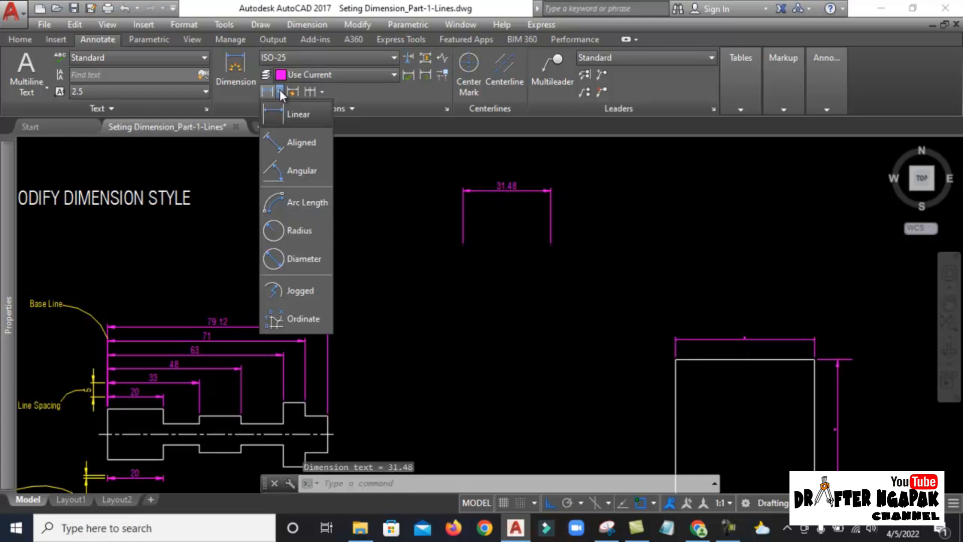
pyautogui.click(360, 106)
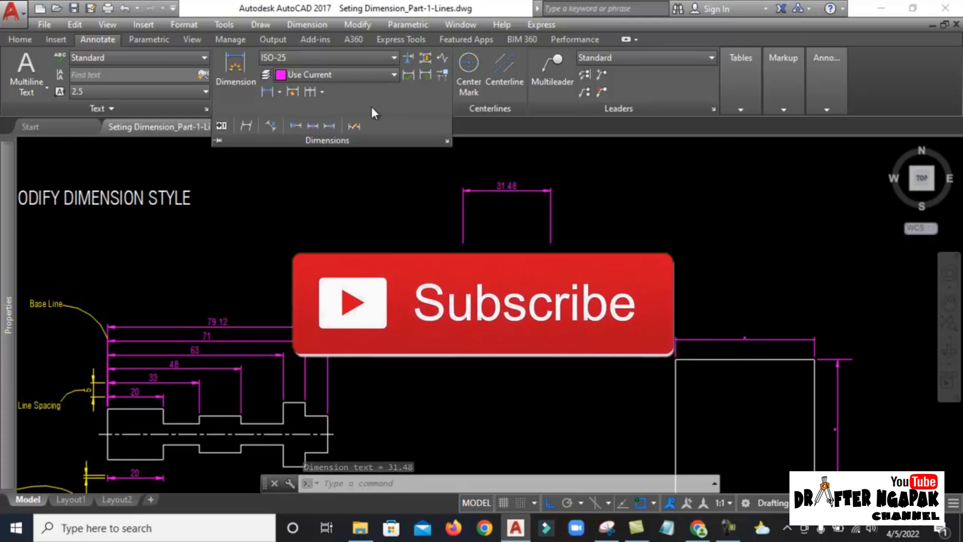
pyautogui.click(322, 91)
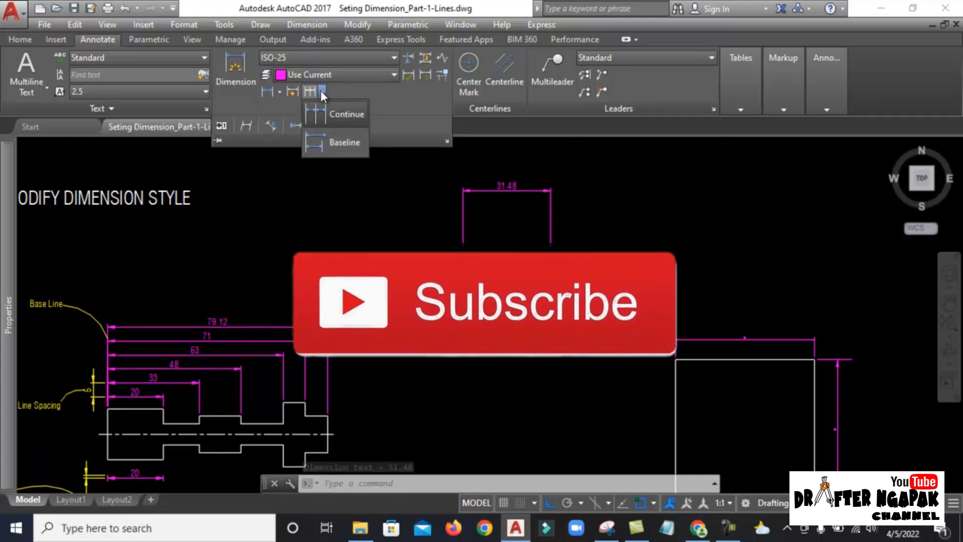
pyautogui.click(340, 113)
pyautogui.click(686, 207)
pyautogui.press('Return')
pyautogui.press('Return')
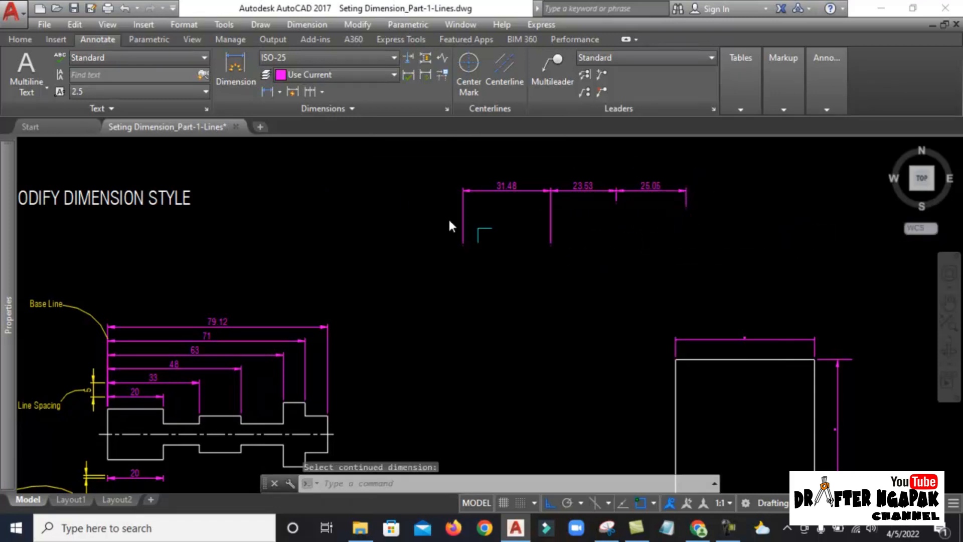
# Add three stacked baseline dimensions of about 37.7, 53.9 and 72.4 units above the last continued dimension
pyautogui.click(321, 91)
pyautogui.click(330, 142)
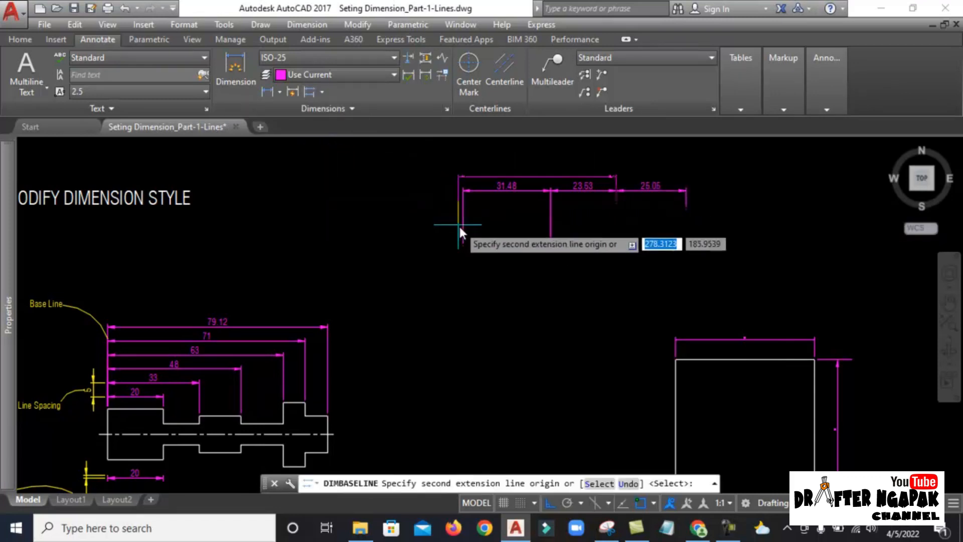
pyautogui.click(721, 204)
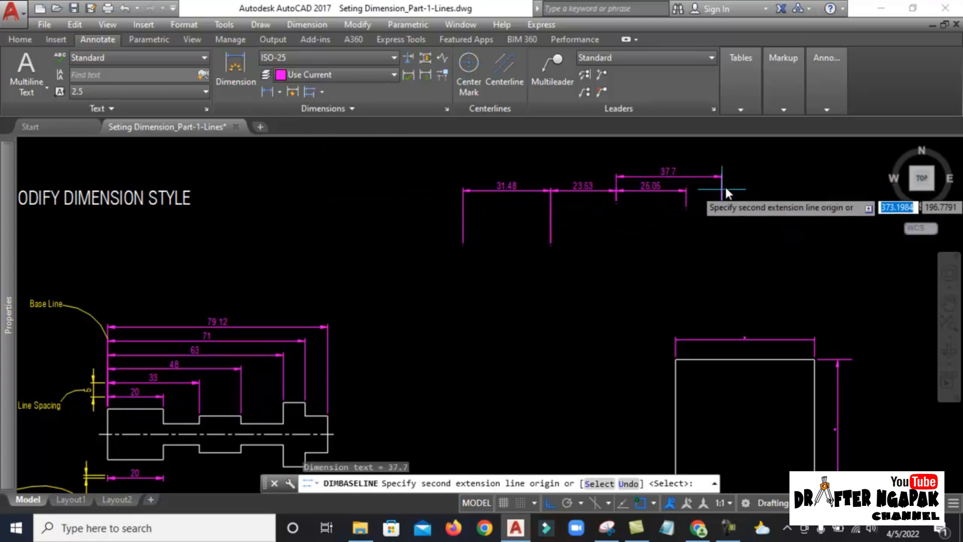
pyautogui.click(765, 196)
pyautogui.click(792, 198)
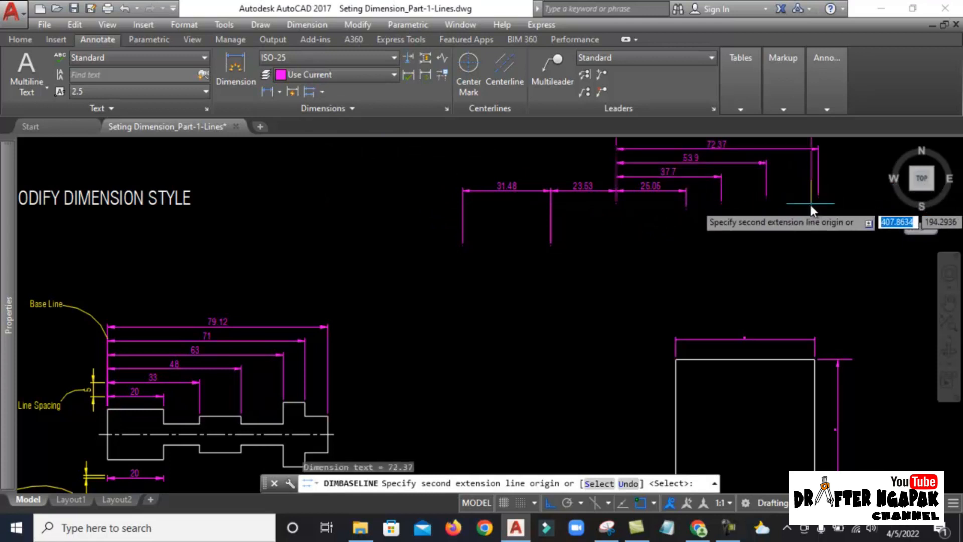
pyautogui.press('Return')
pyautogui.moveTo(732, 210); pyautogui.dragTo(694, 215, button='middle')
pyautogui.press('Return')
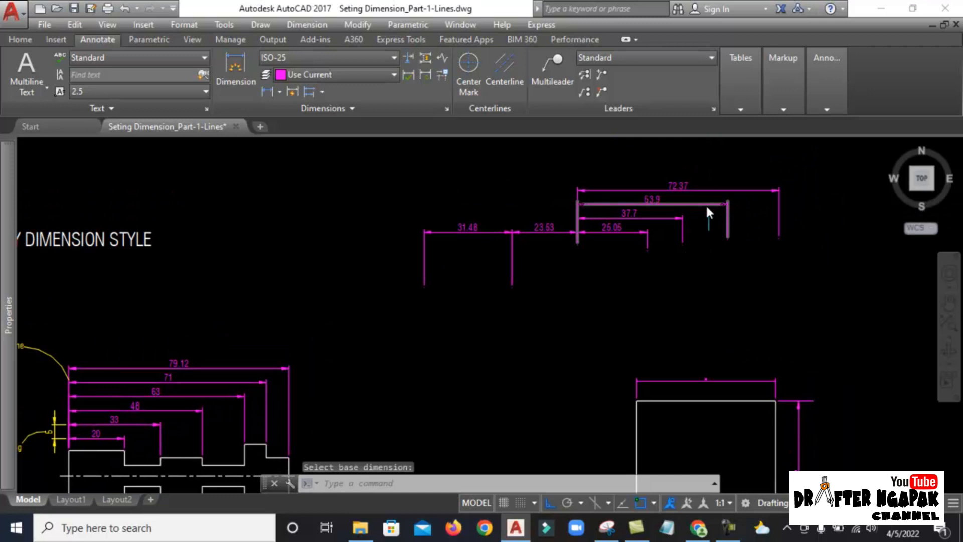
# Examine the labelled stepped shaft's baseline dimensions, their shared base line, and the annotated spacing between their dimension lines
pyautogui.scroll(-3, 709, 208)
pyautogui.scroll(3, 410, 289)
pyautogui.scroll(3, 500, 288)
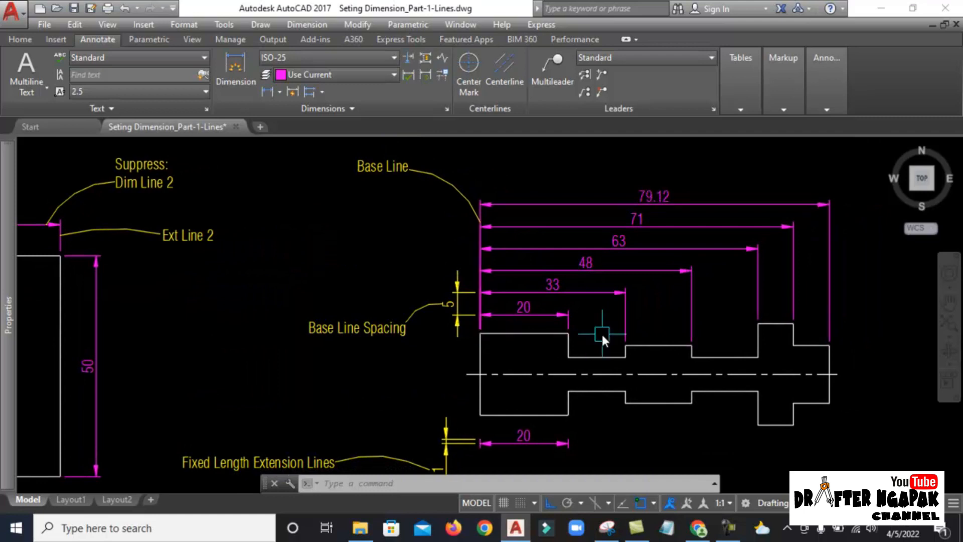
pyautogui.scroll(4, 504, 355)
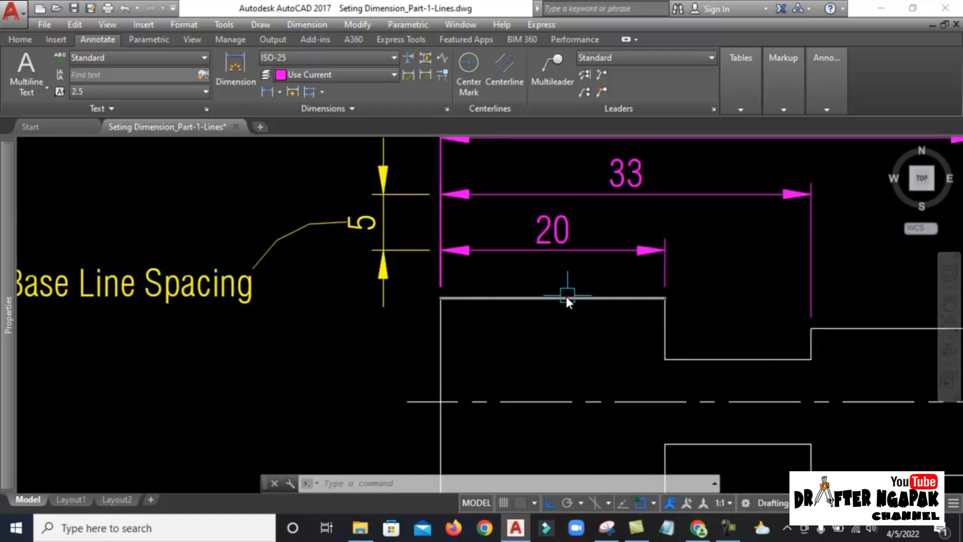
pyautogui.moveTo(489, 286)
pyautogui.mouseDown(button='middle')
pyautogui.moveTo(490, 301)
pyautogui.moveTo(355, 310)
pyautogui.mouseUp(button='middle')
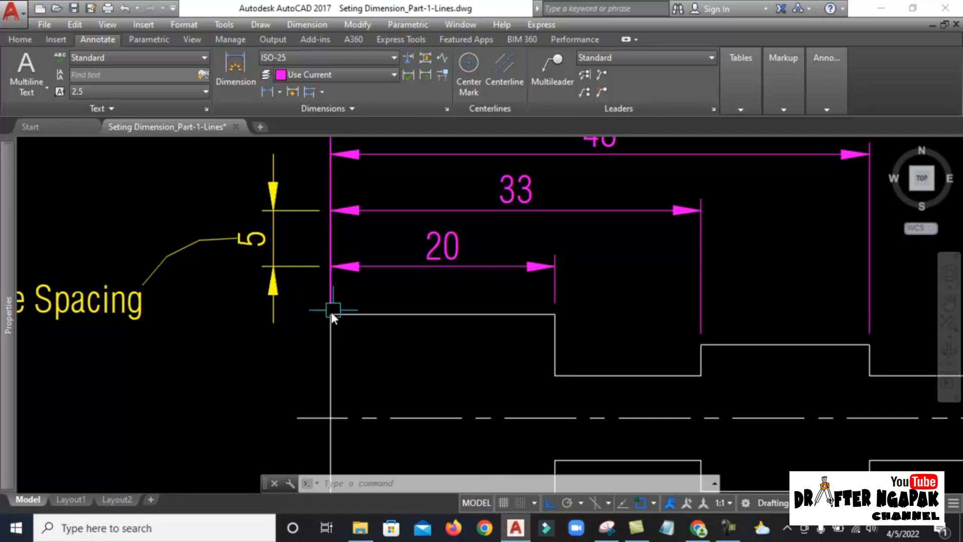
pyautogui.moveTo(718, 330); pyautogui.dragTo(627, 368, button='middle')
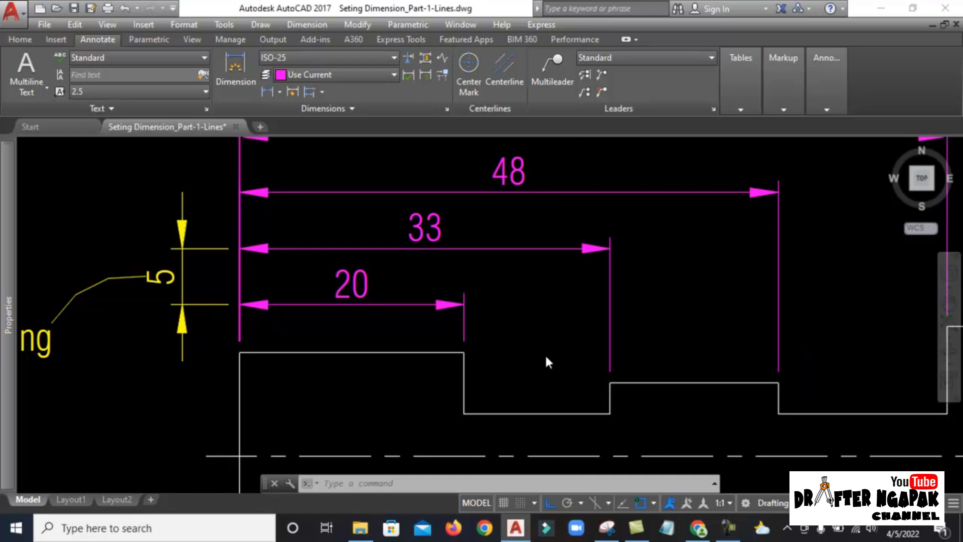
pyautogui.scroll(-4, 268, 321)
pyautogui.scroll(2, 275, 276)
pyautogui.moveTo(327, 252)
pyautogui.mouseDown(button='middle')
pyautogui.moveTo(426, 292)
pyautogui.moveTo(492, 288)
pyautogui.mouseUp(button='middle')
pyautogui.scroll(-2, 427, 292)
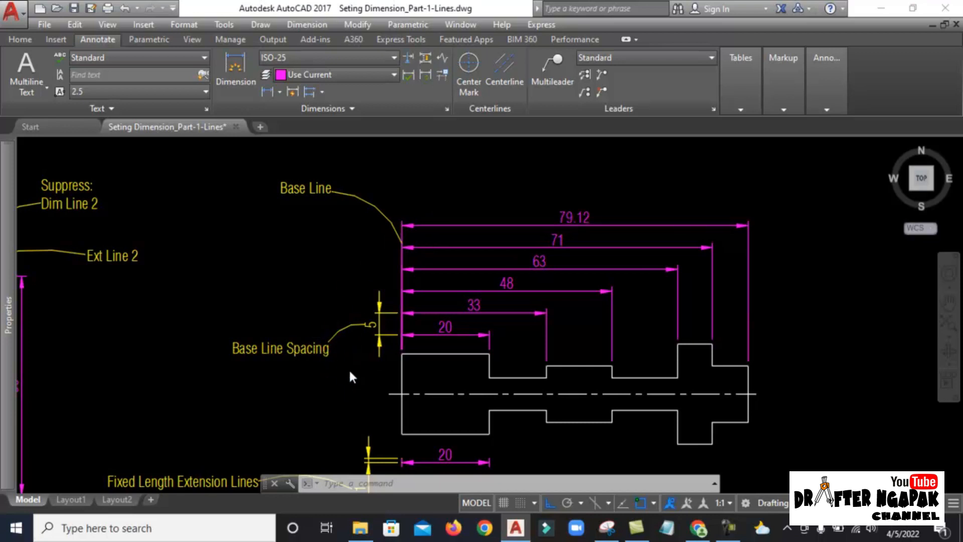
pyautogui.scroll(2, 311, 340)
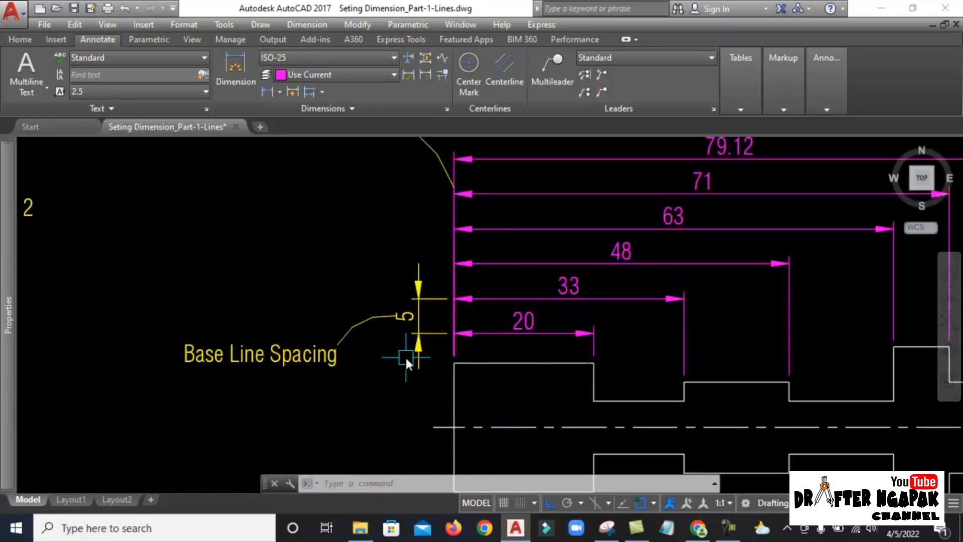
pyautogui.scroll(2, 411, 356)
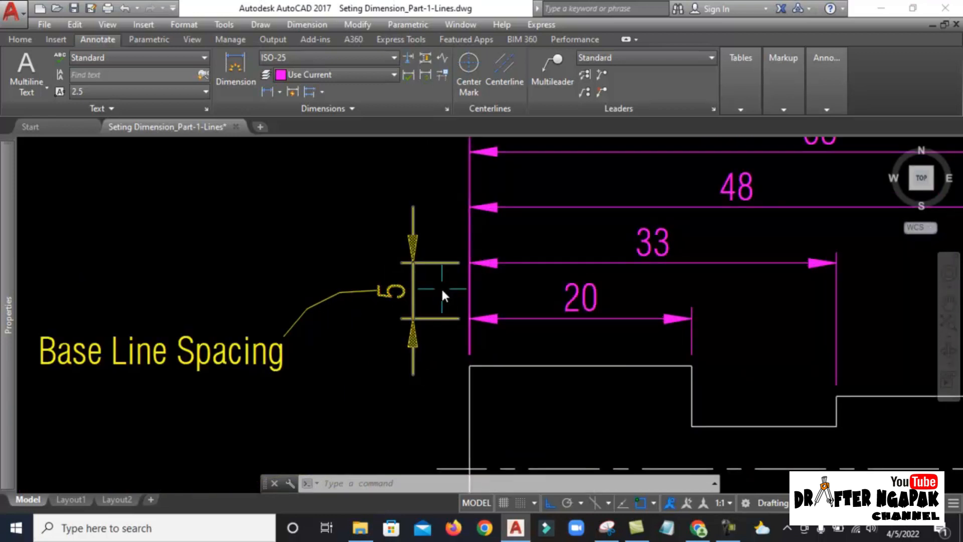
# Copy the stepped shaft's outline and centerline, without its dimensions, to the empty area below the existing drawings
pyautogui.scroll(-6, 422, 289)
pyautogui.scroll(2, 509, 336)
pyautogui.write('co')
pyautogui.press('Return')
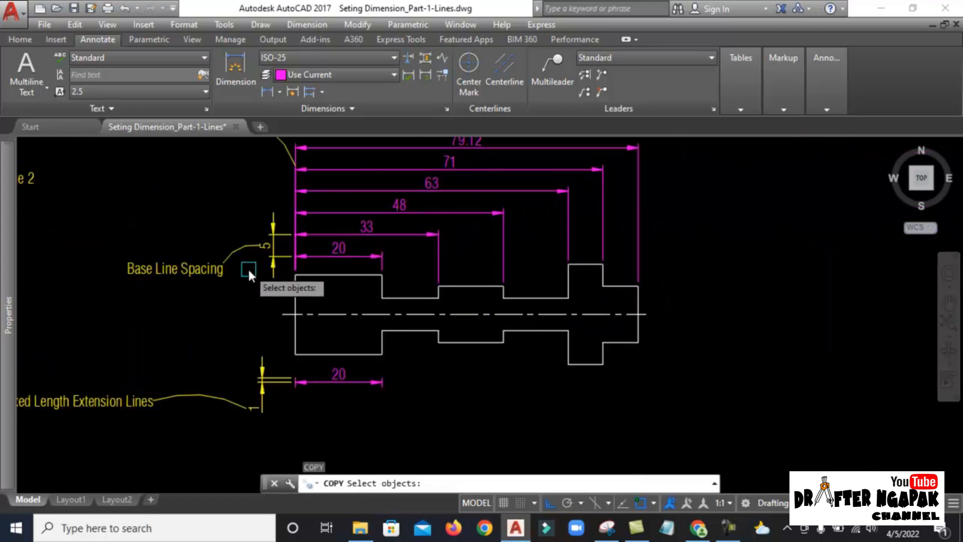
pyautogui.click(248, 268)
pyautogui.click(693, 380)
pyautogui.press('Return')
pyautogui.scroll(-6, 345, 297)
pyautogui.click(405, 355)
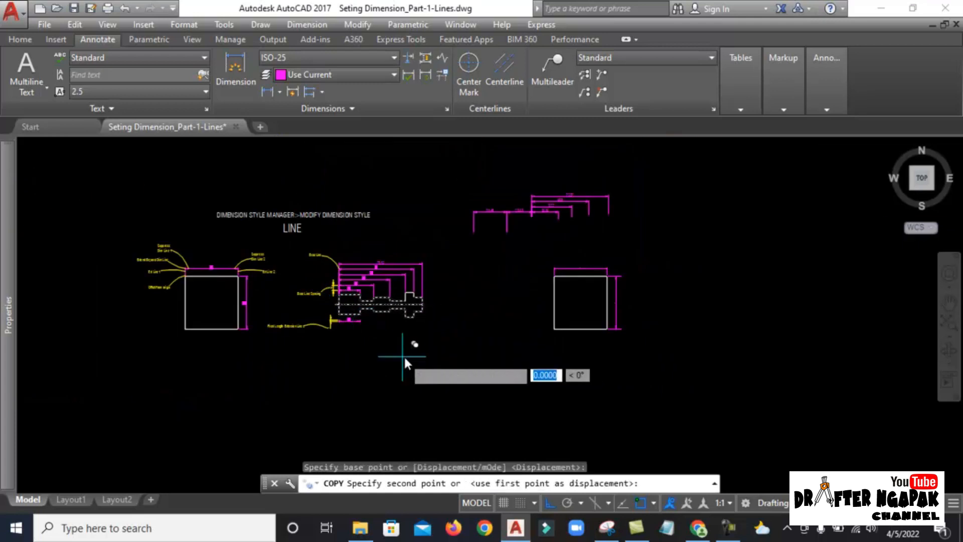
pyautogui.scroll(-3, 399, 381)
pyautogui.click(397, 397)
pyautogui.press('Escape')
pyautogui.scroll(5, 396, 392)
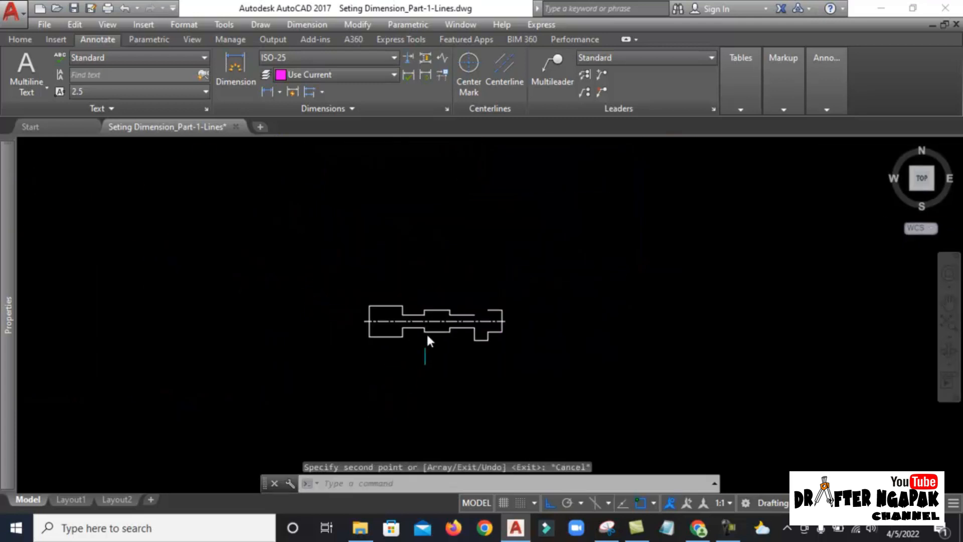
# Mirror the copied shaft's lower collar lines about the centerline to complete the upper outline, keeping the source objects
pyautogui.scroll(4, 430, 326)
pyautogui.scroll(-2, 497, 316)
pyautogui.scroll(4, 532, 320)
pyautogui.write('MI')
pyautogui.click(585, 353)
pyautogui.click(587, 395)
pyautogui.click(498, 347)
pyautogui.press('Return')
pyautogui.click(551, 302)
pyautogui.click(596, 309)
pyautogui.press('Return')
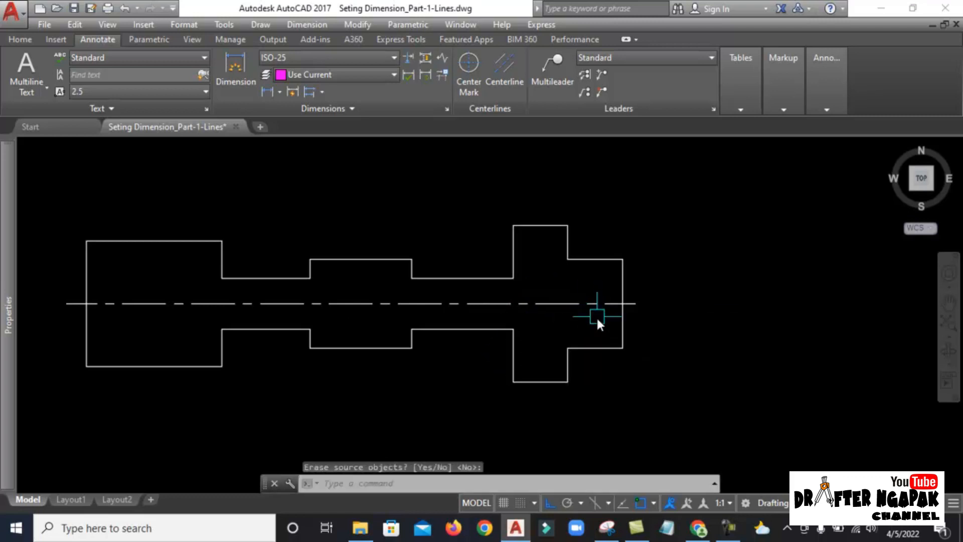
pyautogui.scroll(-3, 515, 334)
pyautogui.click(322, 91)
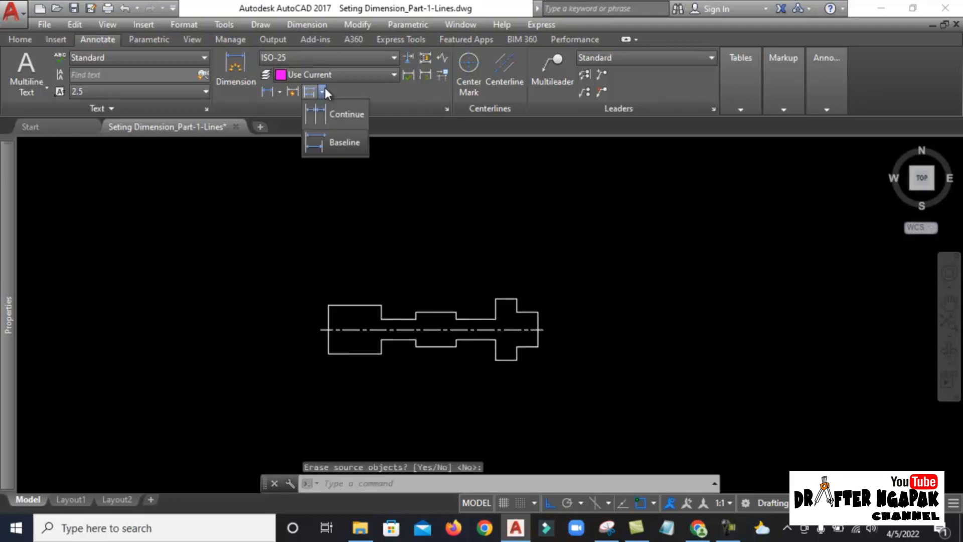
pyautogui.click(267, 91)
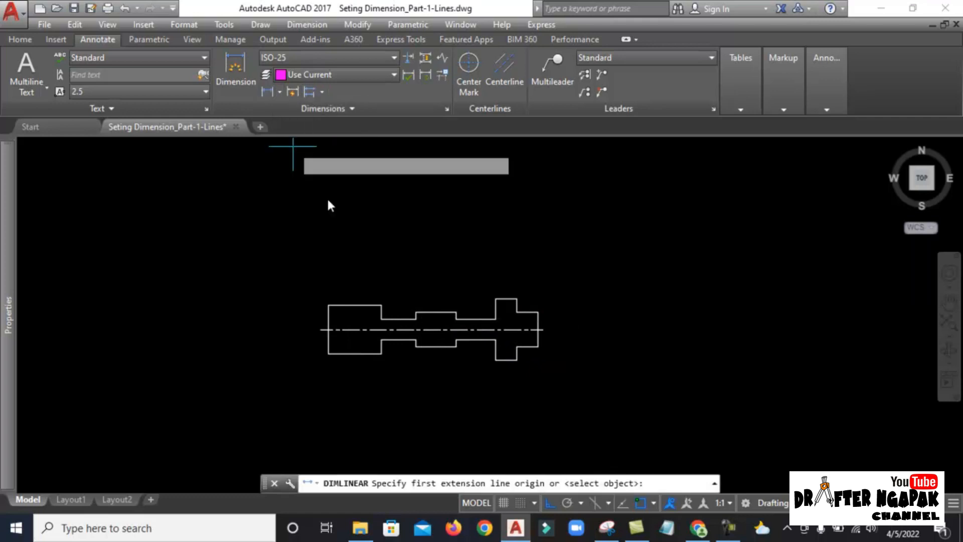
pyautogui.scroll(2, 364, 336)
pyautogui.press('Escape')
# Place a horizontal linear dimension above the copied shaft's leftmost section
pyautogui.click(20, 39)
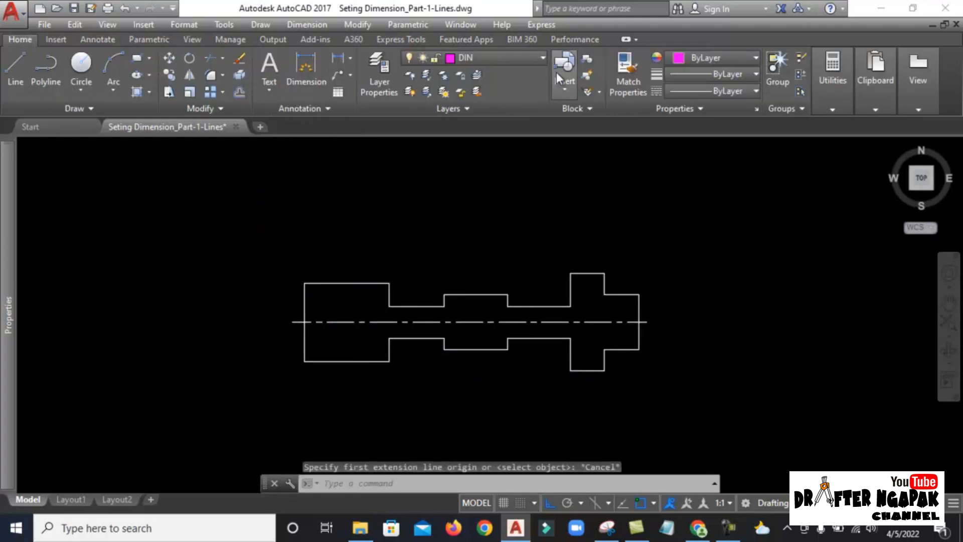
pyautogui.click(339, 57)
pyautogui.click(304, 283)
pyautogui.click(389, 283)
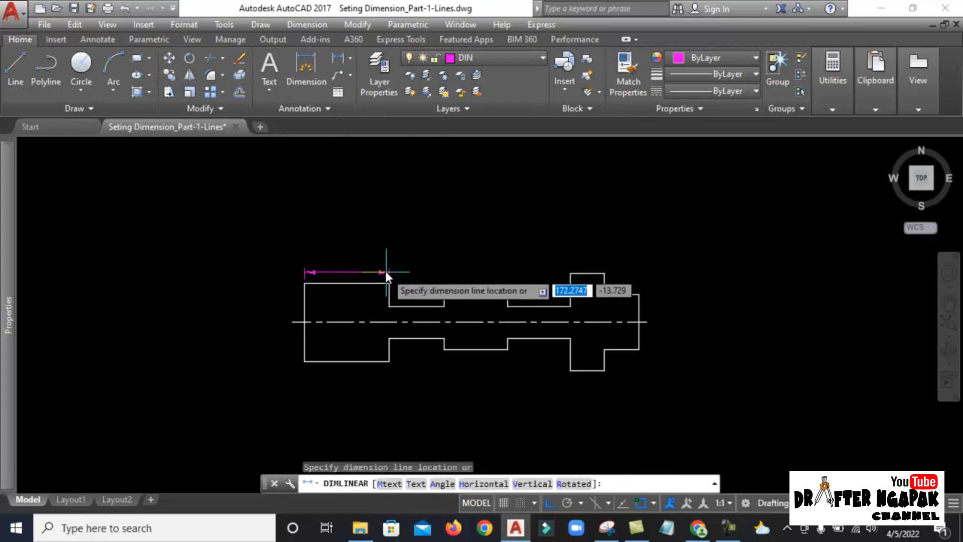
pyautogui.click(384, 261)
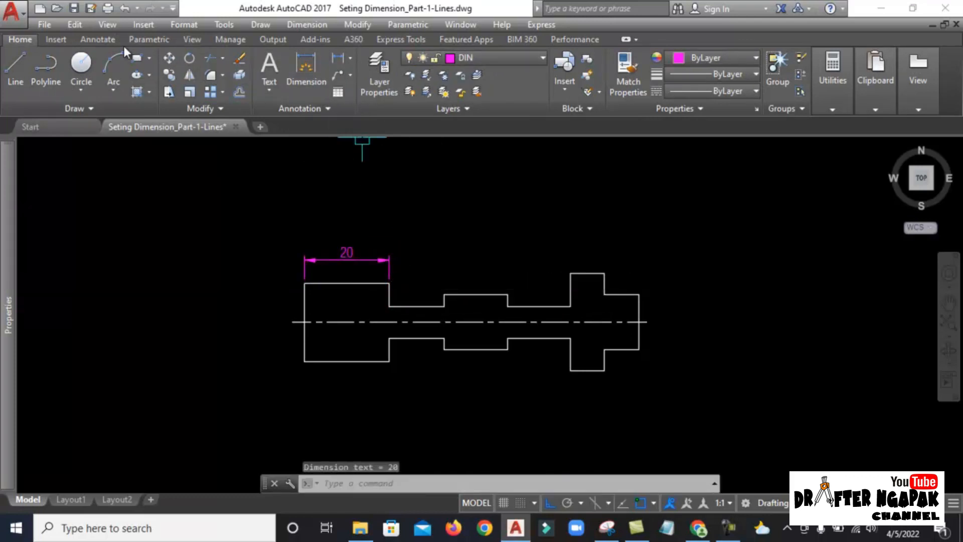
# Add five baseline dimensions from the shaft's left end to the remaining upper step corners, finishing at the right end
pyautogui.click(98, 39)
pyautogui.click(322, 92)
pyautogui.click(328, 141)
pyautogui.scroll(2, 416, 287)
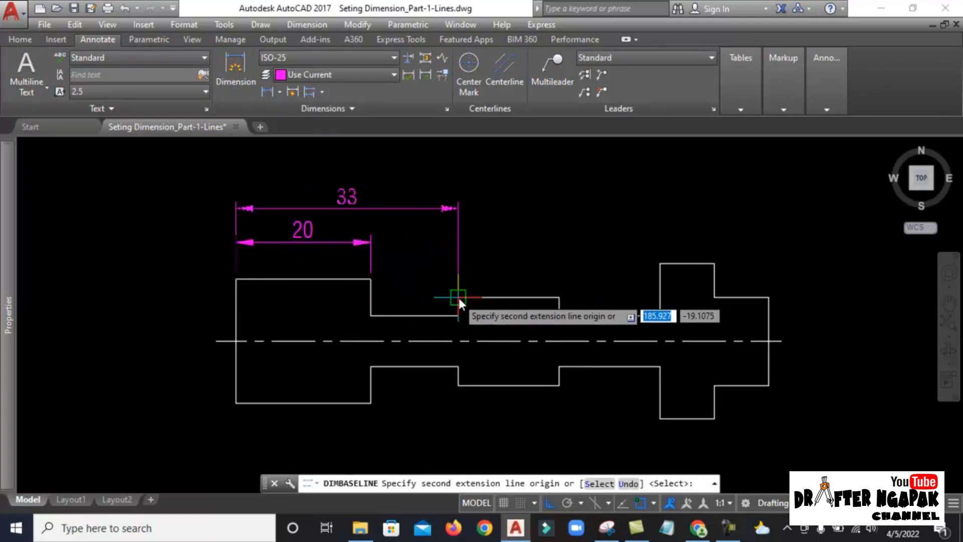
pyautogui.click(456, 298)
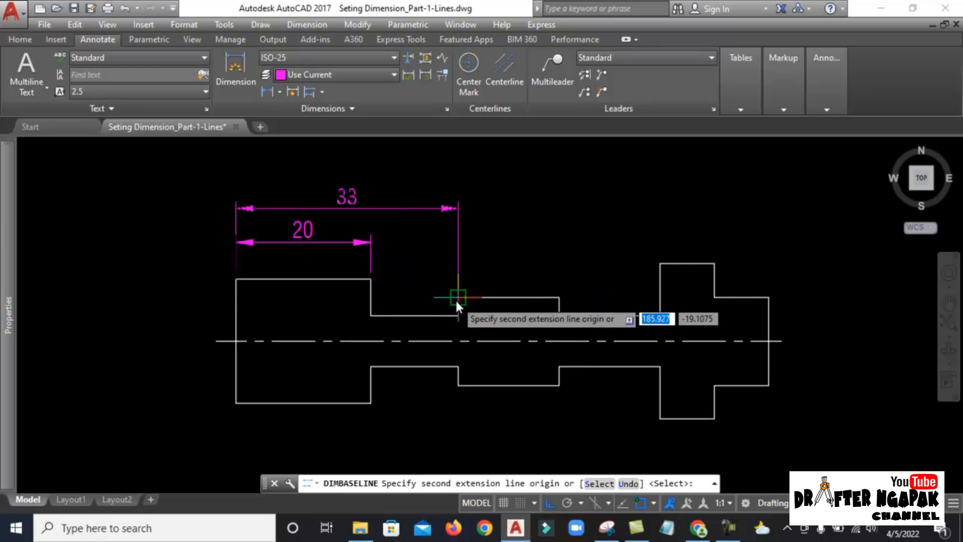
pyautogui.click(554, 298)
pyautogui.click(660, 263)
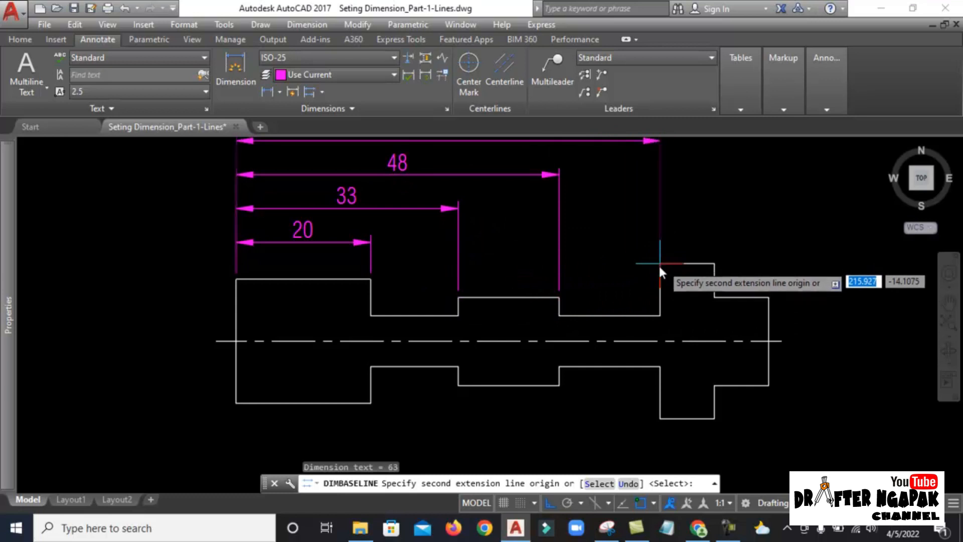
pyautogui.scroll(-2, 658, 271)
pyautogui.click(664, 284)
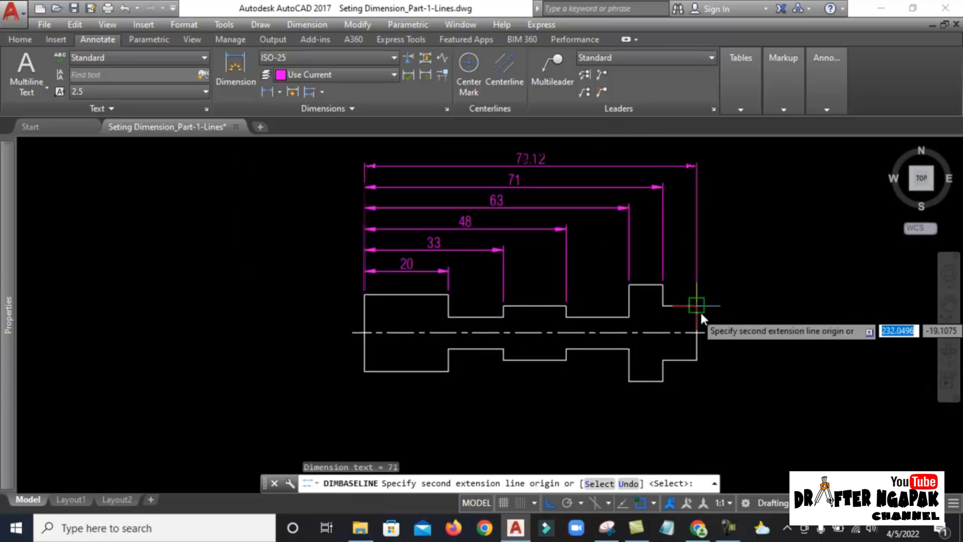
pyautogui.click(699, 309)
pyautogui.press('Escape')
pyautogui.moveTo(579, 267); pyautogui.dragTo(555, 298, button='middle')
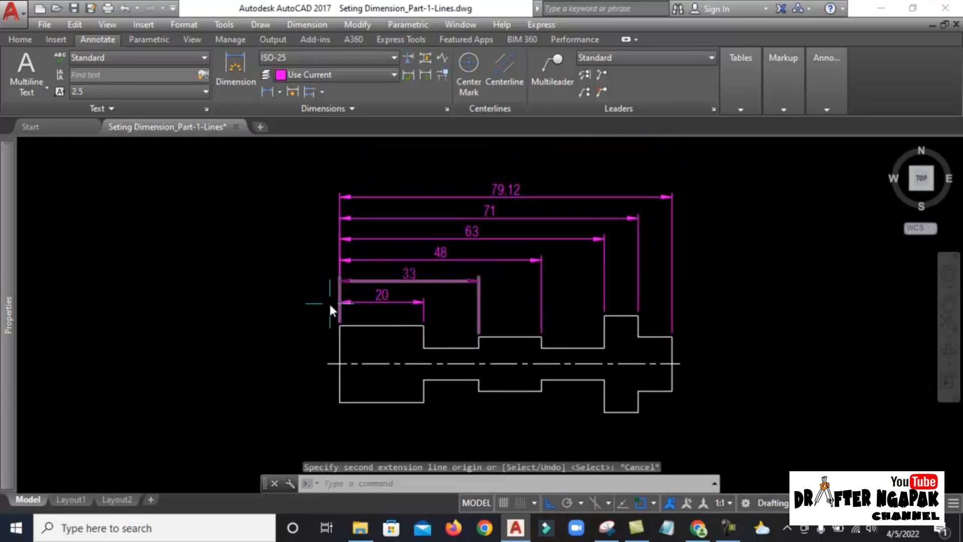
# Dimension the vertical spacing between the two lowest baseline dimension lines, placing it beside the shaft's left end
pyautogui.scroll(2, 389, 257)
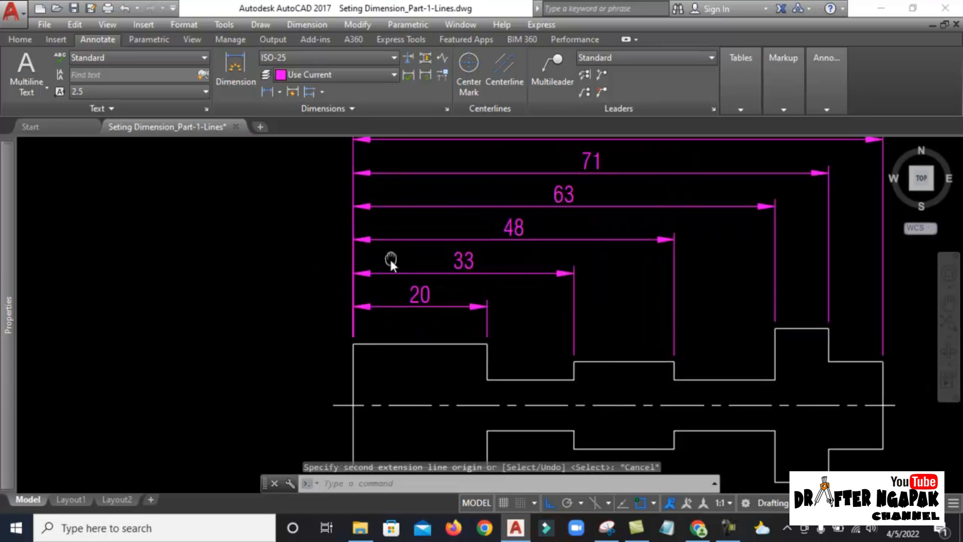
pyautogui.click(270, 94)
pyautogui.click(365, 339)
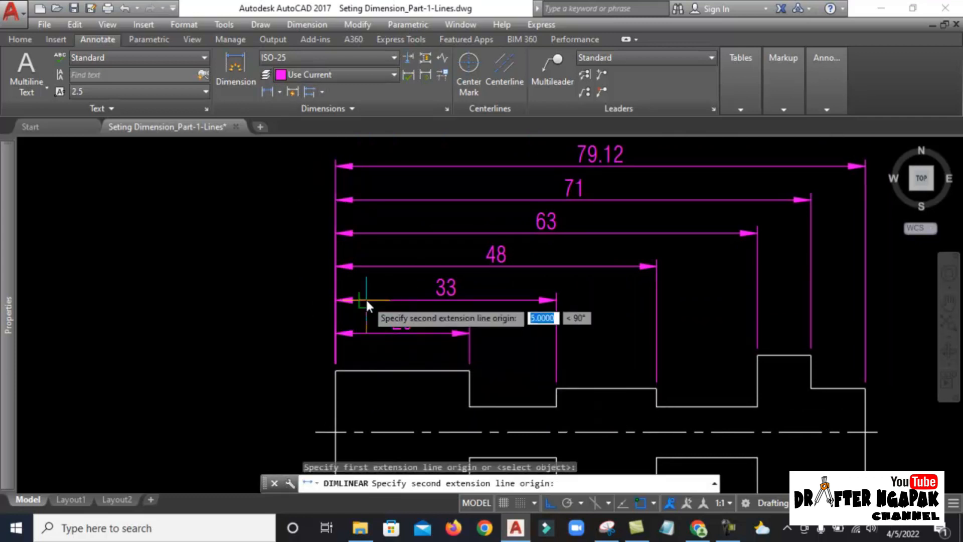
pyautogui.click(365, 297)
pyautogui.click(307, 330)
pyautogui.scroll(2, 307, 329)
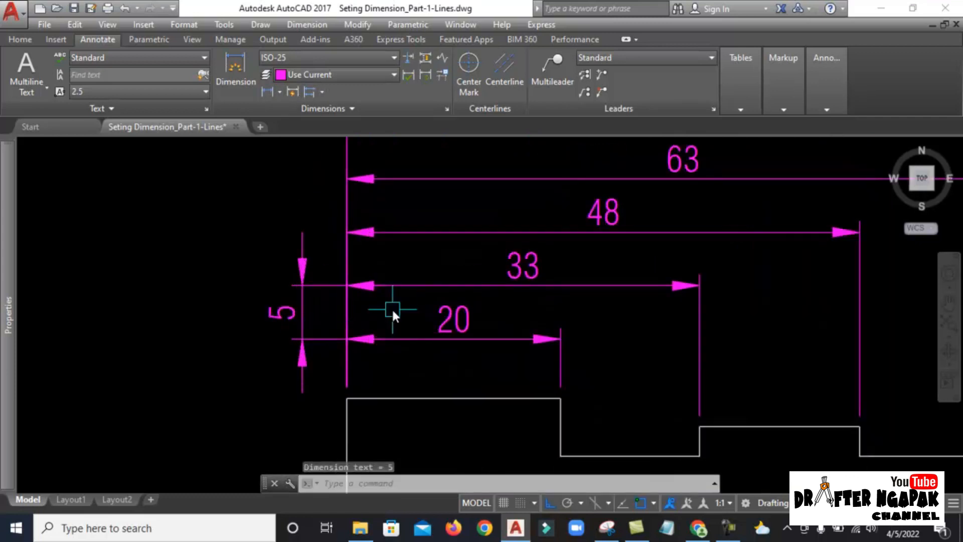
# Check the baseline spacing in the Lines settings of the ISO-25 dimension style, and close the Dimension Style Manager
pyautogui.press('Return')
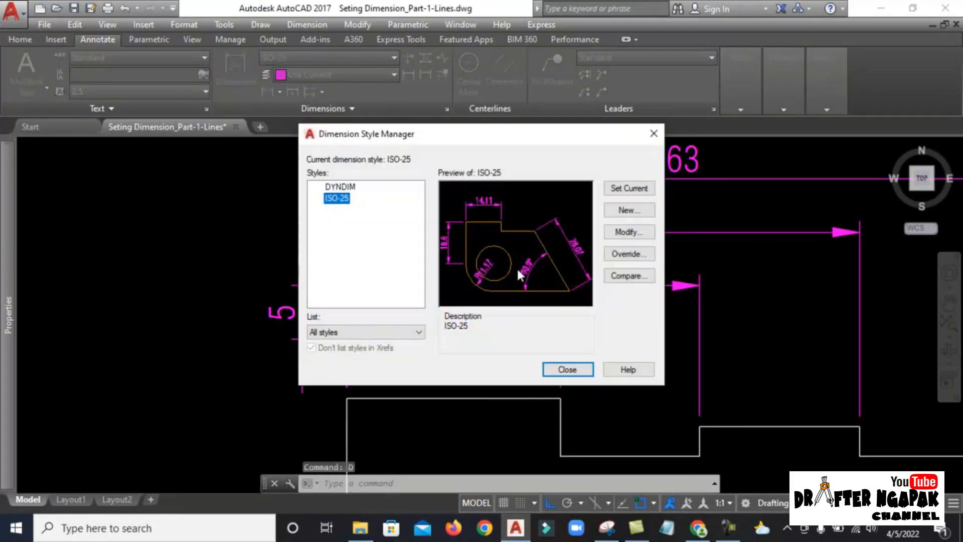
pyautogui.click(616, 238)
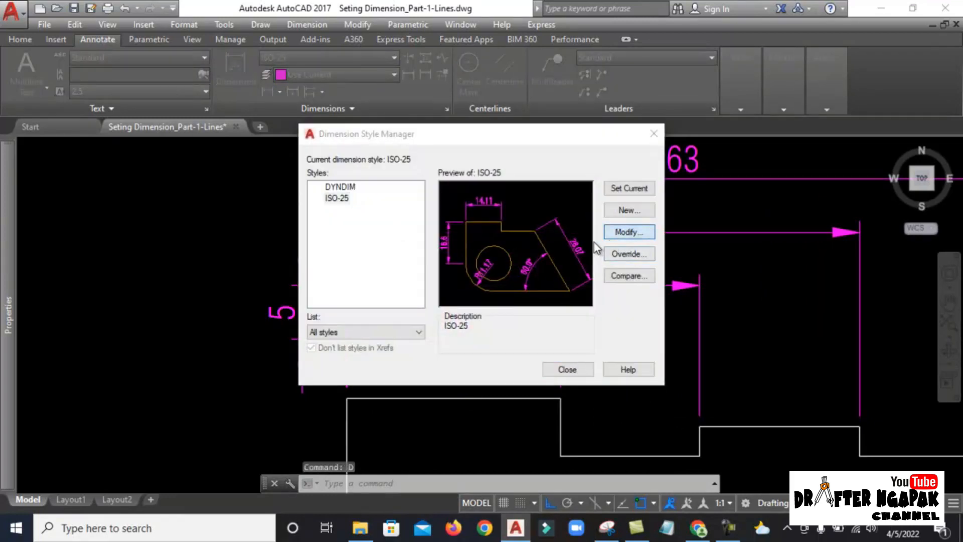
pyautogui.doubleClick(613, 212)
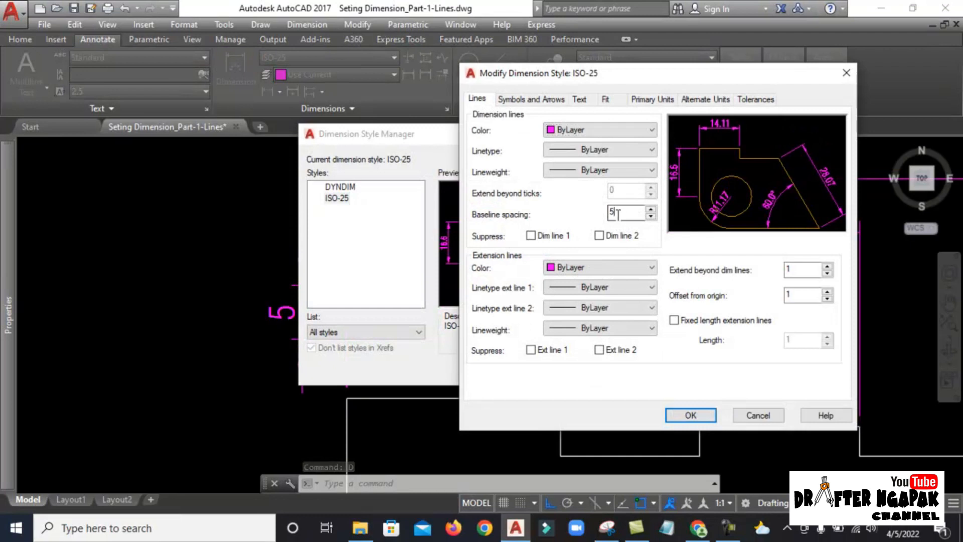
pyautogui.click(690, 414)
pyautogui.click(567, 370)
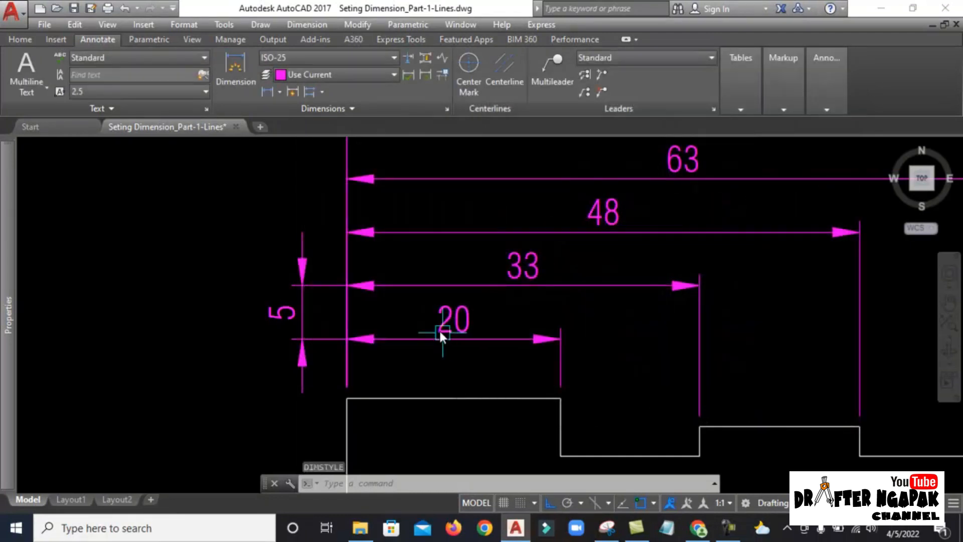
# Delete the vertical spacing dimension and the five baseline dimensions, keeping only the linear dimension on the leftmost section
pyautogui.scroll(-2, 396, 321)
pyautogui.click(331, 276)
pyautogui.click(308, 316)
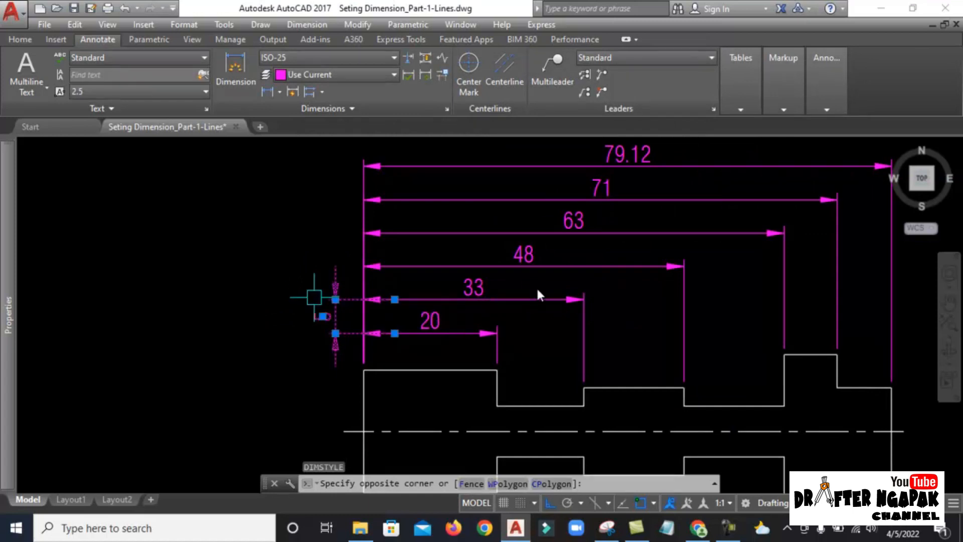
pyautogui.scroll(-2, 502, 297)
pyautogui.press('Delete')
pyautogui.click(792, 187)
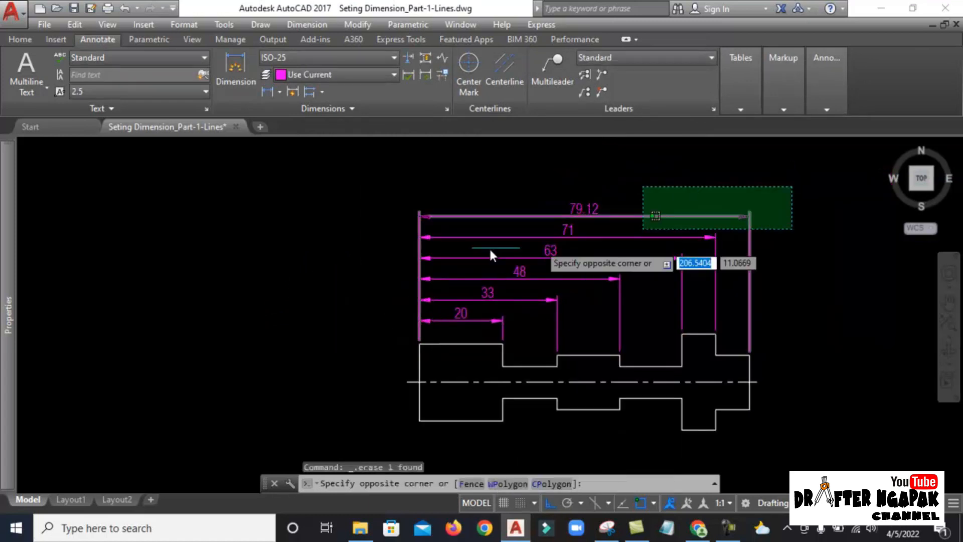
pyautogui.click(420, 284)
pyautogui.press('Delete')
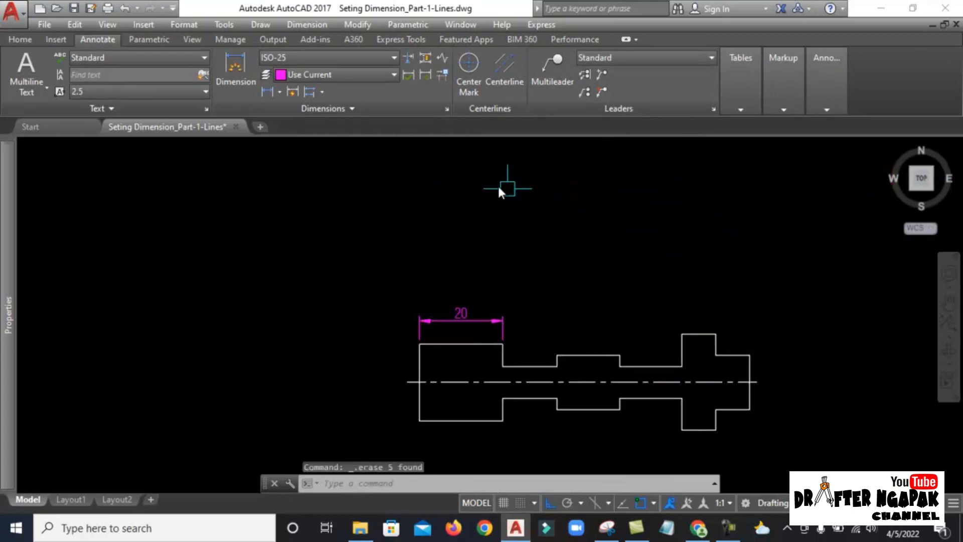
# Add three baseline dimensions from the shaft's left end to the next three upper step corners
pyautogui.click(310, 92)
pyautogui.scroll(2, 524, 330)
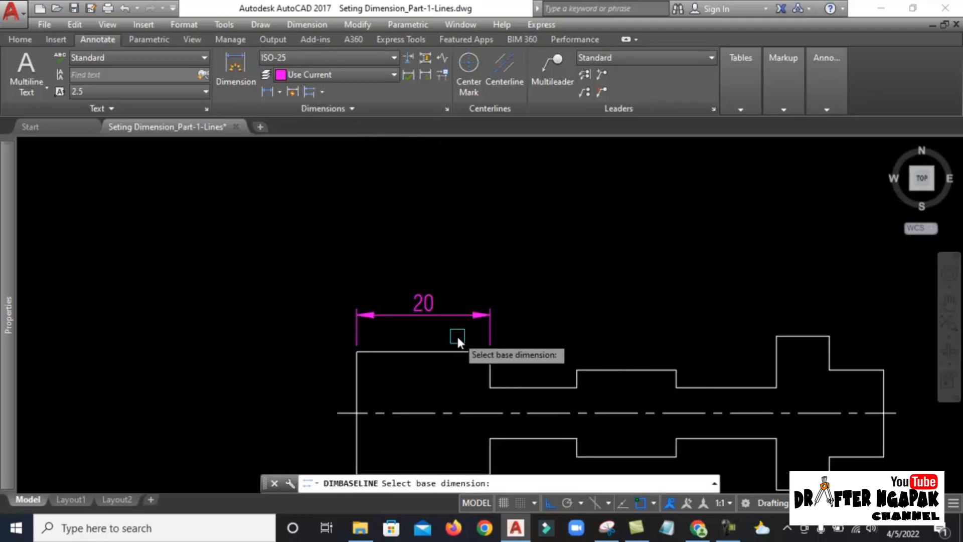
pyautogui.click(357, 335)
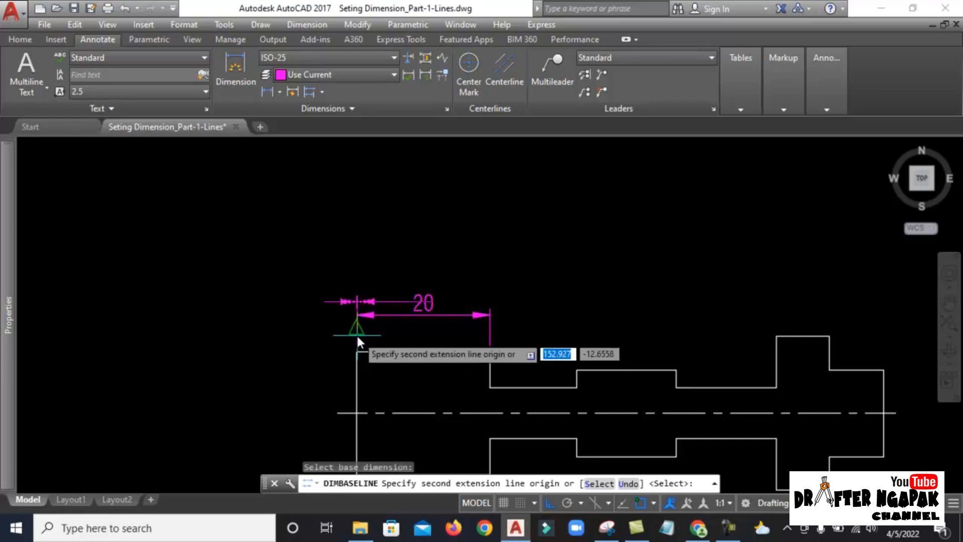
pyautogui.click(576, 369)
pyautogui.click(676, 370)
pyautogui.click(776, 338)
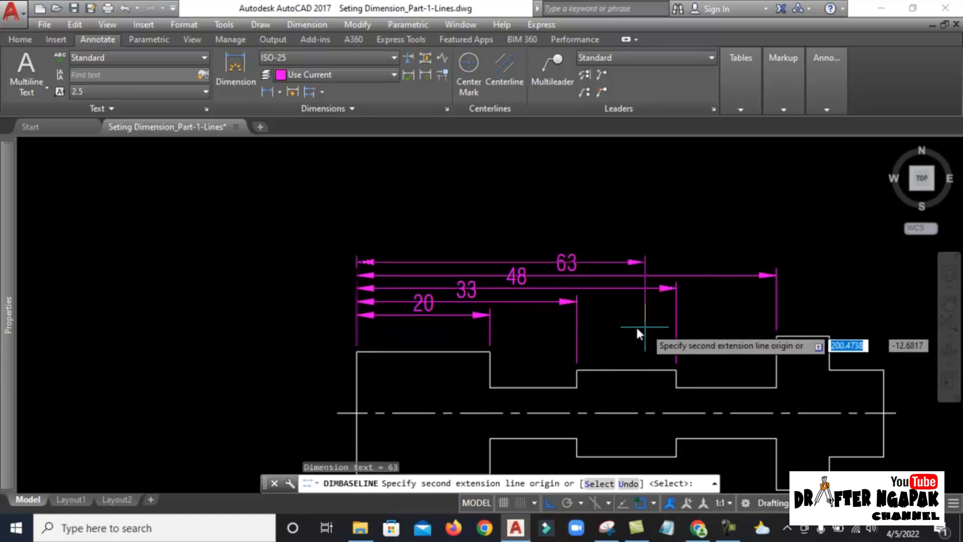
pyautogui.press('Escape')
# Dimension the vertical gap between the two lowest baseline dimension lines, placing it beside the shaft's left end
pyautogui.scroll(2, 346, 306)
pyautogui.click(268, 92)
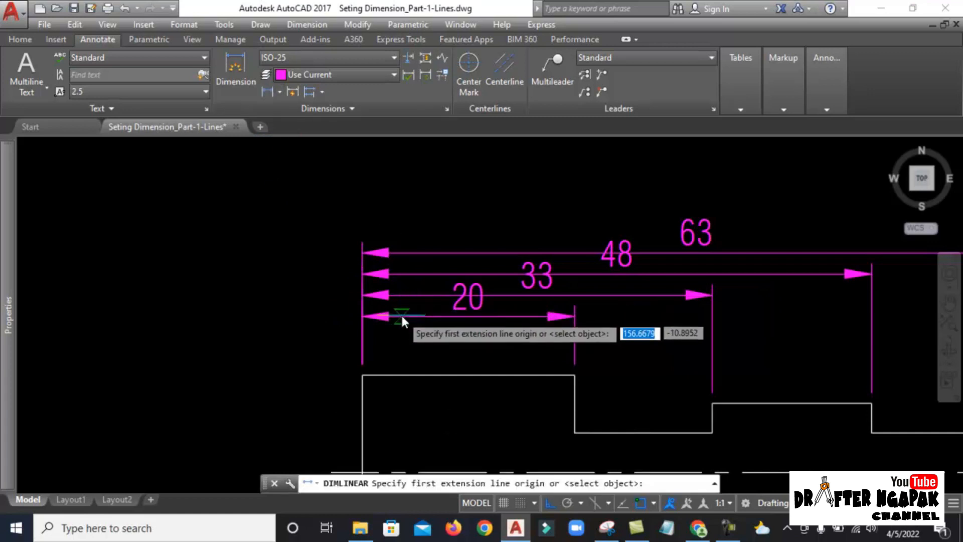
pyautogui.click(402, 313)
pyautogui.click(411, 296)
pyautogui.click(320, 314)
pyautogui.scroll(-3, 346, 306)
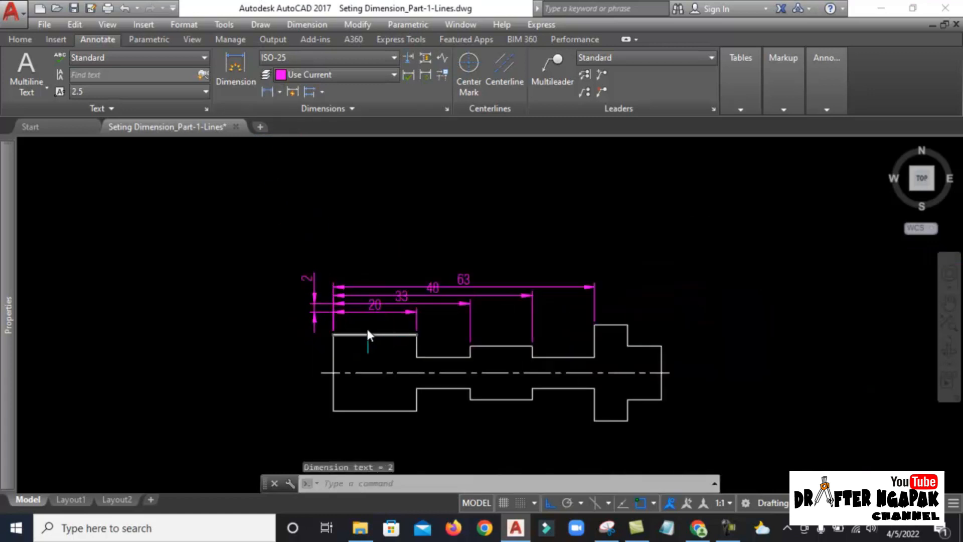
# Compare the spacing dimension with the baseline spacing in the ISO-25 Lines settings, and leave the Dimension Style Manager without changes
pyautogui.scroll(2, 367, 335)
pyautogui.write('d')
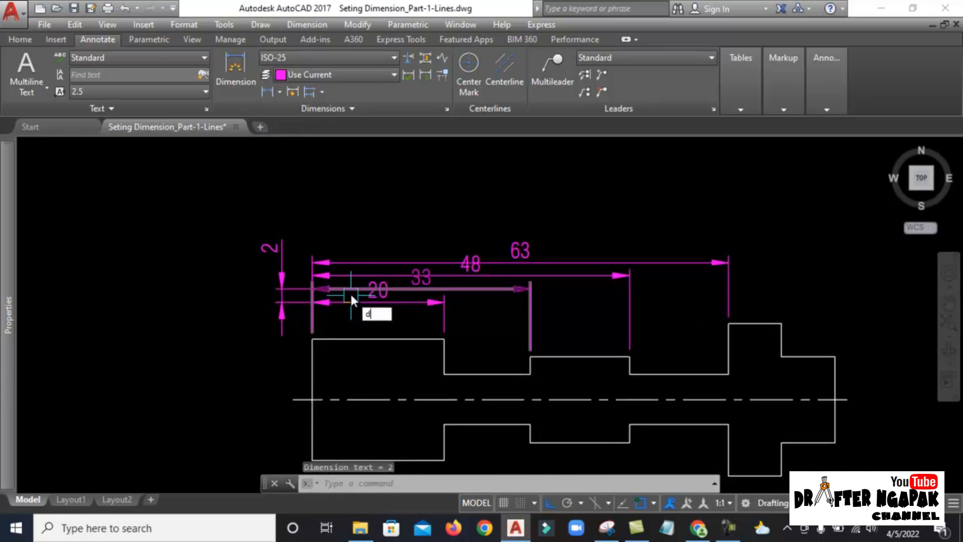
pyautogui.press('Return')
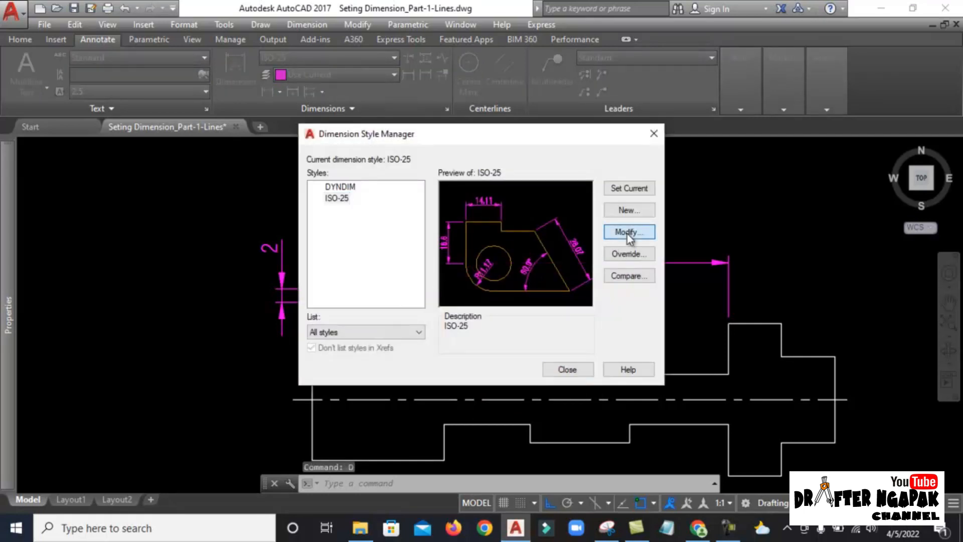
pyautogui.click(627, 234)
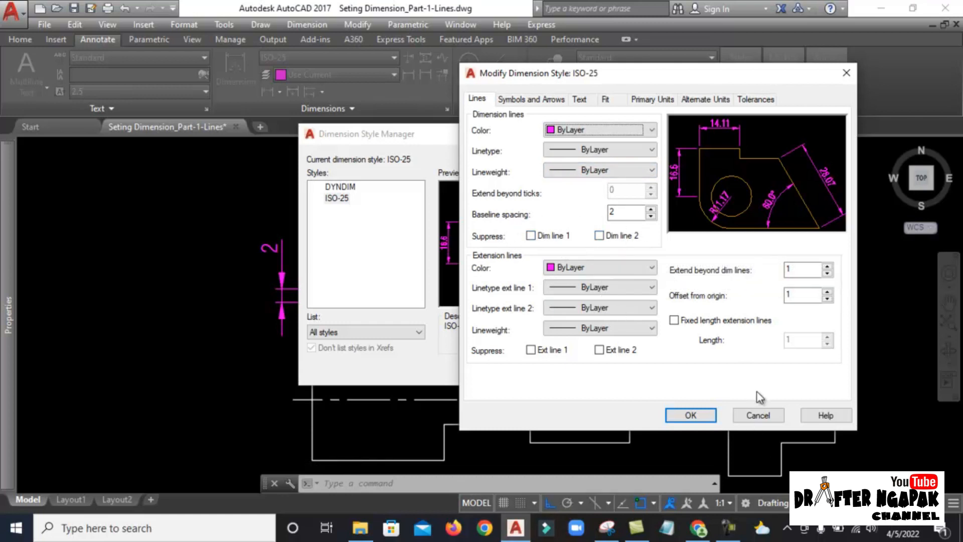
pyautogui.click(759, 416)
pyautogui.click(571, 370)
# Examine the Suppress Dim Line 1 and Dim Line 2 labels on the annotated square example
pyautogui.scroll(-6, 644, 283)
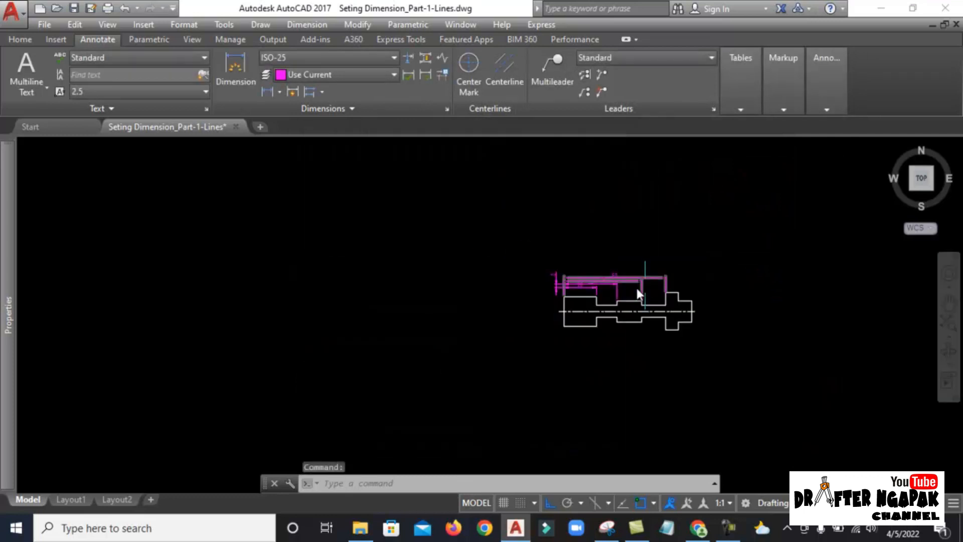
pyautogui.scroll(4, 518, 210)
pyautogui.moveTo(519, 202); pyautogui.dragTo(433, 281, button='middle')
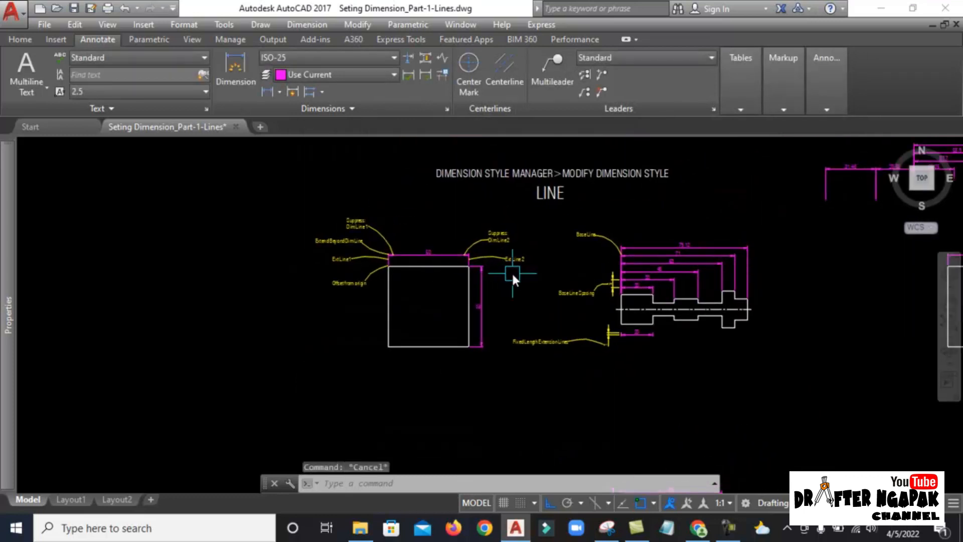
pyautogui.scroll(4, 374, 246)
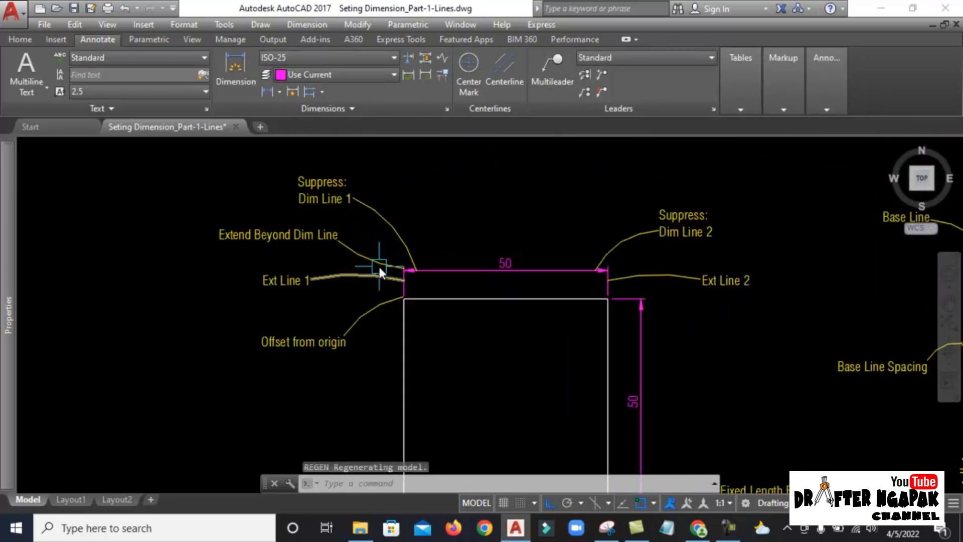
pyautogui.moveTo(373, 273); pyautogui.dragTo(347, 279, button='middle')
pyautogui.scroll(3, 276, 196)
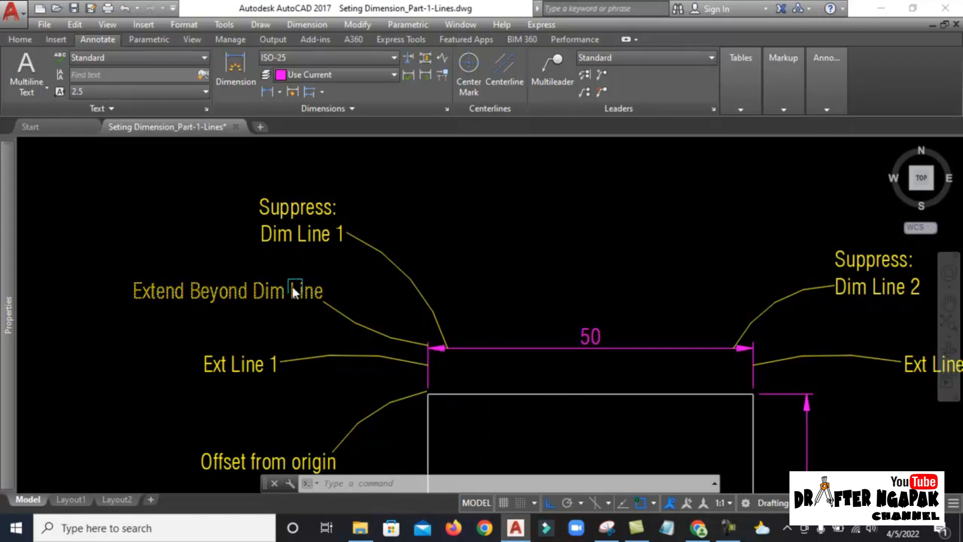
pyautogui.moveTo(516, 272); pyautogui.dragTo(402, 277, button='middle')
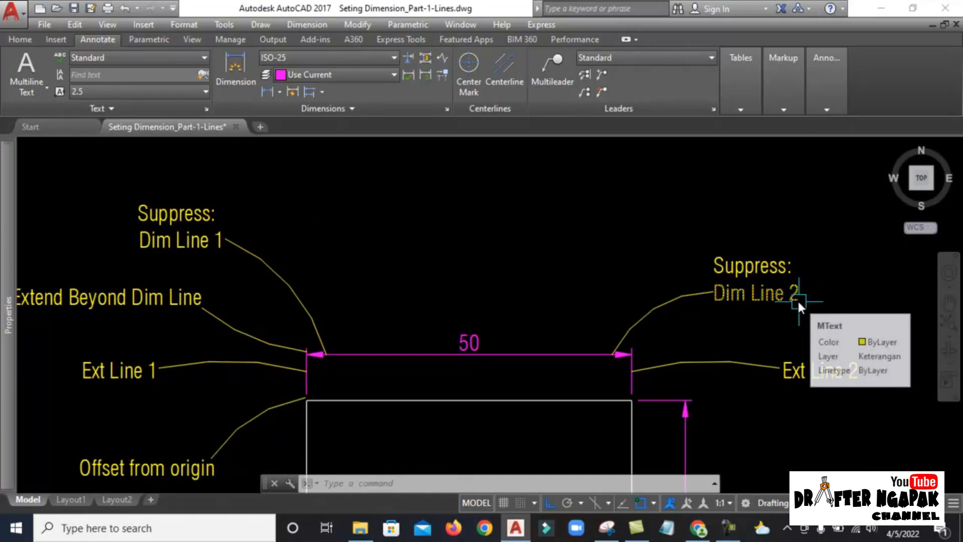
pyautogui.scroll(-2, 429, 259)
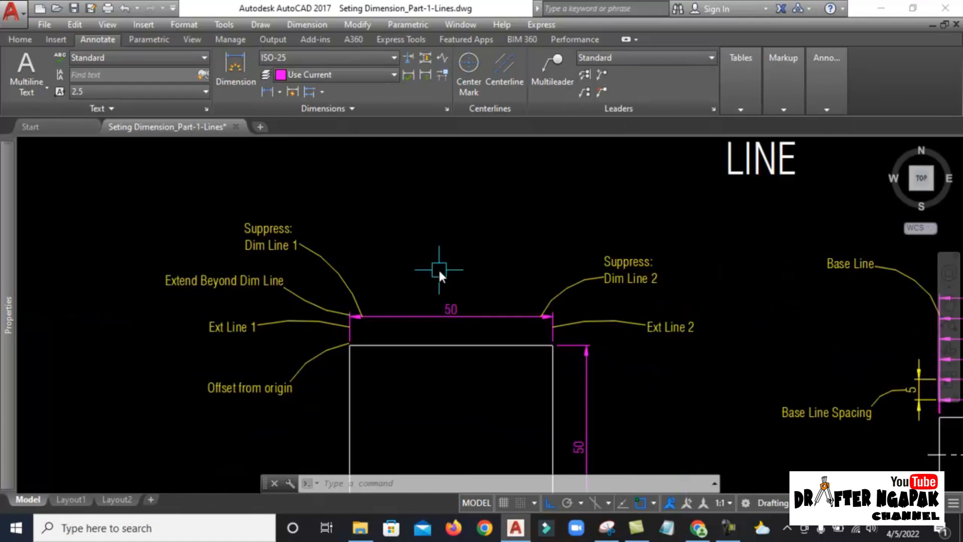
# Suppress Dim line 1 and Dim line 2 in the Lines settings of the ISO-25 dimension style
pyautogui.write('d')
pyautogui.press('Return')
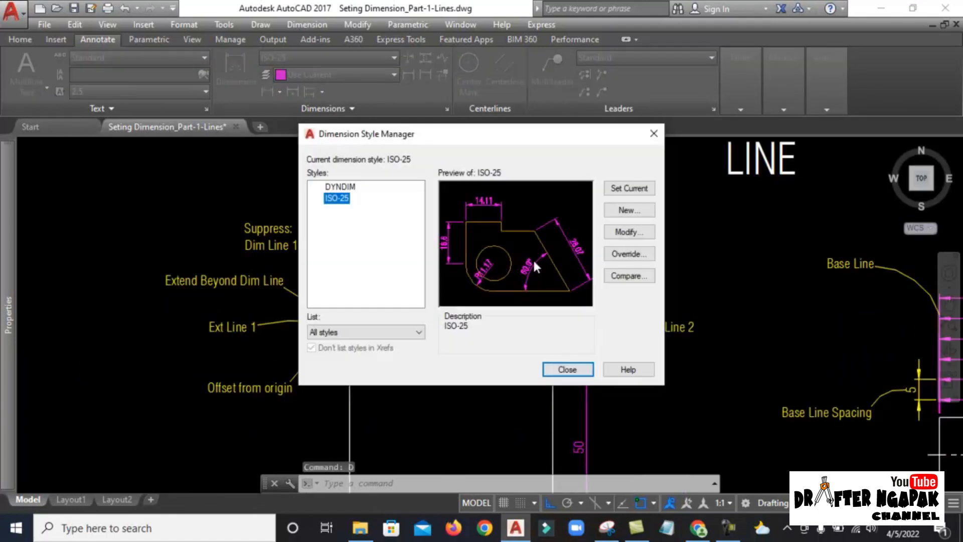
pyautogui.click(631, 234)
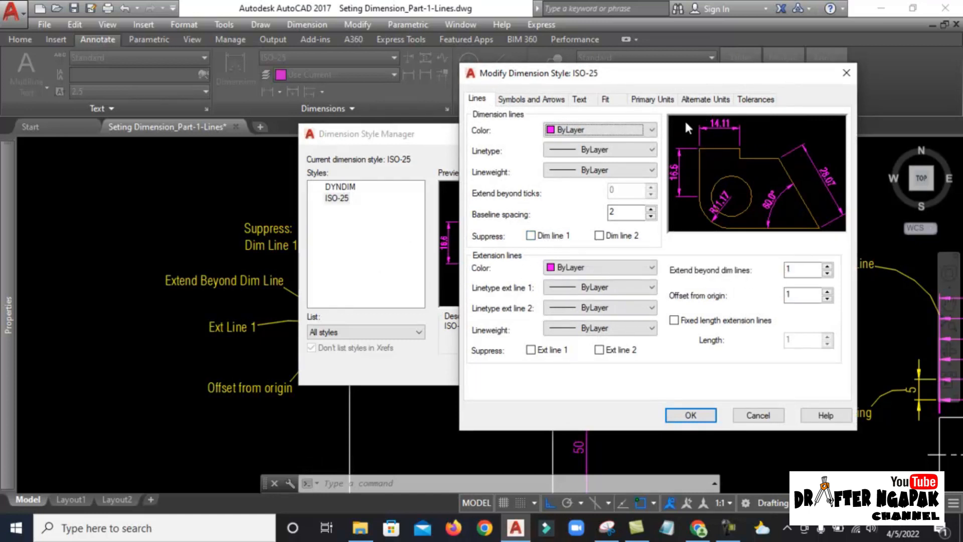
pyautogui.click(531, 236)
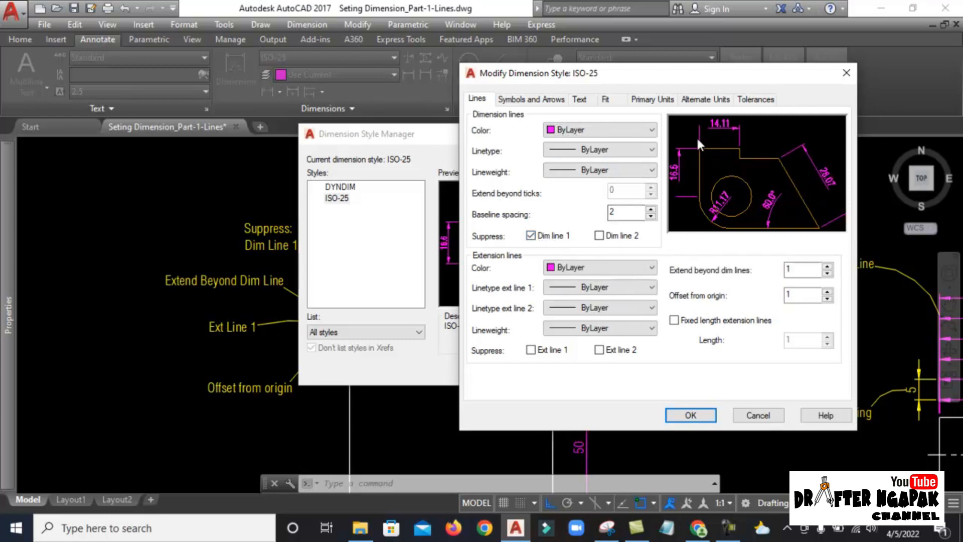
pyautogui.click(599, 236)
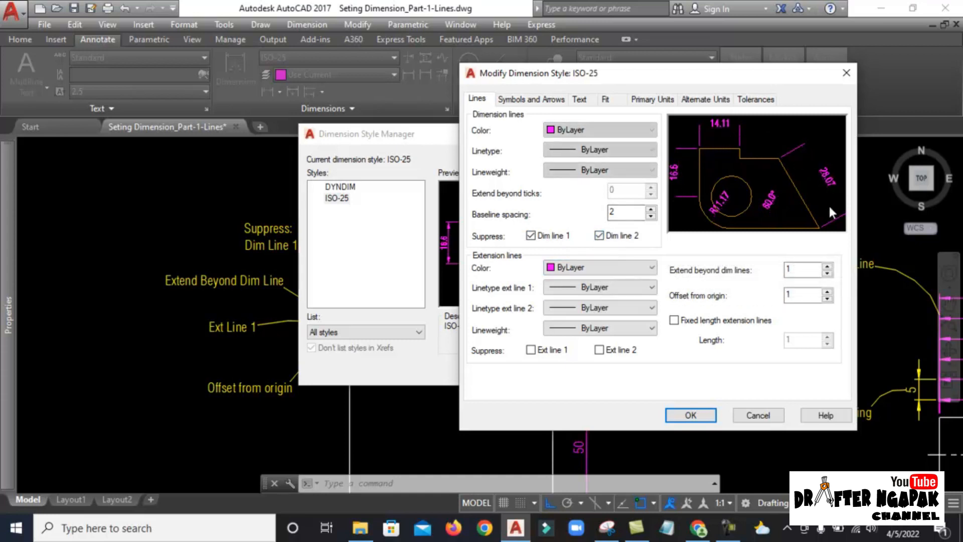
# Turn off suppression of both dimension lines, accept the ISO-25 settings, and close the Dimension Style Manager
pyautogui.click(546, 236)
pyautogui.click(600, 235)
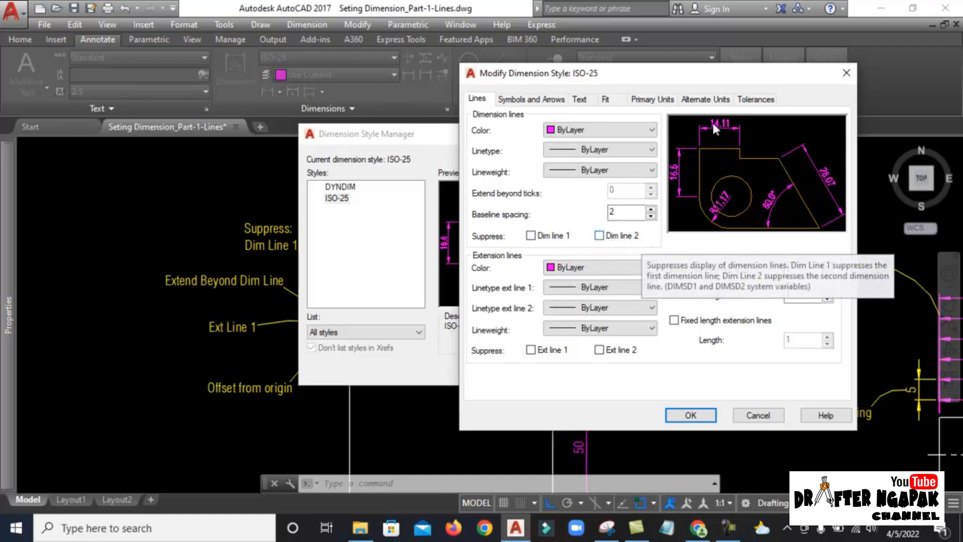
pyautogui.click(697, 415)
pyautogui.press('Return')
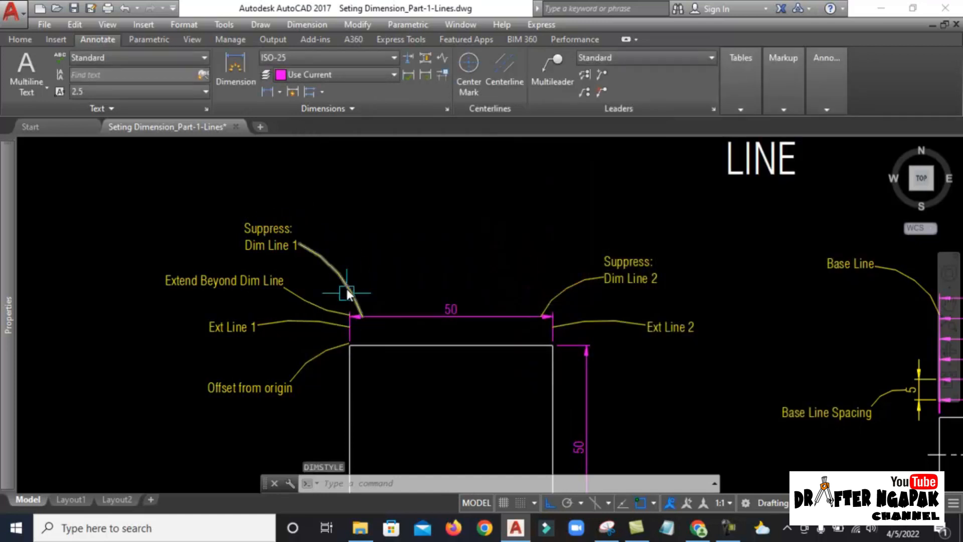
pyautogui.scroll(2, 369, 286)
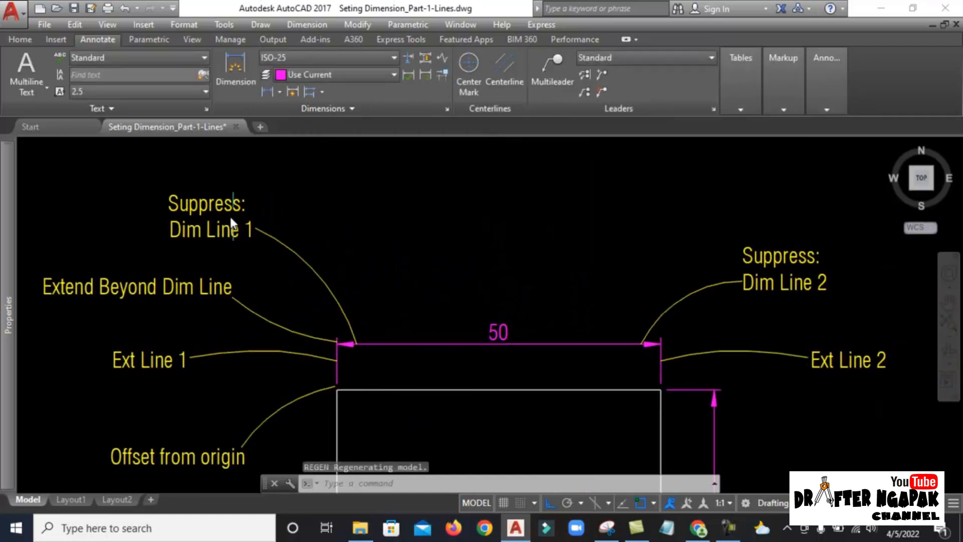
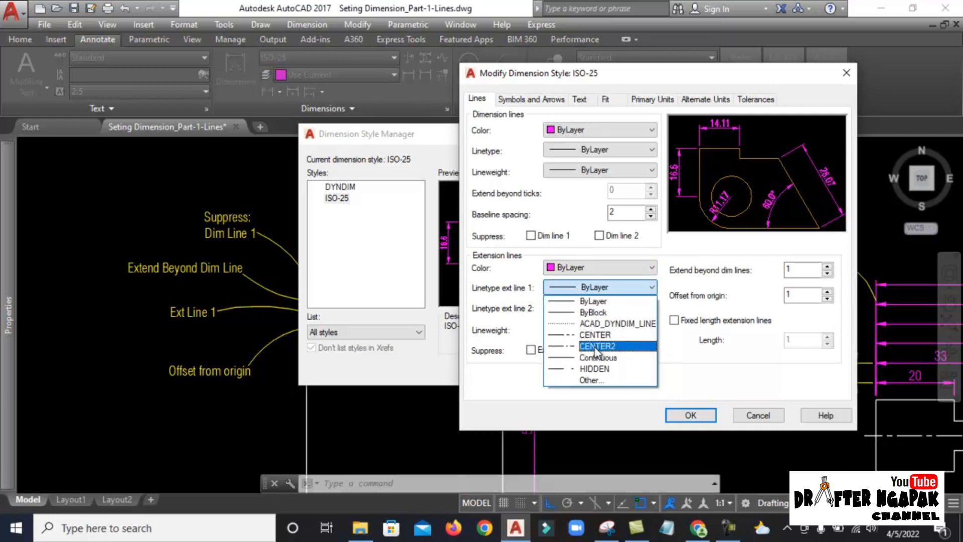
# Review the linetype choices for extension lines 1 and 2 in the ISO-25 style, keeping ByLayer for both
pyautogui.click(508, 312)
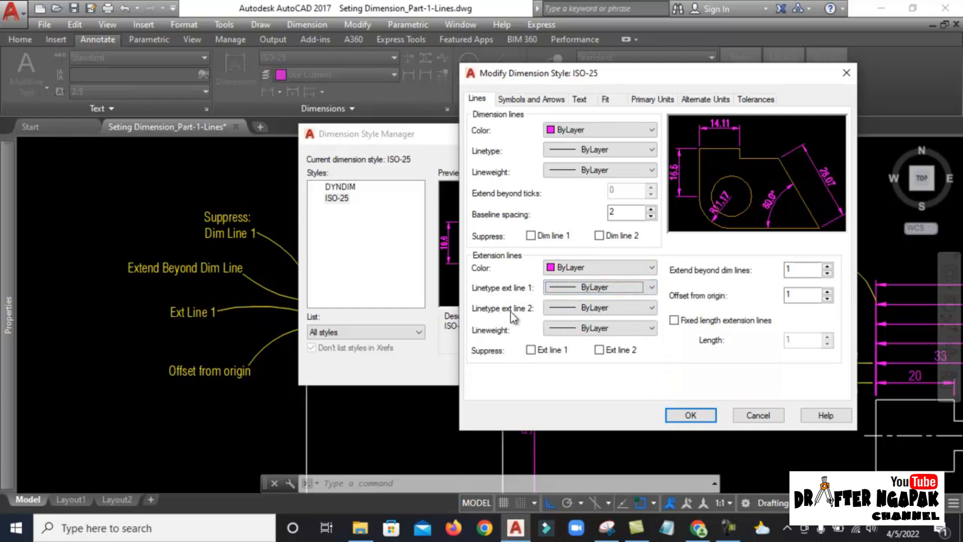
pyautogui.click(582, 308)
pyautogui.click(521, 335)
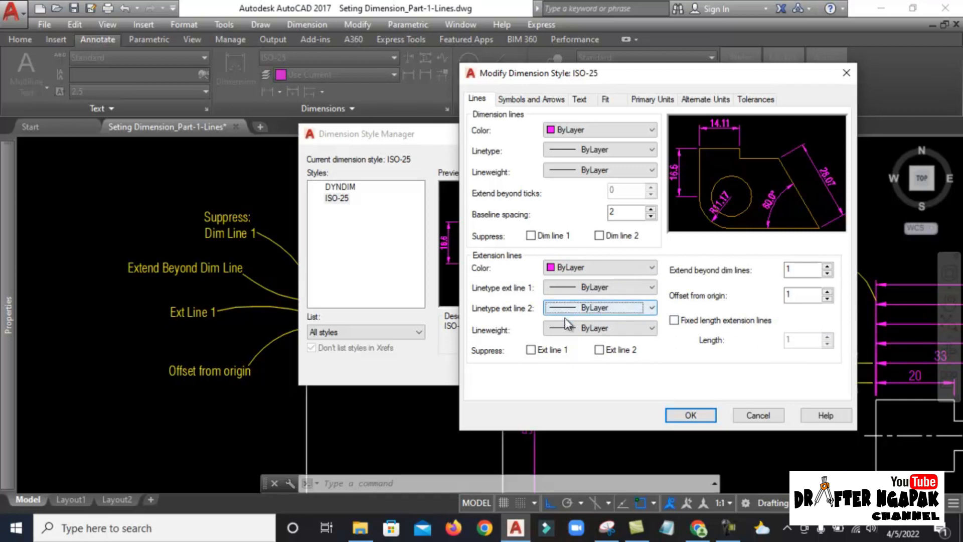
pyautogui.click(607, 288)
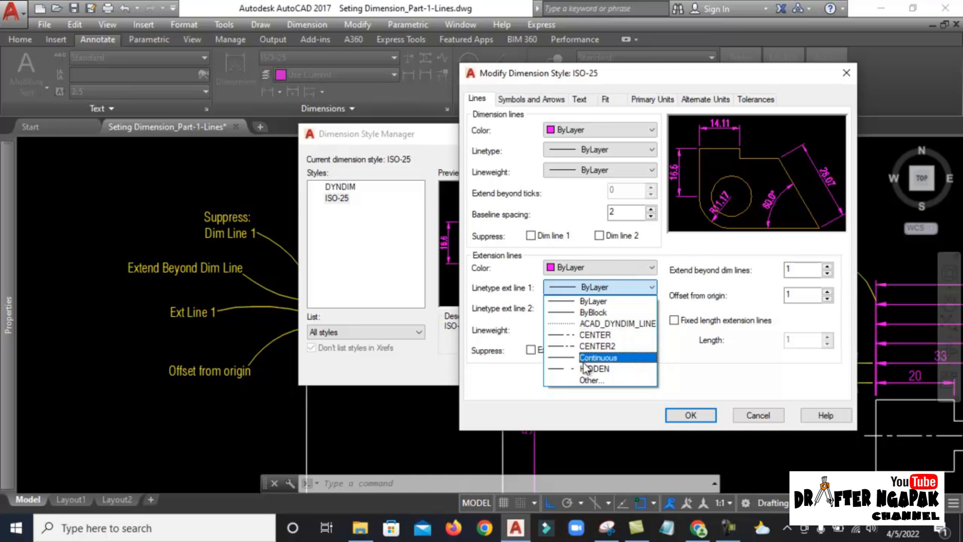
pyautogui.click(694, 370)
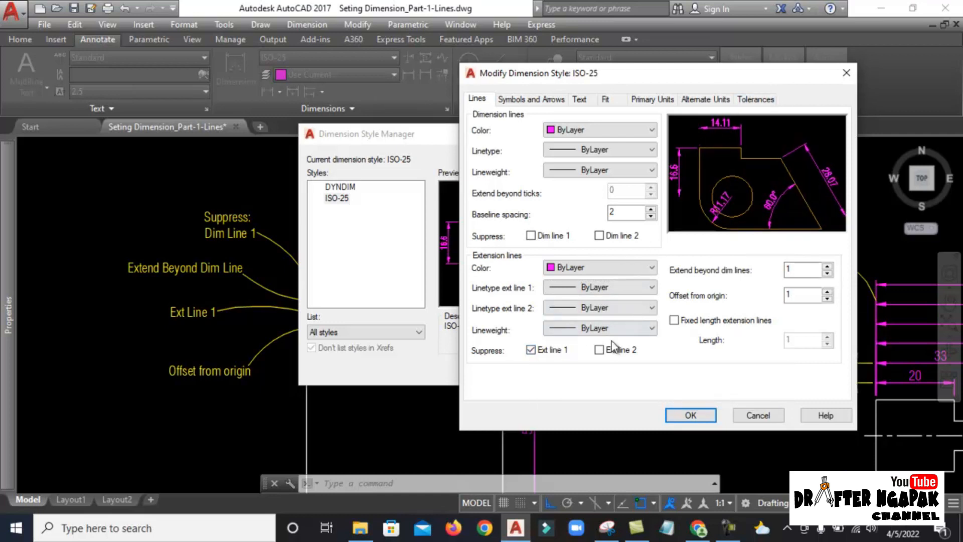
# Suppress Ext line 2 together with Dim line 1 and Dim line 2 in the ISO-25 style
pyautogui.click(602, 350)
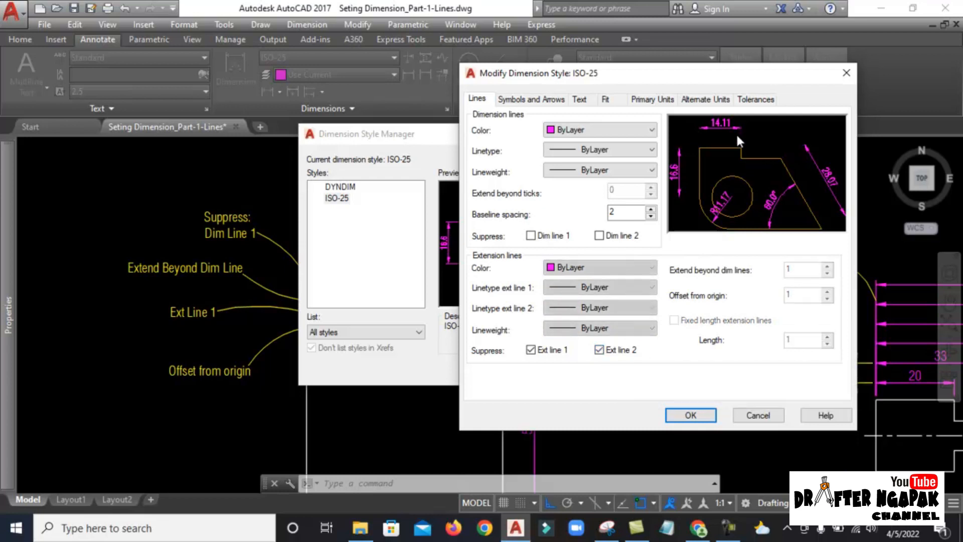
pyautogui.click(531, 235)
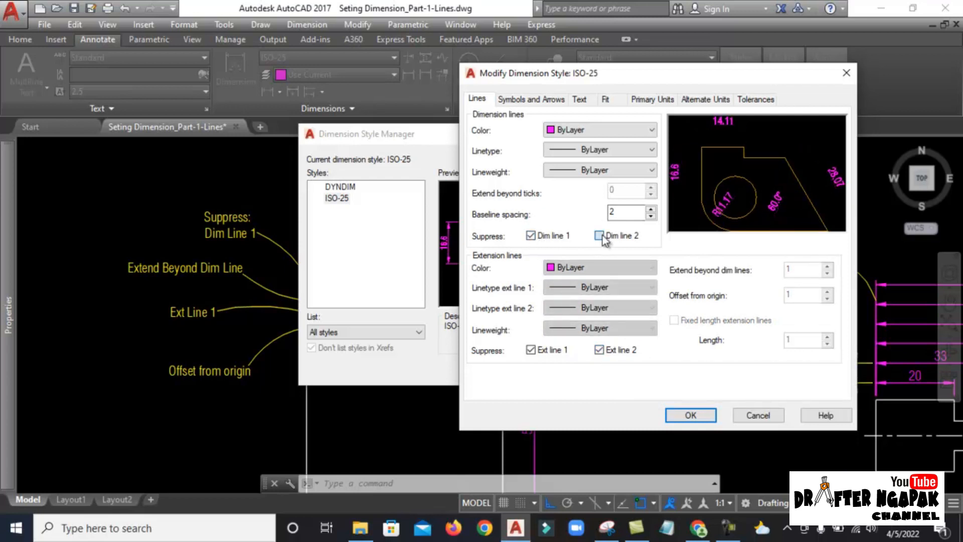
pyautogui.click(599, 235)
# Turn off suppression of both dimension lines and both extension lines
pyautogui.click(561, 237)
pyautogui.click(604, 238)
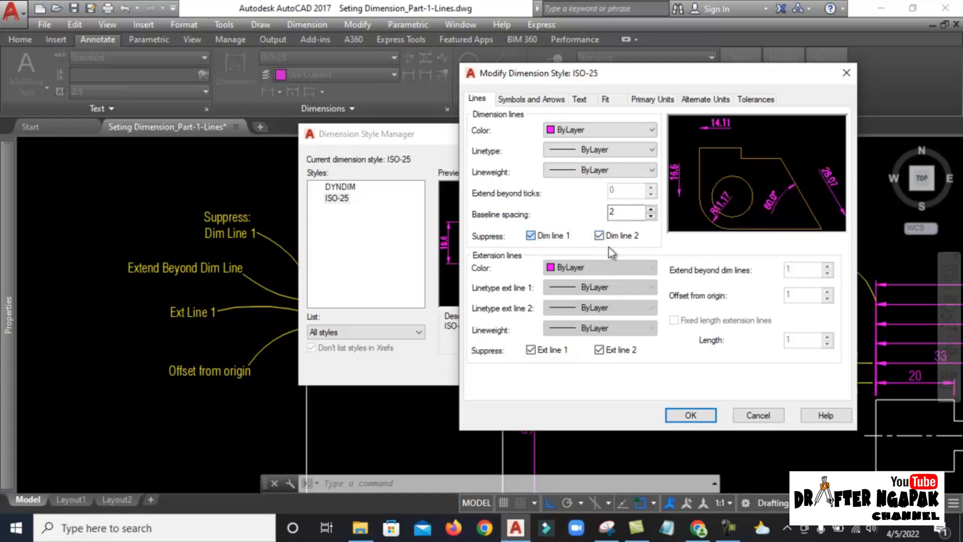
pyautogui.click(532, 350)
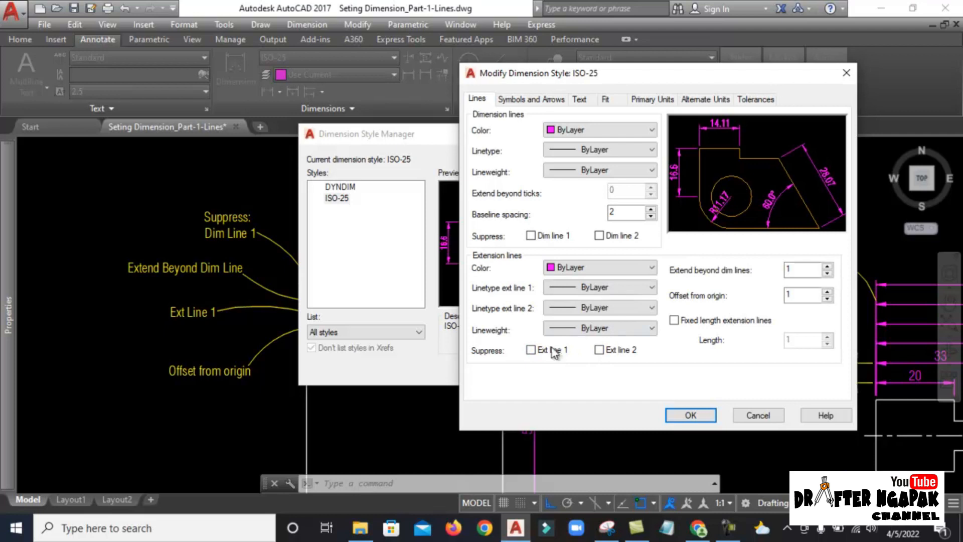
# Try suppressing only Ext line 1 and Dim line 1, and clear both suppressions again
pyautogui.click(531, 352)
pyautogui.click(531, 236)
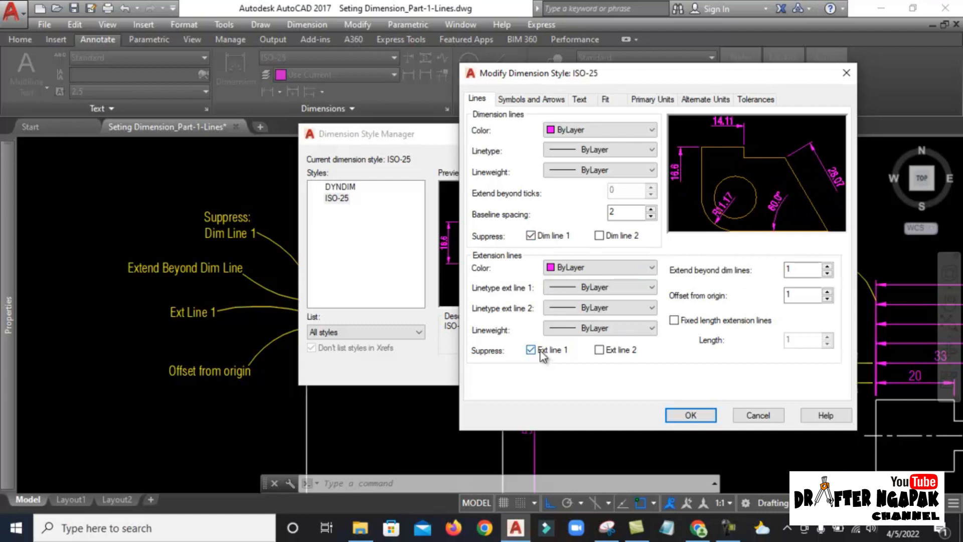
pyautogui.click(541, 353)
pyautogui.click(531, 235)
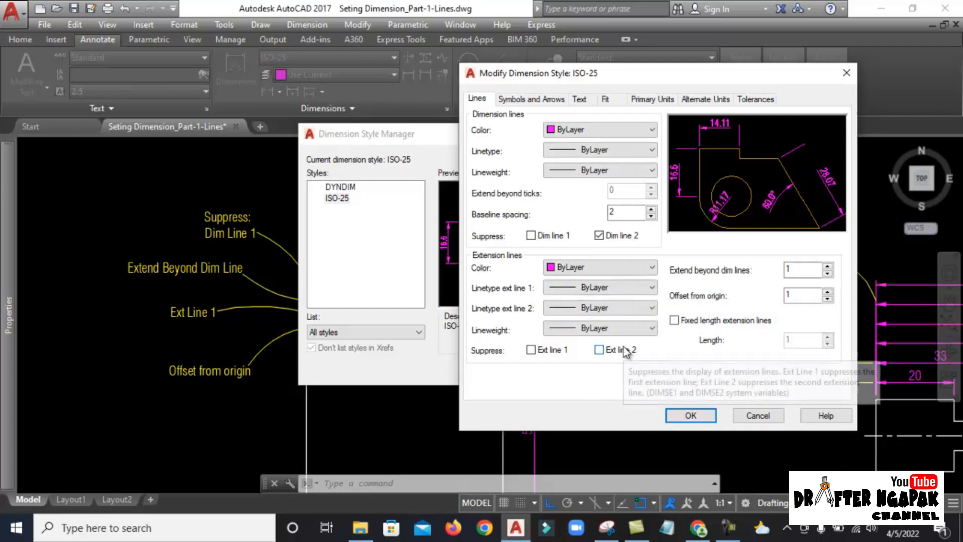
# Switch to the Snipping Tool and erase the red outline around the Extension lines group in the dialog capture
pyautogui.click(607, 528)
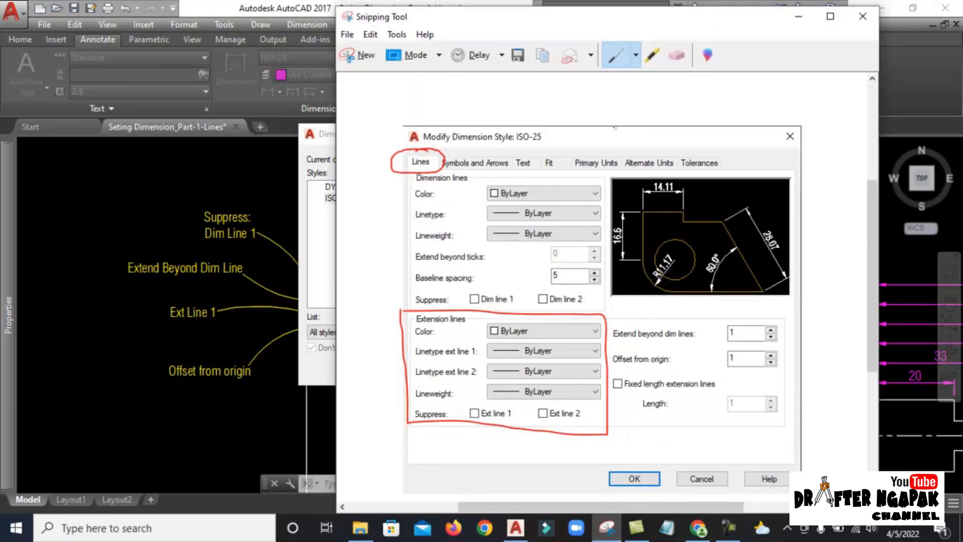
pyautogui.click(678, 56)
pyautogui.click(592, 312)
# Outline in red the group with Extend beyond dim lines, Offset from origin and Fixed length extension lines in the dialog capture
pyautogui.click(622, 61)
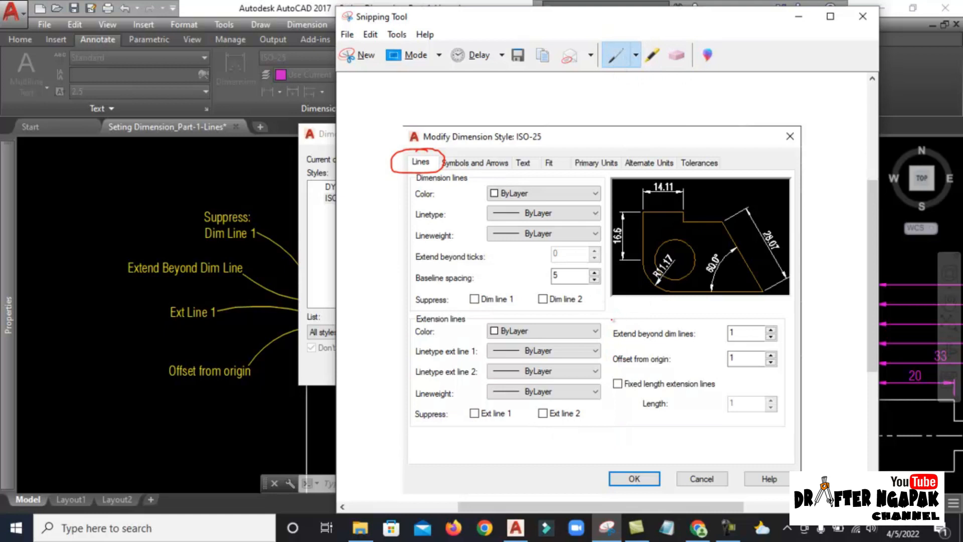
pyautogui.moveTo(610, 355)
pyautogui.mouseDown()
pyautogui.moveTo(622, 417)
pyautogui.moveTo(730, 420)
pyautogui.mouseUp()
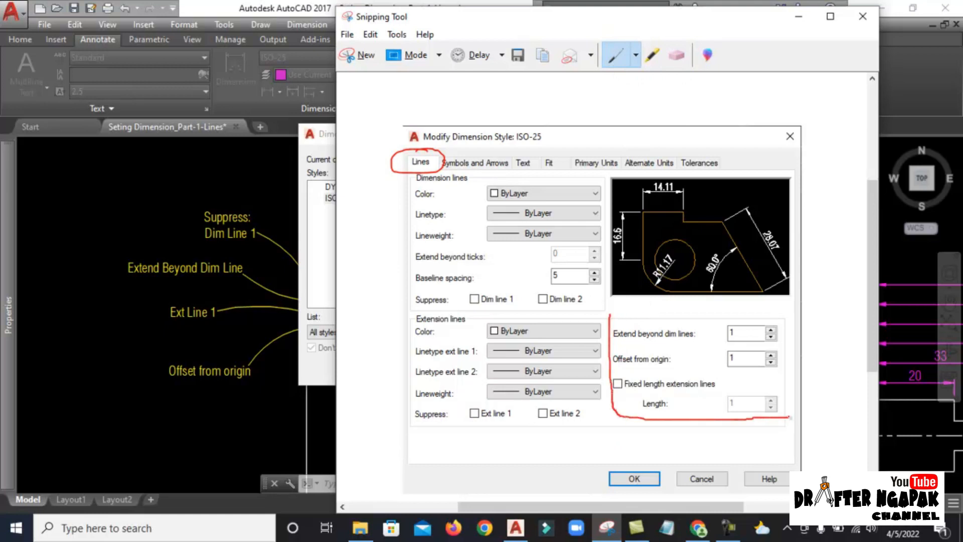
pyautogui.moveTo(789, 417)
pyautogui.mouseDown()
pyautogui.moveTo(791, 318)
pyautogui.moveTo(608, 307)
pyautogui.mouseUp()
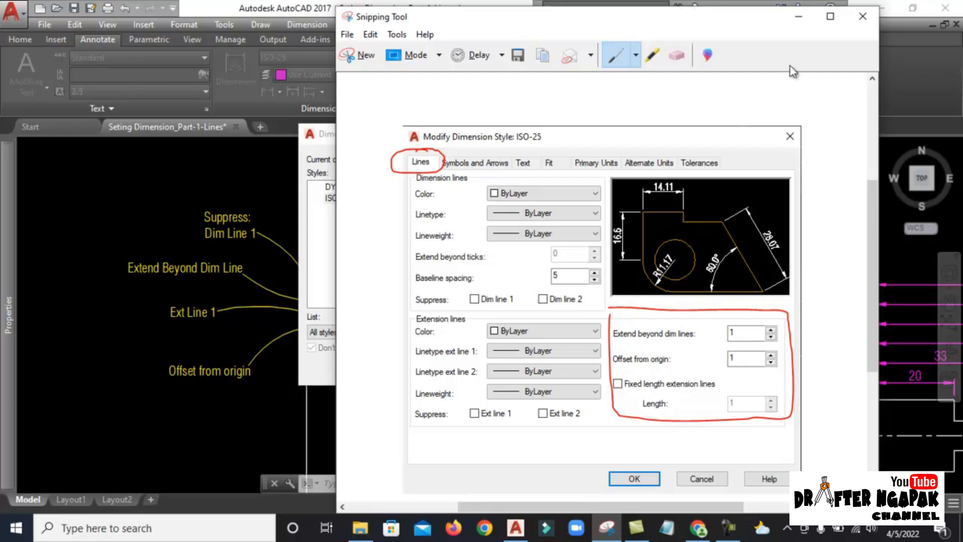
# Return to AutoCAD, accept the ISO-25 style with Dim line 2 suppressed, and close the Dimension Style Manager
pyautogui.click(798, 17)
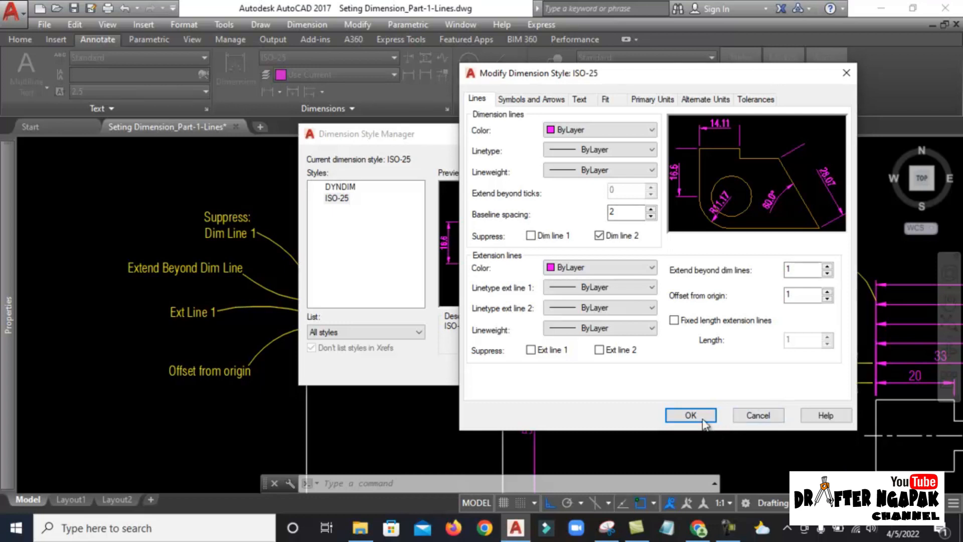
pyautogui.click(686, 416)
pyautogui.click(577, 370)
# Examine how far the extension line projects past the dimension line at the Extend Beyond Dim Line label, regenerating the drawing for smooth curves
pyautogui.scroll(-2, 425, 363)
pyautogui.scroll(-2, 425, 362)
pyautogui.scroll(2, 506, 372)
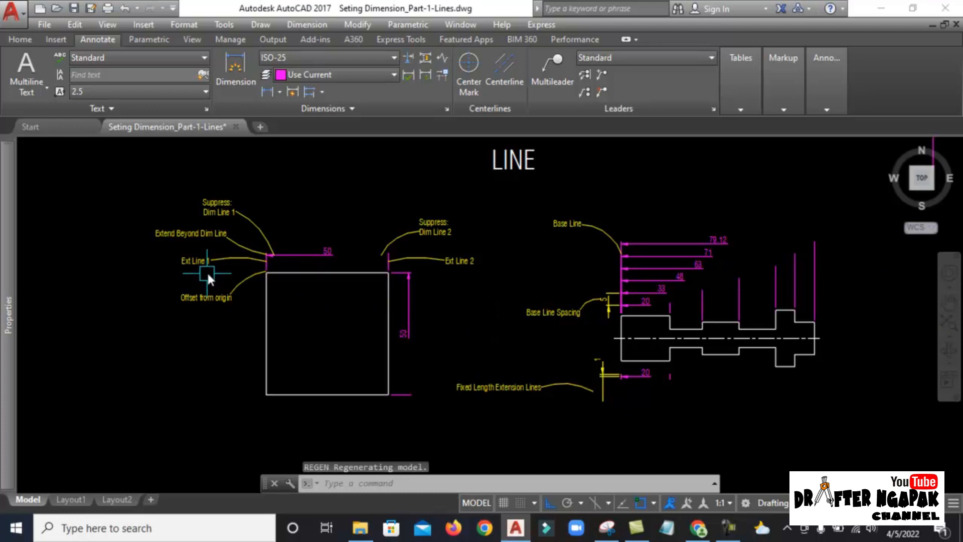
pyautogui.scroll(2, 288, 266)
pyautogui.scroll(2, 401, 269)
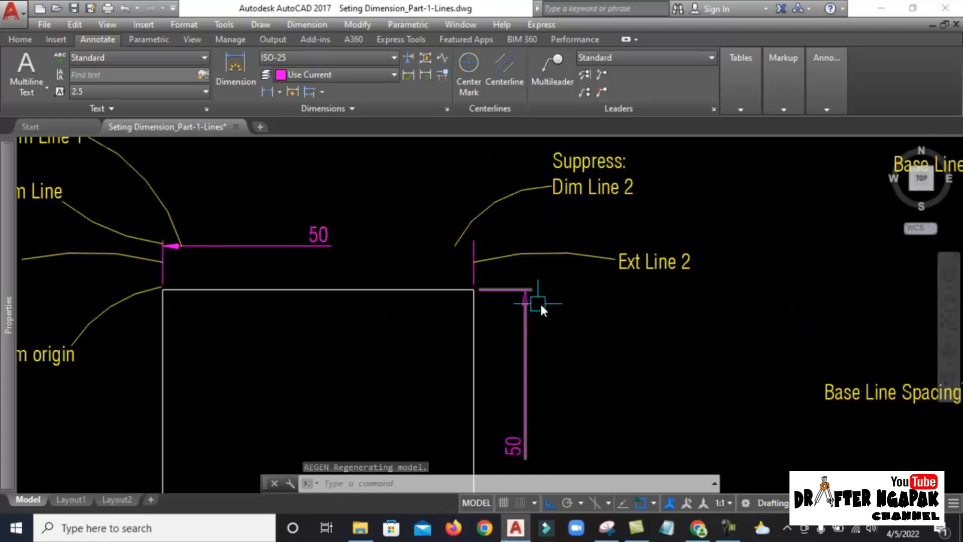
pyautogui.scroll(-2, 525, 284)
pyautogui.moveTo(577, 348)
pyautogui.mouseDown(button='middle')
pyautogui.moveTo(562, 336)
pyautogui.moveTo(448, 322)
pyautogui.mouseUp(button='middle')
pyautogui.moveTo(302, 293); pyautogui.dragTo(357, 329, button='middle')
pyautogui.scroll(2, 211, 243)
pyautogui.scroll(1, 245, 270)
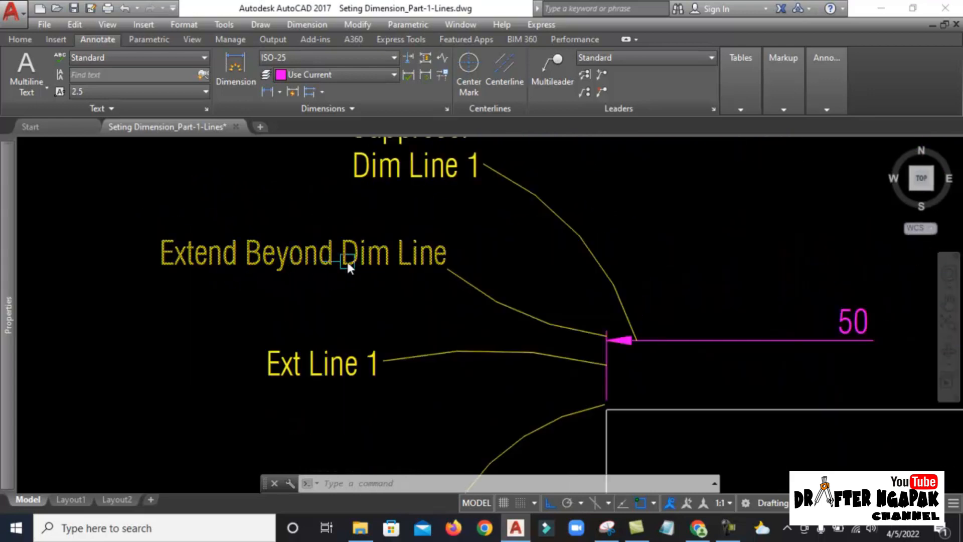
pyautogui.scroll(-2, 336, 243)
pyautogui.scroll(10, 506, 301)
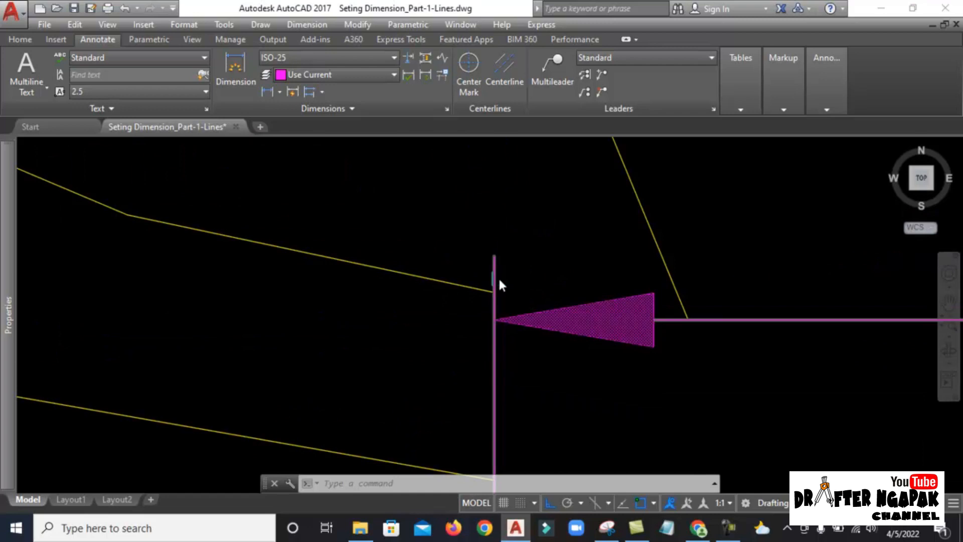
pyautogui.scroll(2, 507, 282)
pyautogui.write('re')
pyautogui.press('Return')
pyautogui.scroll(-4, 482, 258)
pyautogui.scroll(-2, 480, 263)
pyautogui.scroll(4, 507, 273)
pyautogui.scroll(-4, 537, 290)
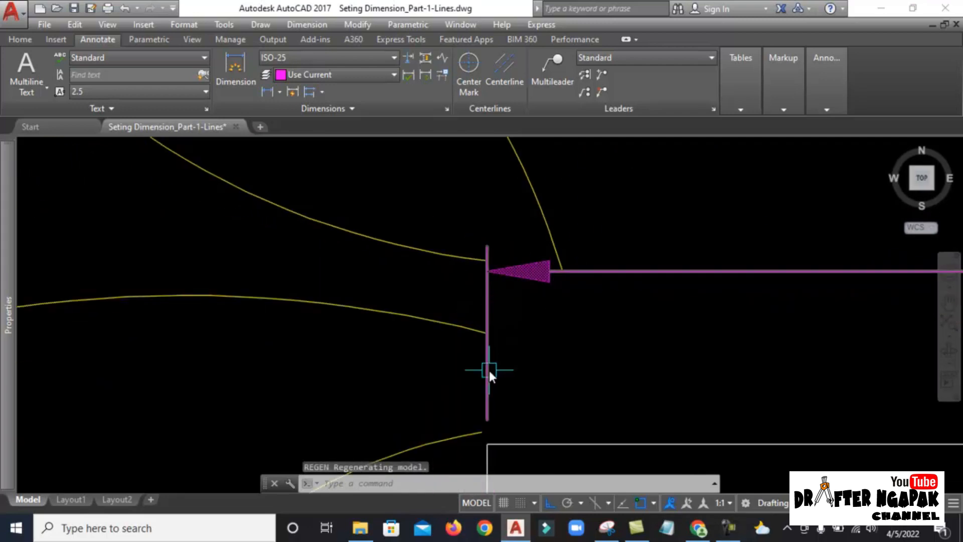
pyautogui.scroll(4, 496, 261)
pyautogui.scroll(-2, 412, 256)
pyautogui.moveTo(323, 236); pyautogui.dragTo(699, 360, button='middle')
pyautogui.scroll(-6, 654, 354)
pyautogui.scroll(2, 516, 301)
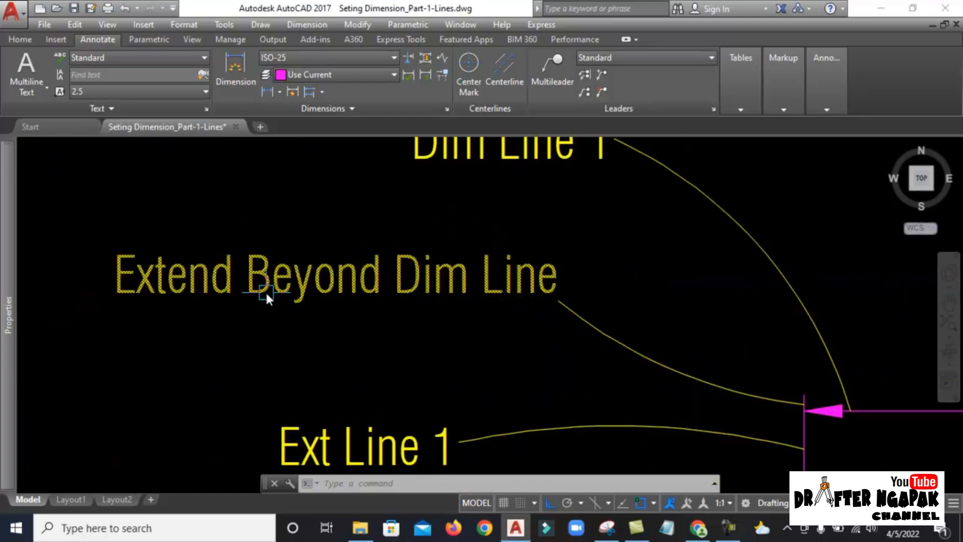
pyautogui.scroll(-4, 522, 285)
pyautogui.scroll(2, 691, 334)
pyautogui.moveTo(691, 333)
pyautogui.mouseDown(button='middle')
pyautogui.moveTo(432, 275)
pyautogui.moveTo(544, 276)
pyautogui.moveTo(531, 270)
pyautogui.mouseUp(button='middle')
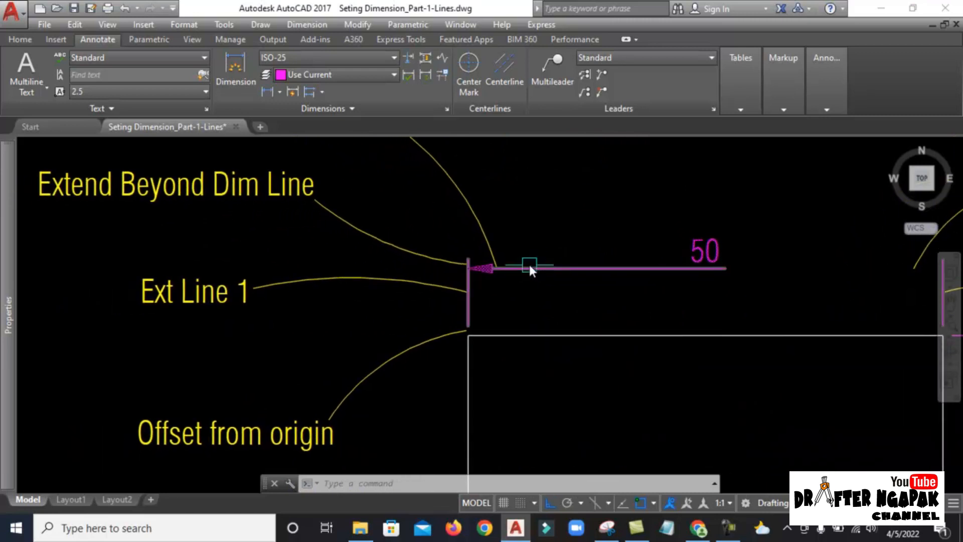
# Examine the gap between the extension line and the square's corner at the Offset from origin label
pyautogui.scroll(-2, 502, 261)
pyautogui.scroll(2, 318, 339)
pyautogui.moveTo(473, 338); pyautogui.dragTo(461, 386, button='middle')
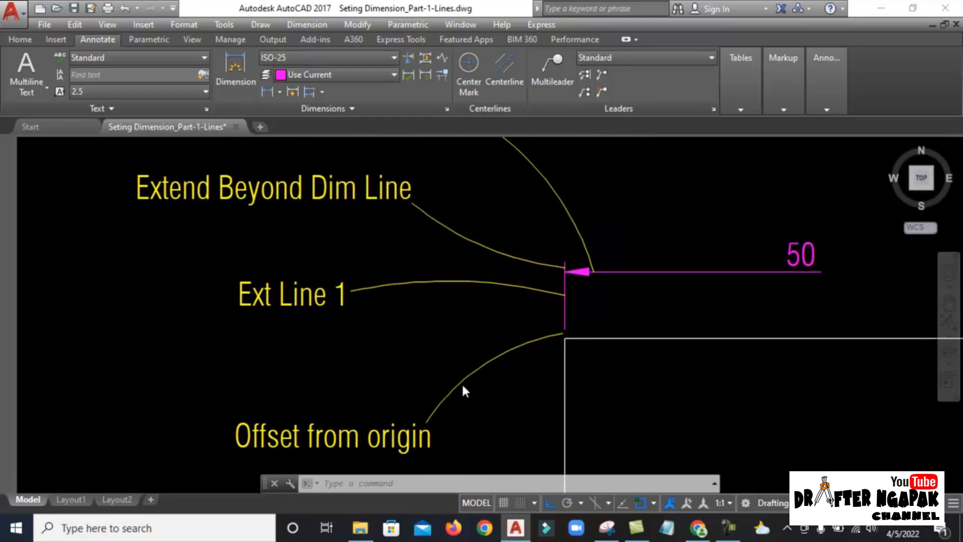
pyautogui.scroll(3, 572, 327)
pyautogui.scroll(-2, 562, 306)
pyautogui.scroll(-2, 554, 306)
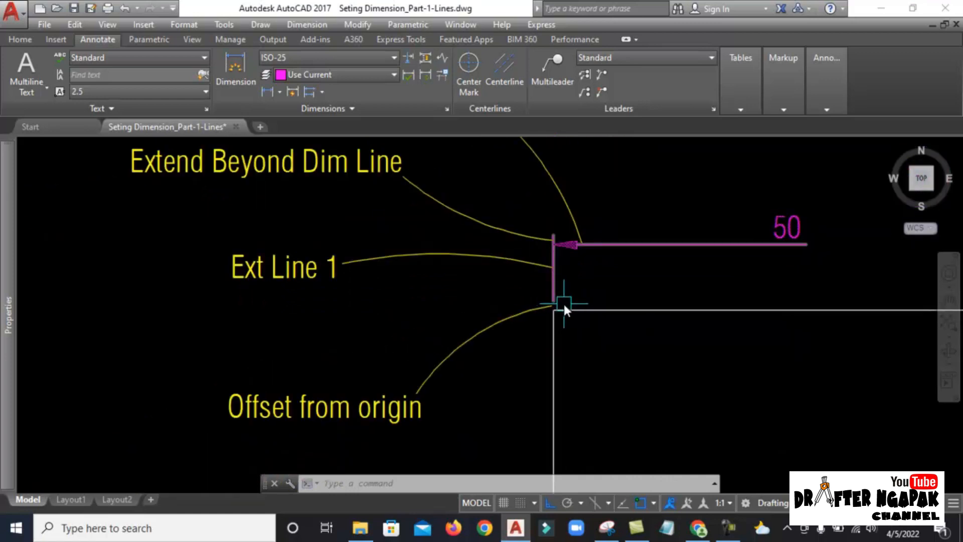
pyautogui.scroll(3, 566, 297)
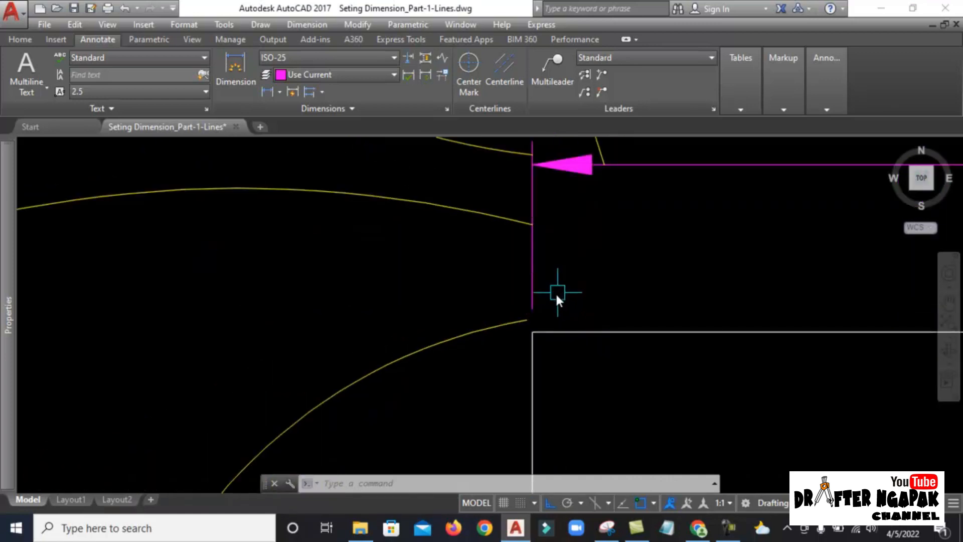
pyautogui.moveTo(590, 276)
pyautogui.mouseDown(button='middle')
pyautogui.moveTo(531, 286)
pyautogui.moveTo(523, 274)
pyautogui.mouseUp(button='middle')
pyautogui.scroll(-2, 516, 266)
pyautogui.scroll(2, 496, 271)
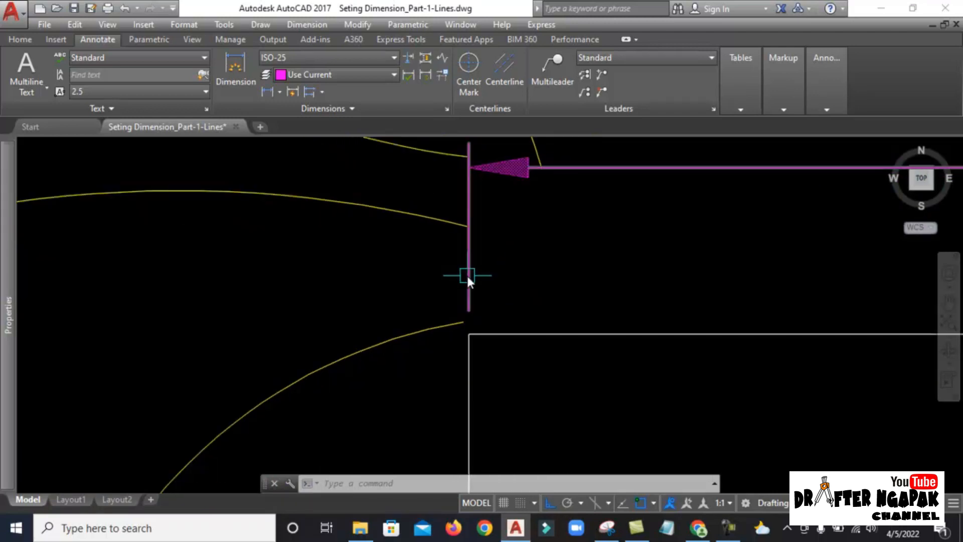
# Try stretching the first extension line origin of the square's horizontal 50 dimension downward, and undo the grip edit
pyautogui.click(472, 308)
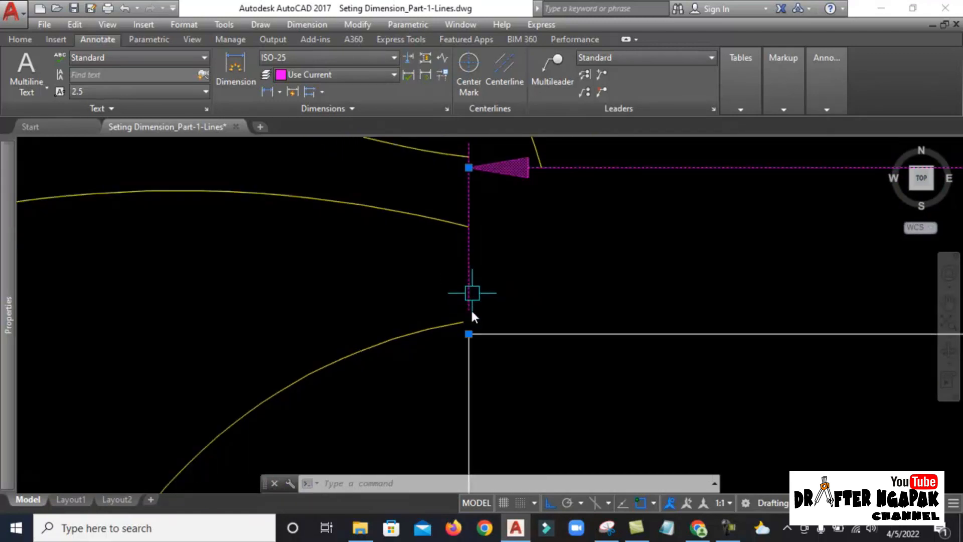
pyautogui.click(468, 335)
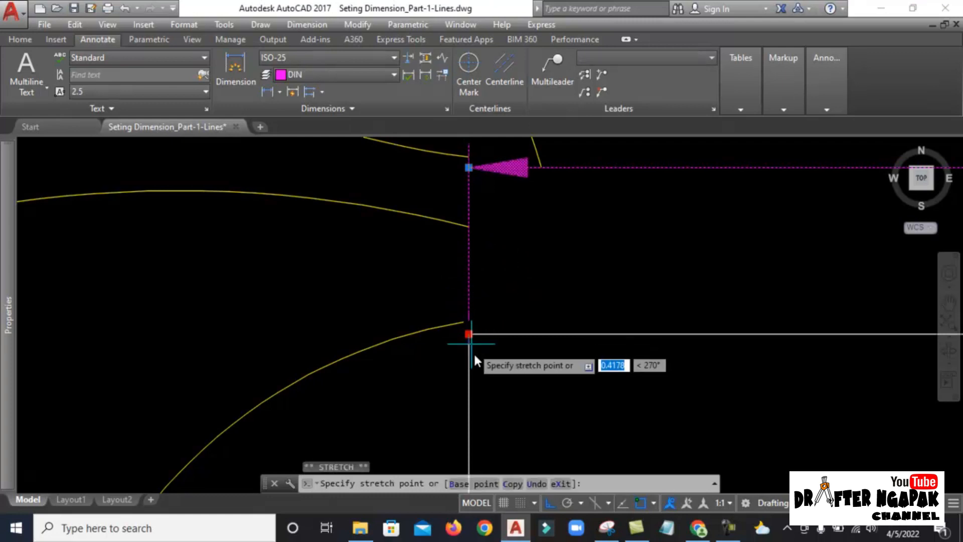
pyautogui.press('Escape')
pyautogui.scroll(2, 490, 358)
pyautogui.press('Escape')
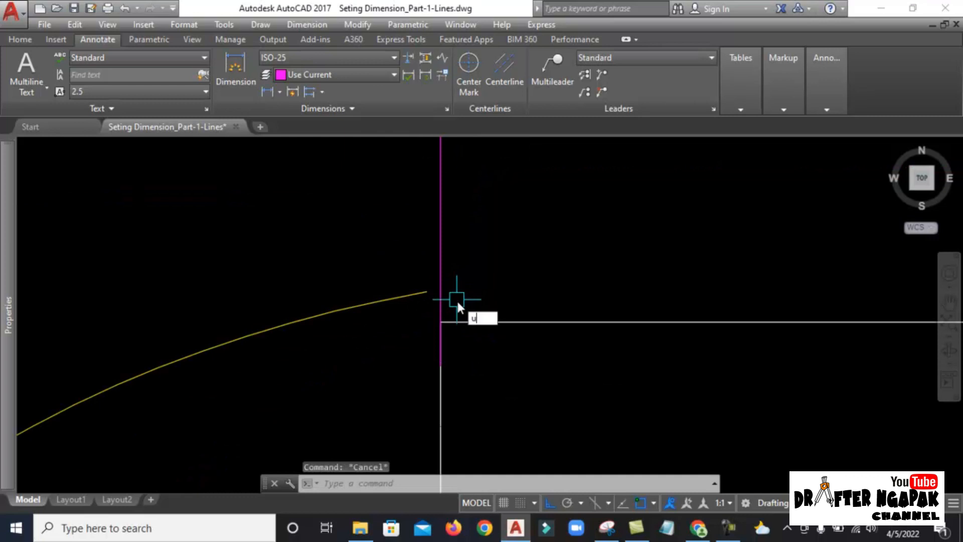
pyautogui.scroll(-2, 476, 302)
pyautogui.scroll(-6, 502, 301)
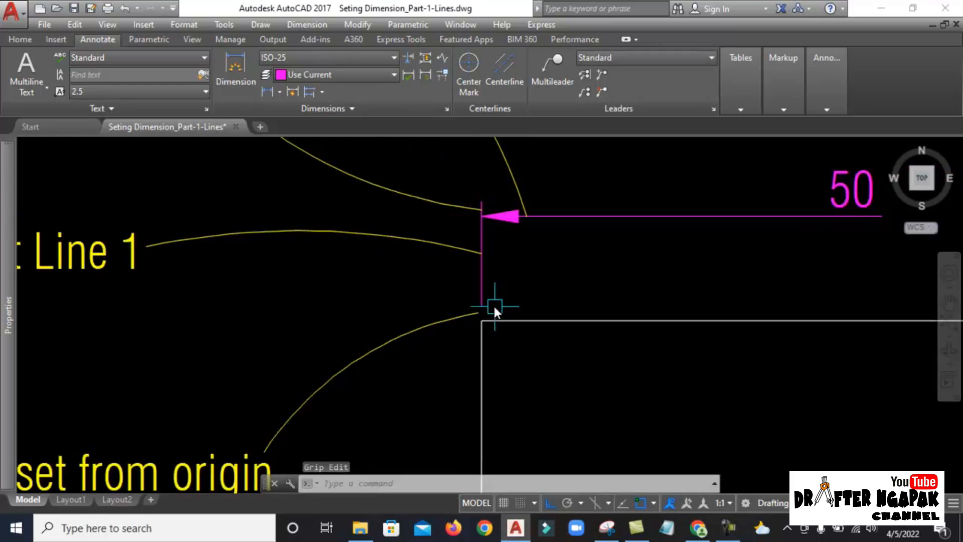
# Turn off Dim line 2 suppression in the ISO-25 style and close the Dimension Style Manager
pyautogui.moveTo(504, 307)
pyautogui.mouseDown(button='middle')
pyautogui.moveTo(433, 331)
pyautogui.moveTo(443, 325)
pyautogui.moveTo(435, 318)
pyautogui.mouseUp(button='middle')
pyautogui.scroll(2, 466, 358)
pyautogui.scroll(-2, 465, 347)
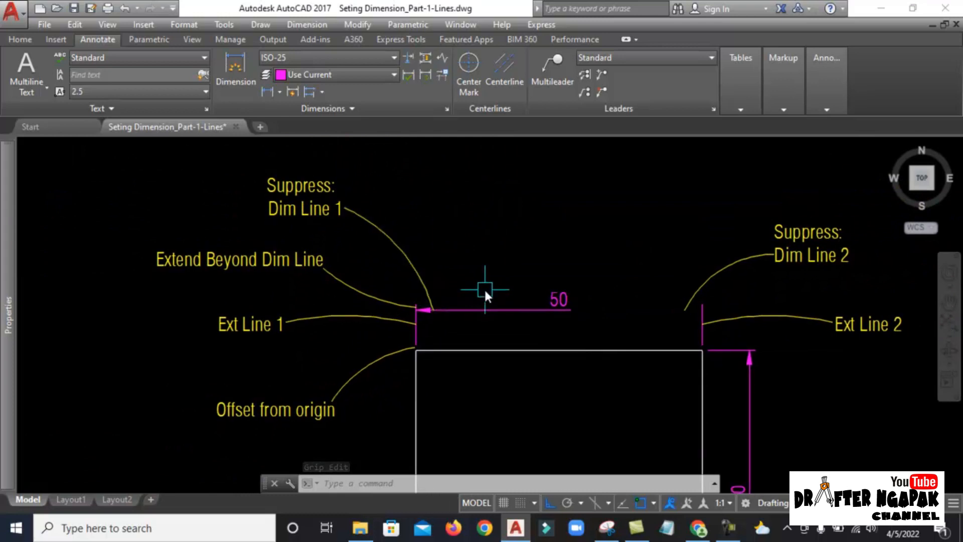
pyautogui.write('d')
pyautogui.press('Return')
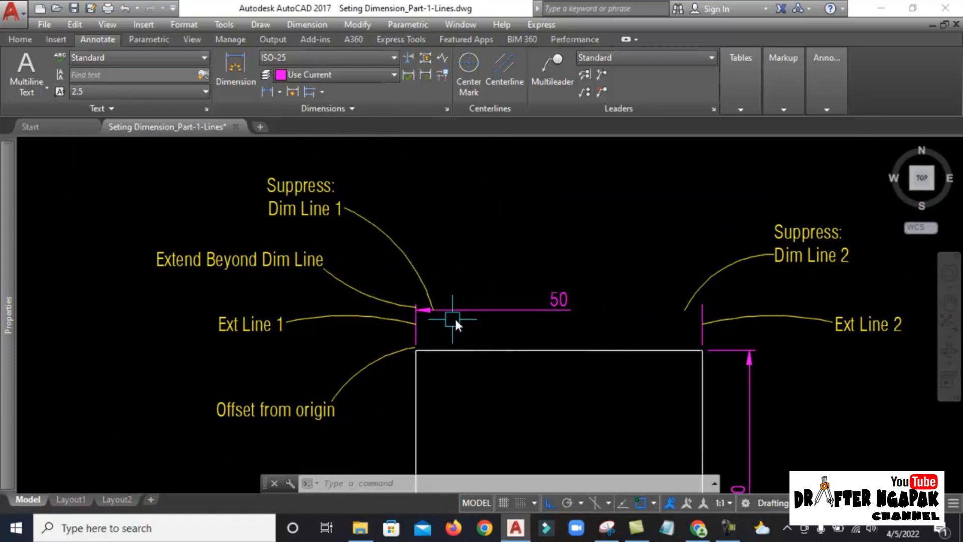
pyautogui.click(629, 234)
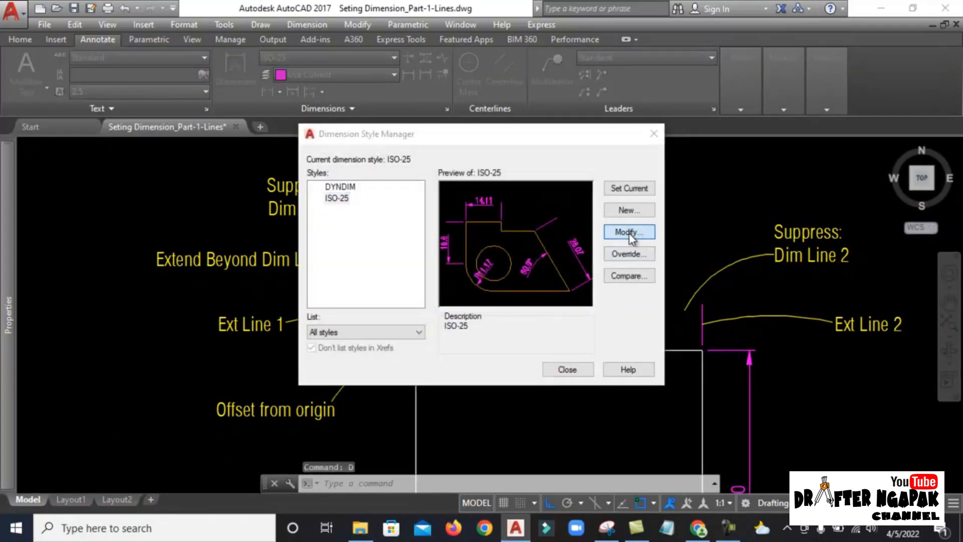
pyautogui.click(600, 235)
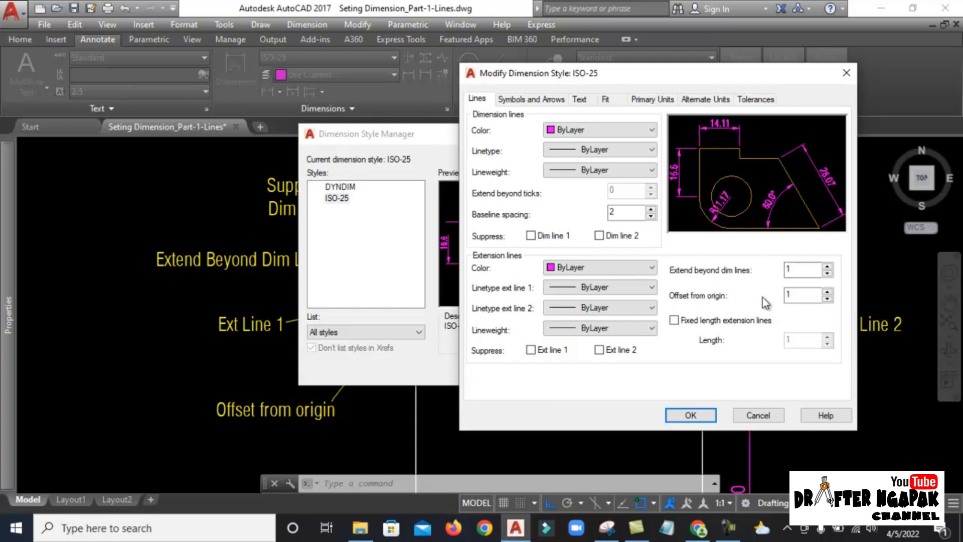
pyautogui.click(691, 415)
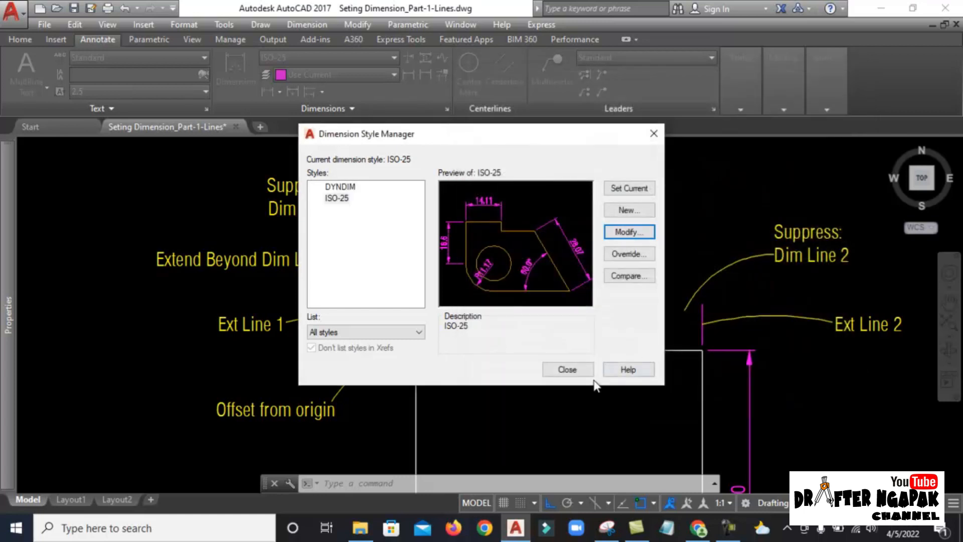
pyautogui.click(567, 369)
pyautogui.press('Escape')
# Measure with a linear dimension how far Ext Line 1 extends beyond the dimension line, and discard the dimension
pyautogui.scroll(2, 326, 257)
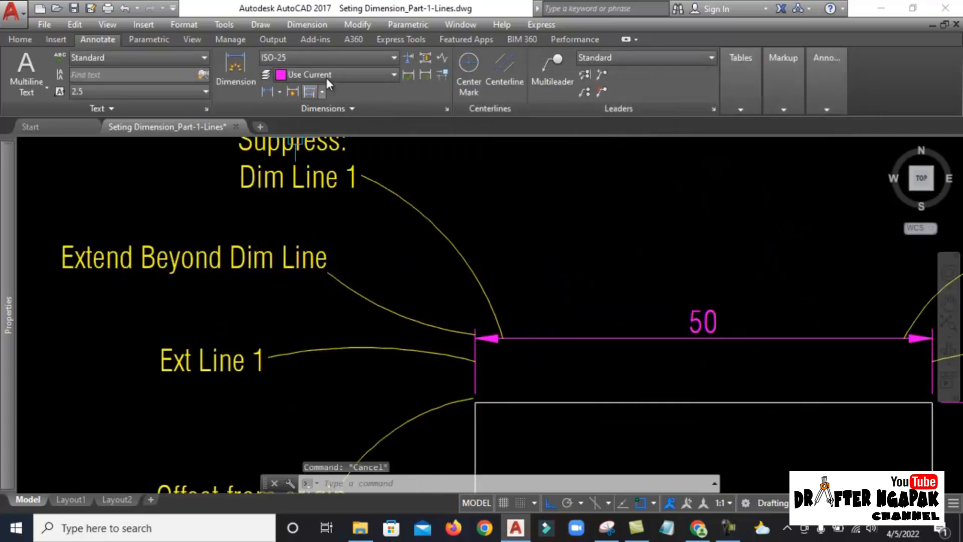
pyautogui.click(267, 91)
pyautogui.scroll(2, 100, 265)
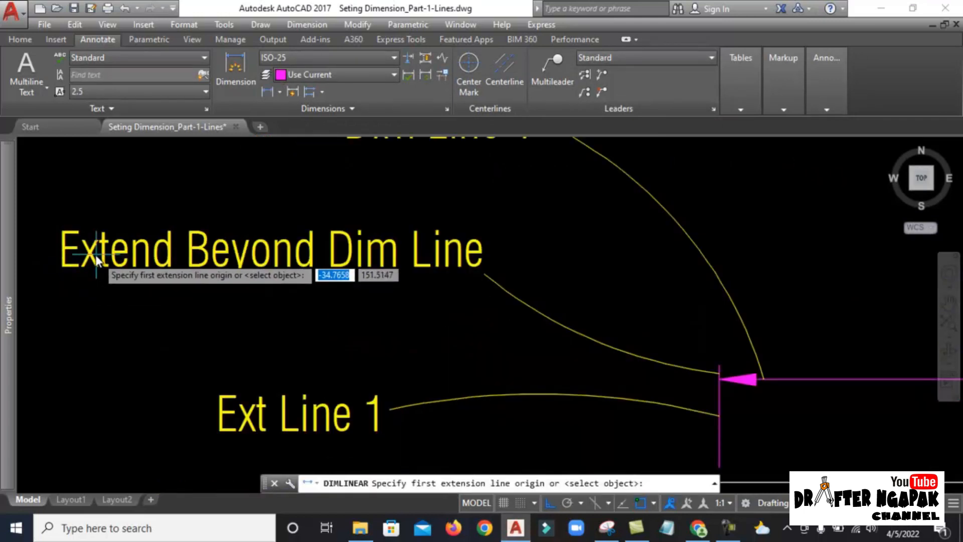
pyautogui.scroll(5, 762, 391)
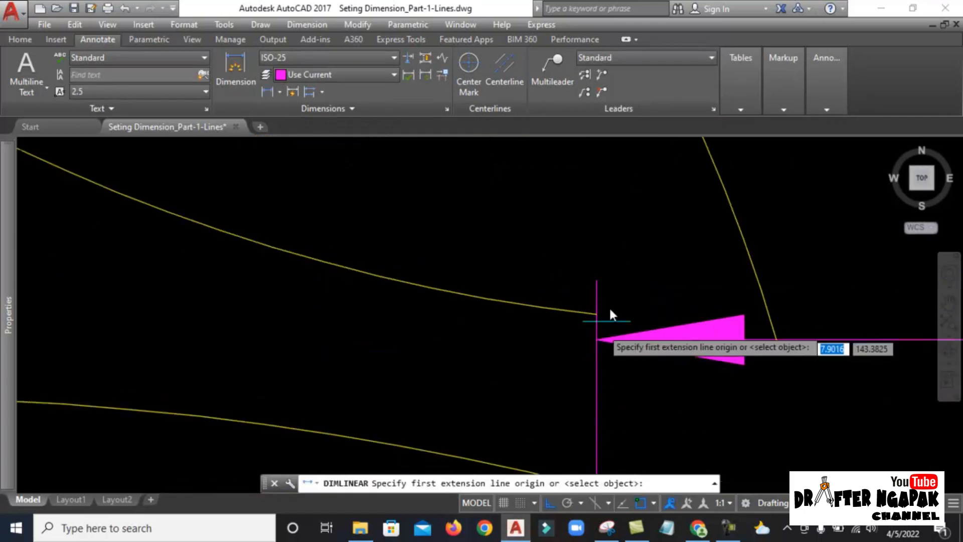
pyautogui.click(599, 281)
pyautogui.click(600, 339)
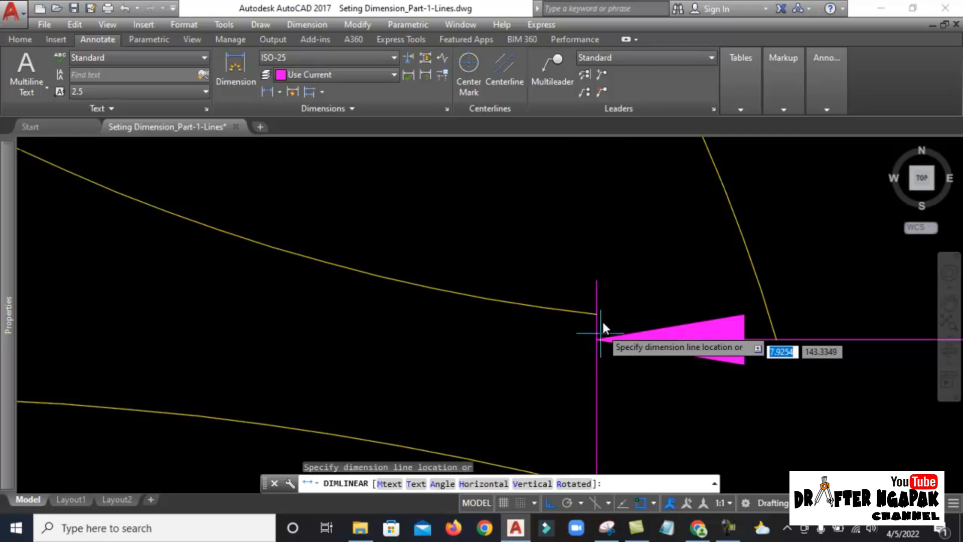
pyautogui.scroll(-5, 627, 306)
pyautogui.press('Escape')
# Measure with a linear dimension the gap between the square's corner and the start of Ext Line 1, and discard the dimension
pyautogui.scroll(5, 640, 421)
pyautogui.press('space')
pyautogui.scroll(-5, 609, 364)
pyautogui.scroll(-5, 577, 290)
pyautogui.scroll(4, 544, 352)
pyautogui.moveTo(577, 290); pyautogui.dragTo(558, 353, button='middle')
pyautogui.scroll(2, 507, 384)
pyautogui.moveTo(507, 382); pyautogui.dragTo(523, 353, button='middle')
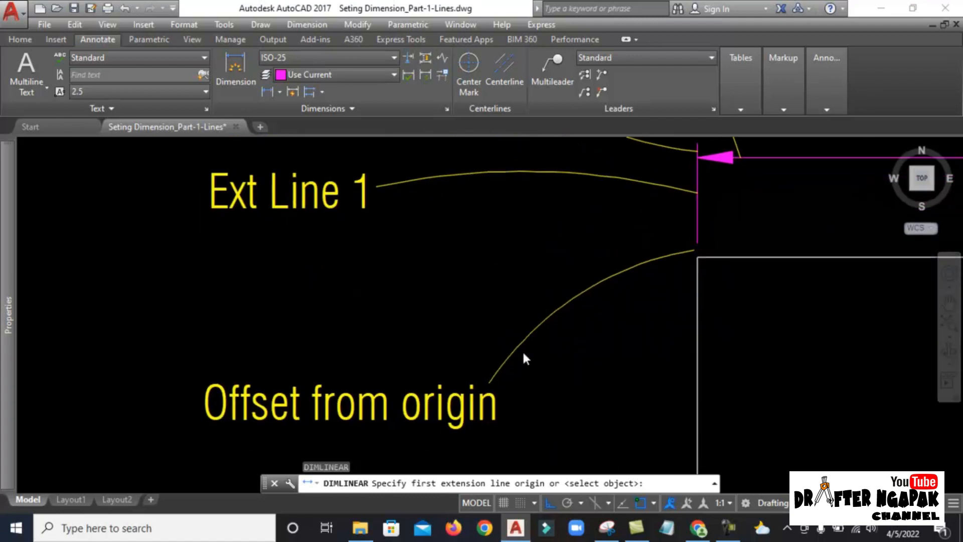
pyautogui.click(700, 251)
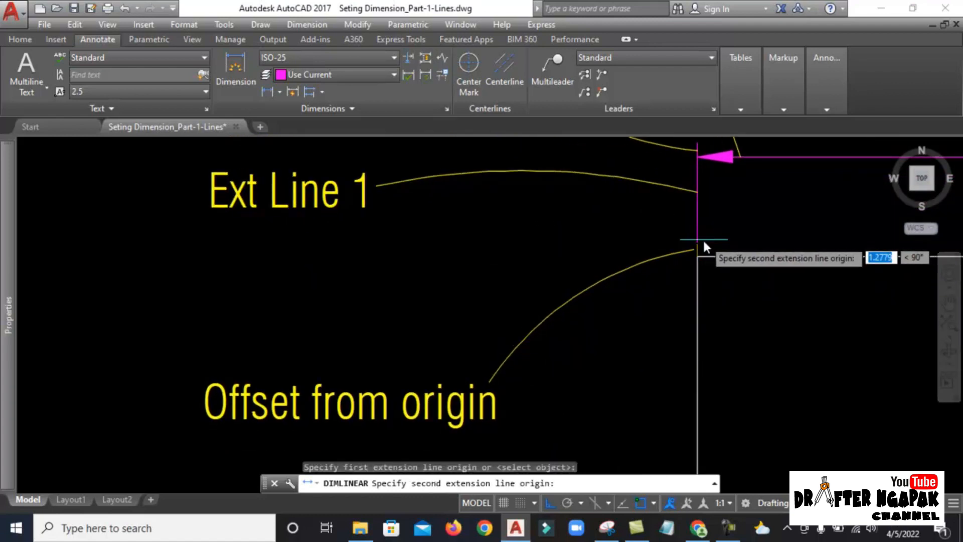
pyautogui.scroll(5, 703, 243)
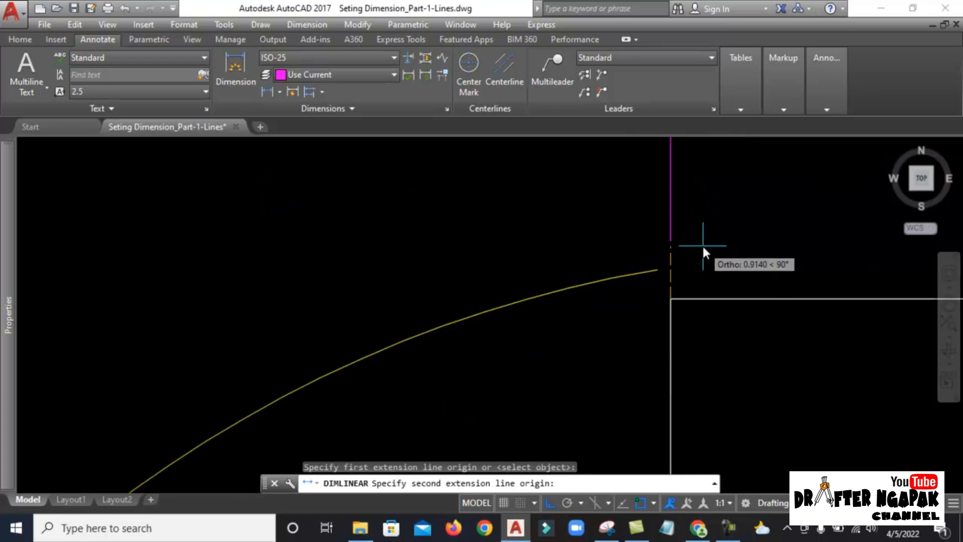
pyautogui.click(675, 238)
pyautogui.scroll(-5, 604, 264)
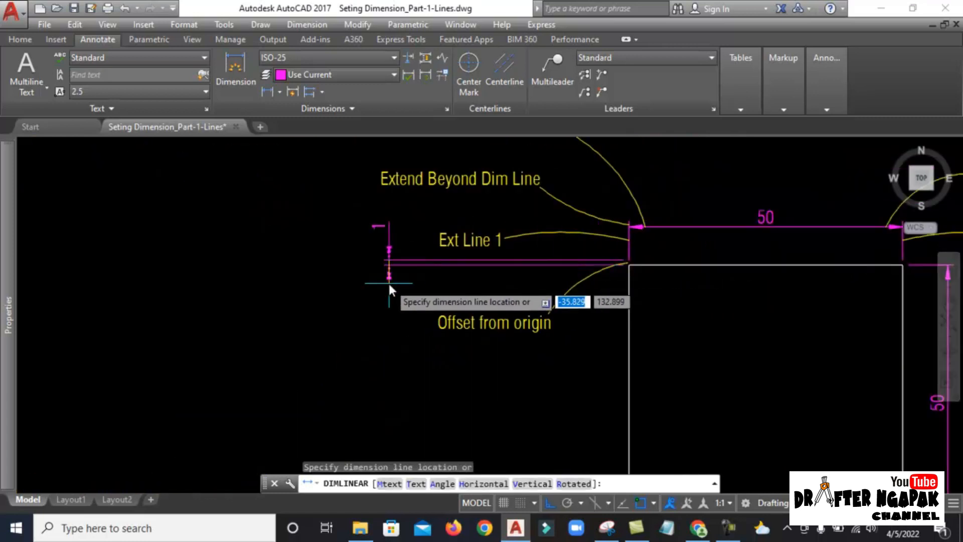
pyautogui.scroll(-3, 398, 307)
pyautogui.press('Escape')
pyautogui.scroll(3, 652, 223)
pyautogui.moveTo(632, 256); pyautogui.dragTo(512, 273, button='middle')
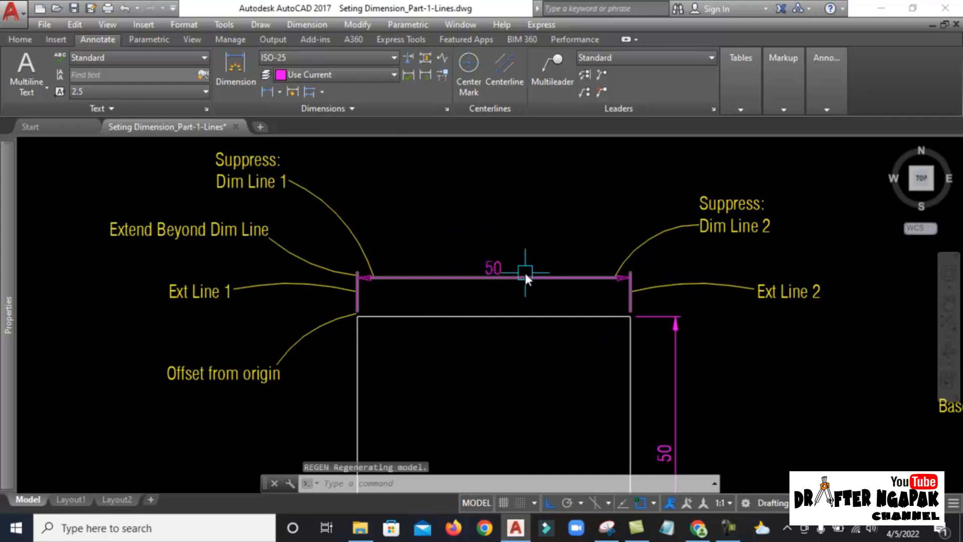
# Examine the extension beyond the dimension line and the origin offset at Ext Line 1 of the square's horizontal 50 dimension
pyautogui.scroll(-5, 525, 270)
pyautogui.scroll(3, 393, 316)
pyautogui.moveTo(419, 316)
pyautogui.mouseDown(button='middle')
pyautogui.moveTo(274, 304)
pyautogui.moveTo(236, 314)
pyautogui.mouseUp(button='middle')
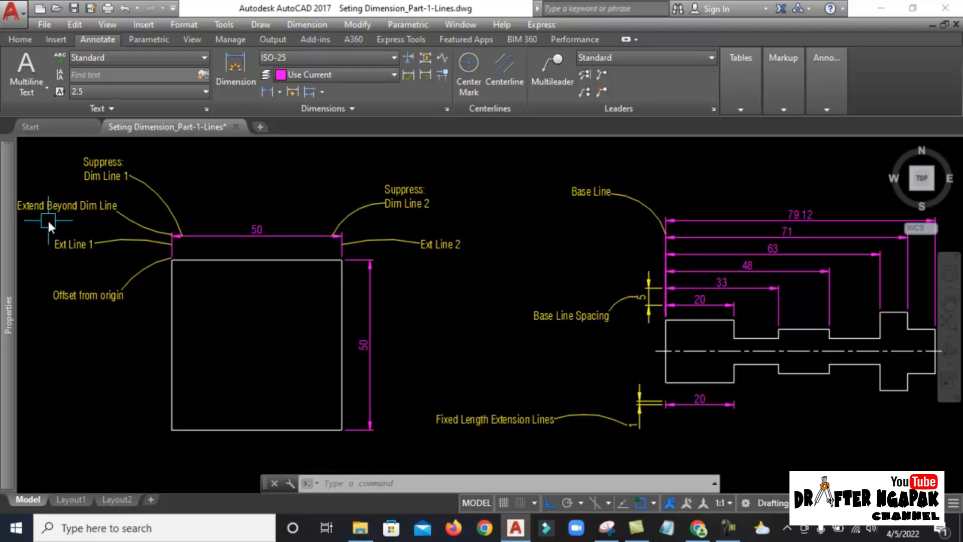
pyautogui.scroll(10, 171, 236)
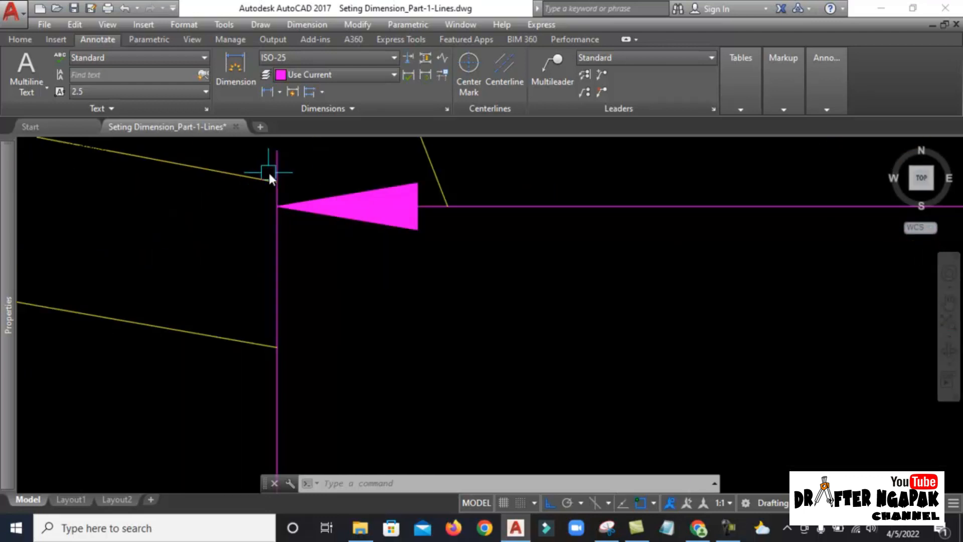
pyautogui.scroll(-8, 343, 243)
pyautogui.scroll(-3, 242, 232)
pyautogui.scroll(3, 146, 258)
pyautogui.scroll(-3, 145, 259)
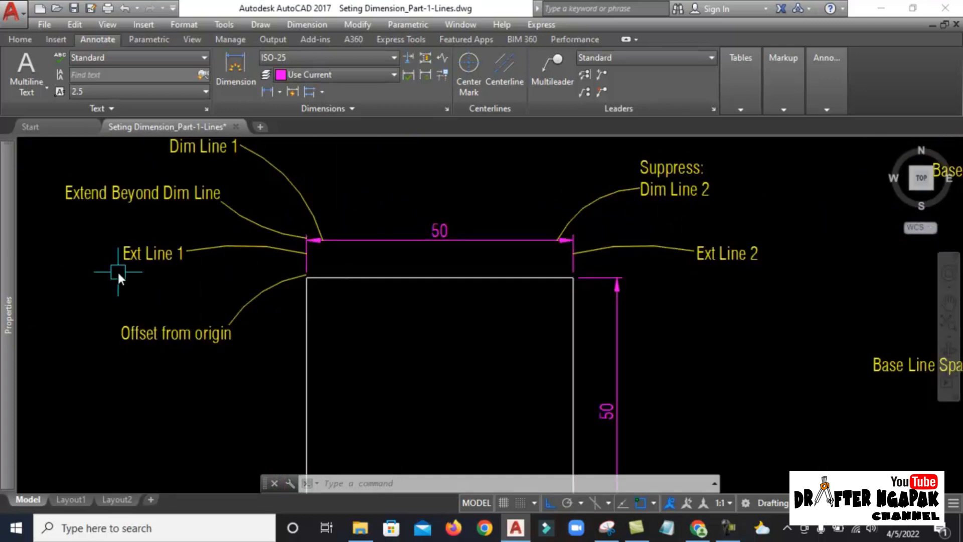
pyautogui.scroll(2, 168, 259)
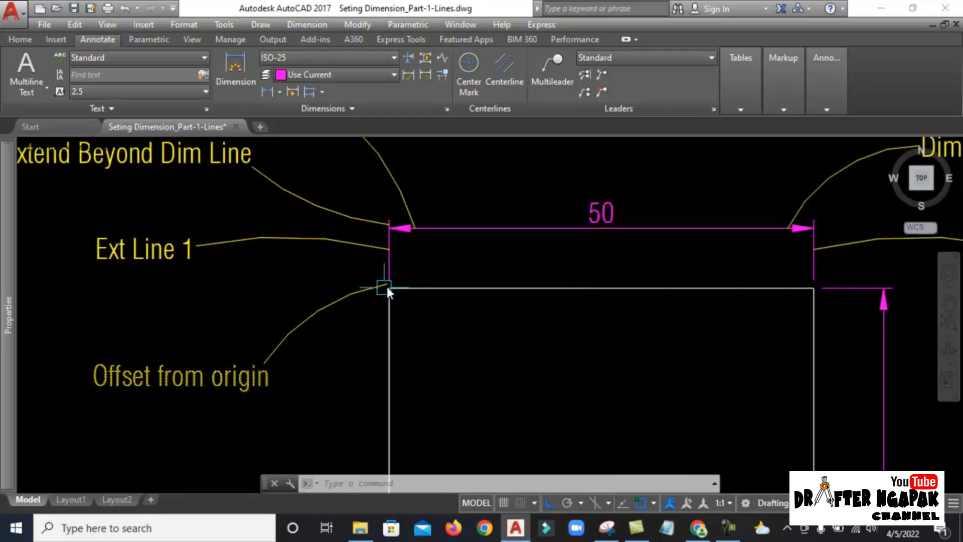
pyautogui.scroll(5, 378, 291)
pyautogui.scroll(-5, 352, 257)
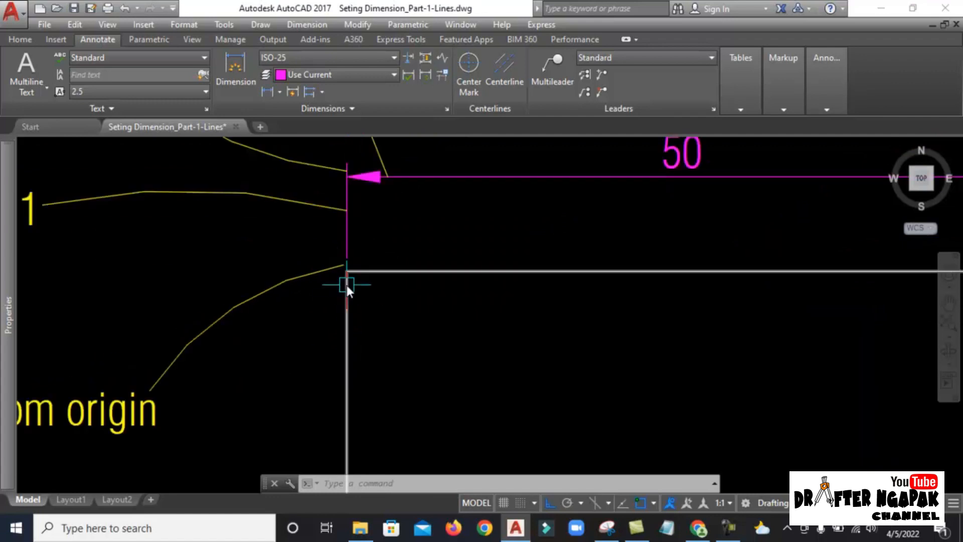
# Examine the baseline dimensions above the stepped shaft and the spacing between the 20 and 33 dimension lines
pyautogui.moveTo(354, 265); pyautogui.dragTo(213, 259, button='middle')
pyautogui.moveTo(642, 268)
pyautogui.mouseDown(button='middle')
pyautogui.moveTo(505, 269)
pyautogui.moveTo(454, 252)
pyautogui.moveTo(513, 250)
pyautogui.mouseUp(button='middle')
pyautogui.scroll(2, 462, 250)
pyautogui.scroll(-2, 513, 248)
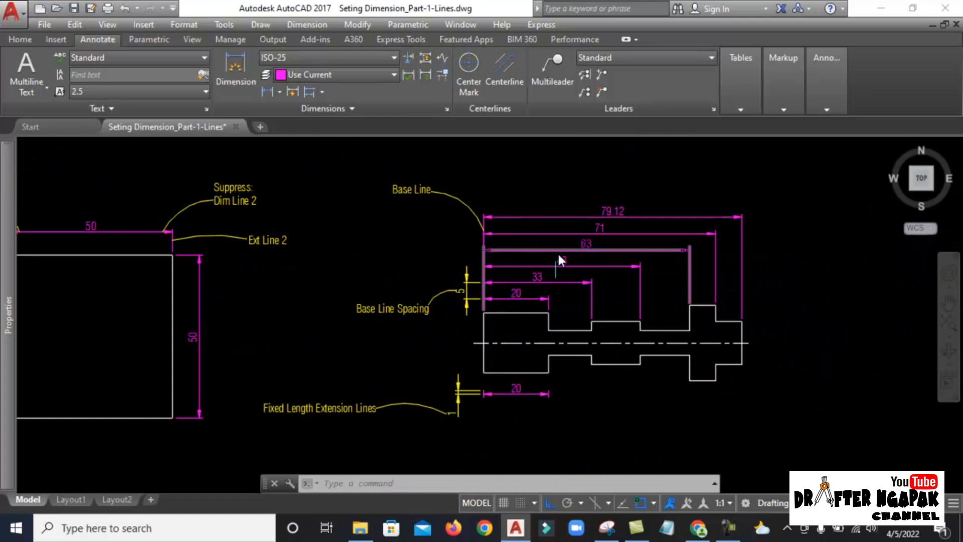
pyautogui.scroll(2, 645, 227)
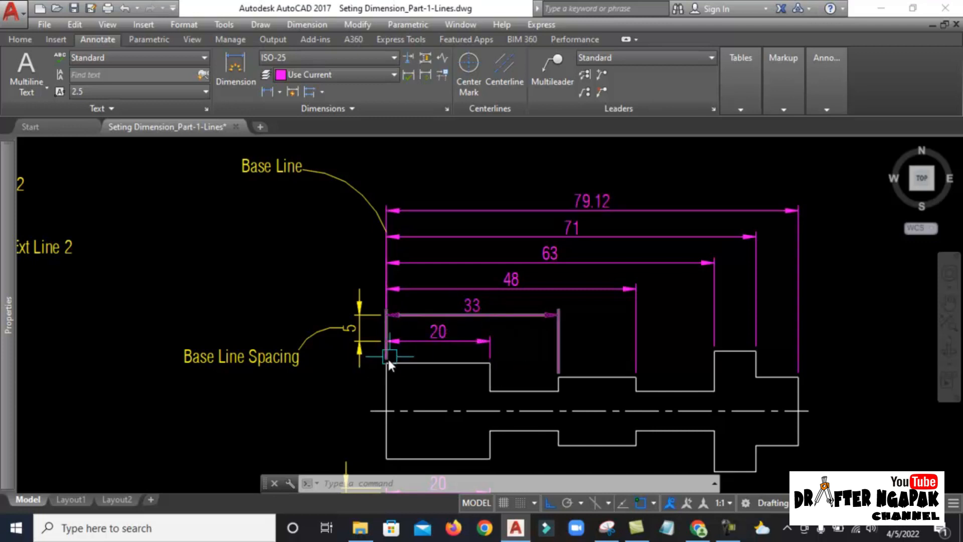
pyautogui.moveTo(385, 242); pyautogui.dragTo(473, 248, button='middle')
pyautogui.scroll(4, 301, 390)
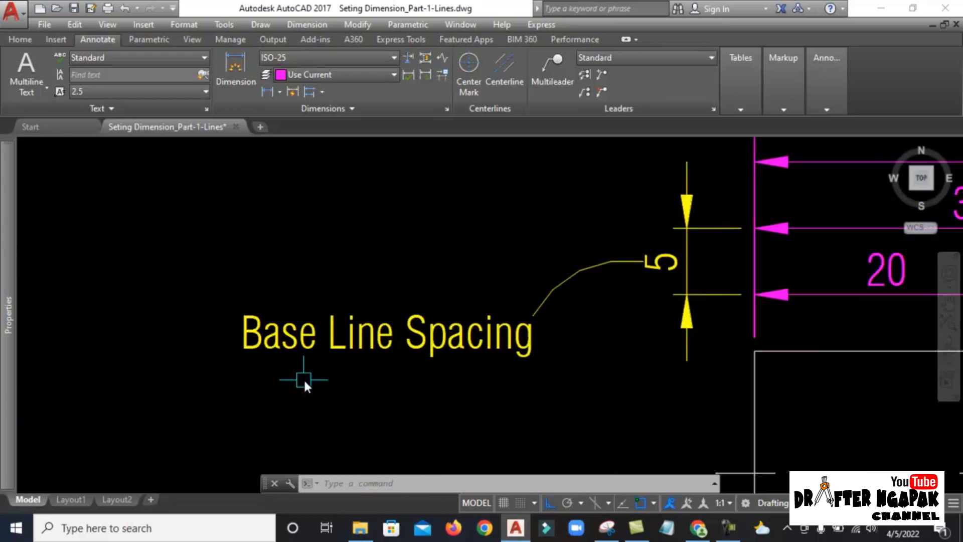
pyautogui.scroll(-3, 557, 366)
pyautogui.scroll(3, 571, 336)
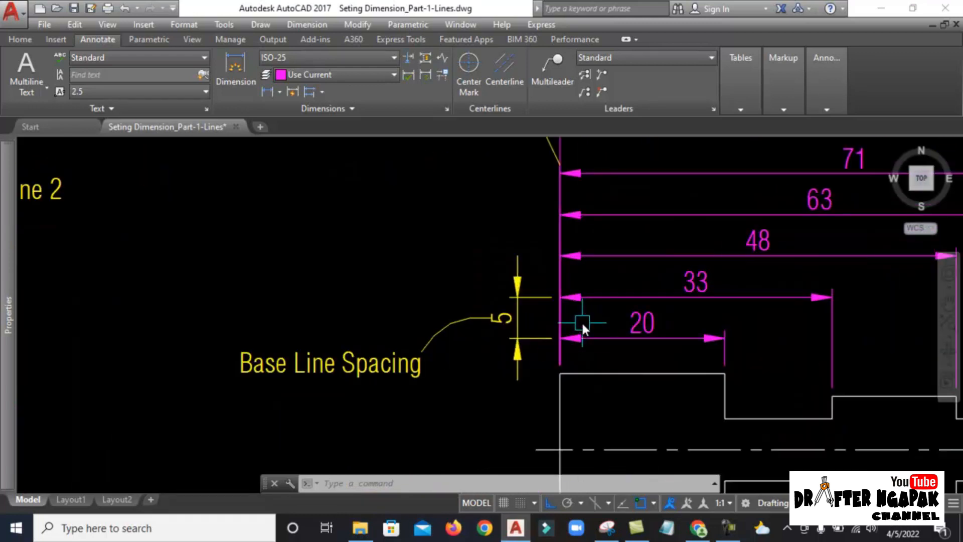
pyautogui.scroll(-2, 582, 284)
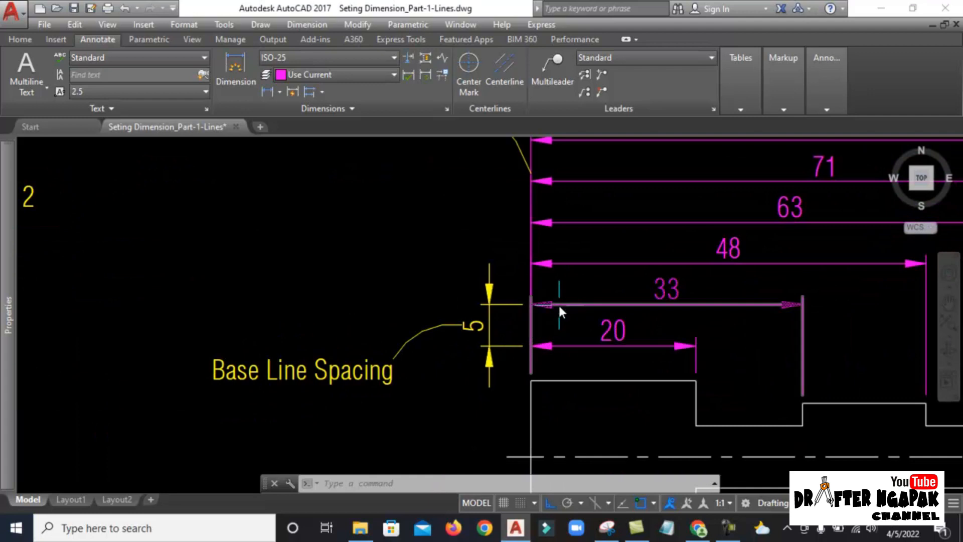
pyautogui.scroll(-3, 552, 301)
pyautogui.scroll(1, 548, 321)
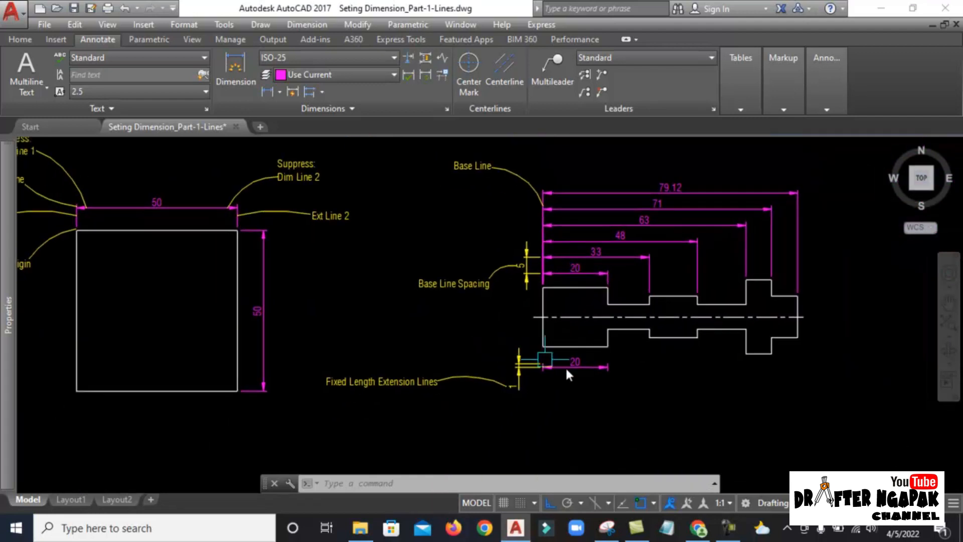
# Switch to Snipping Tool, circle the Fixed length extension lines option in red on the captured dialog, and return to AutoCAD
pyautogui.click(607, 527)
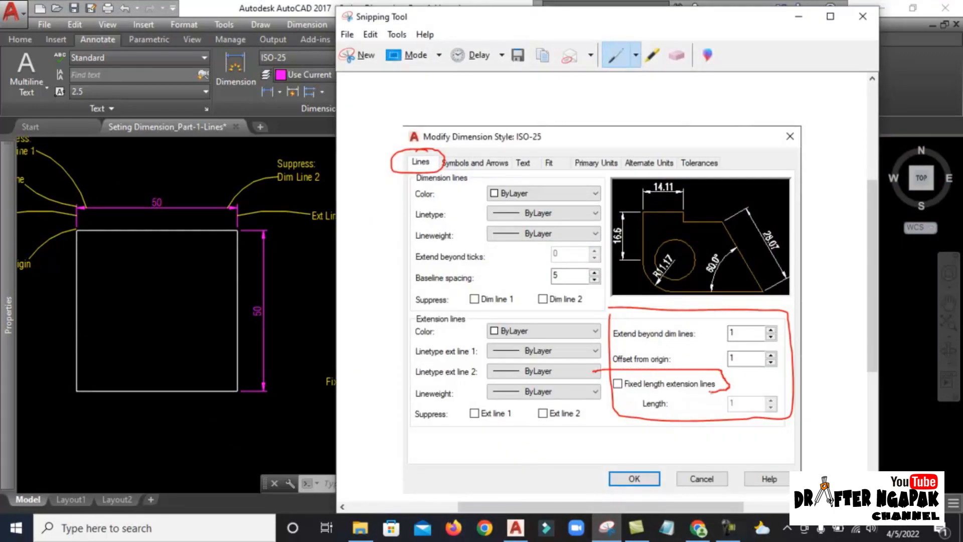
pyautogui.moveTo(595, 371); pyautogui.dragTo(636, 396)
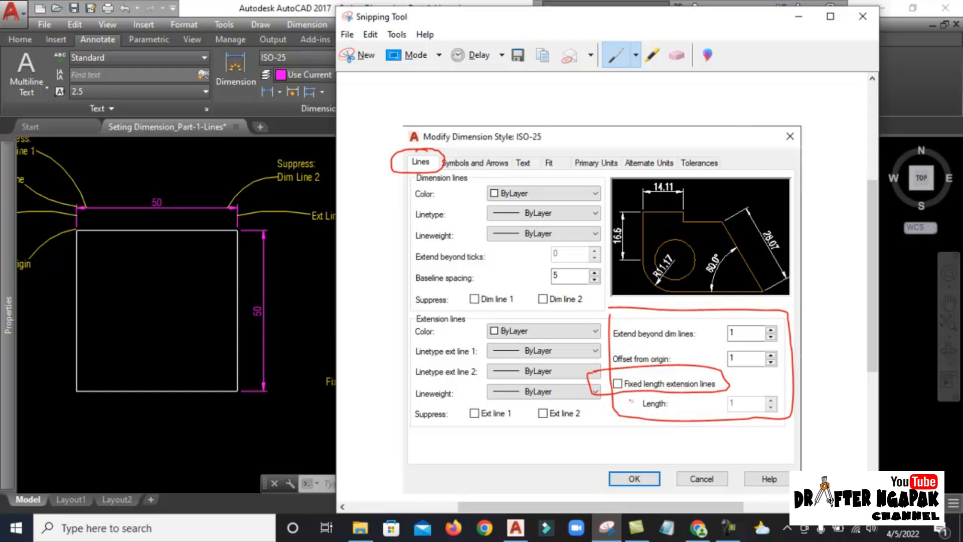
pyautogui.click(806, 23)
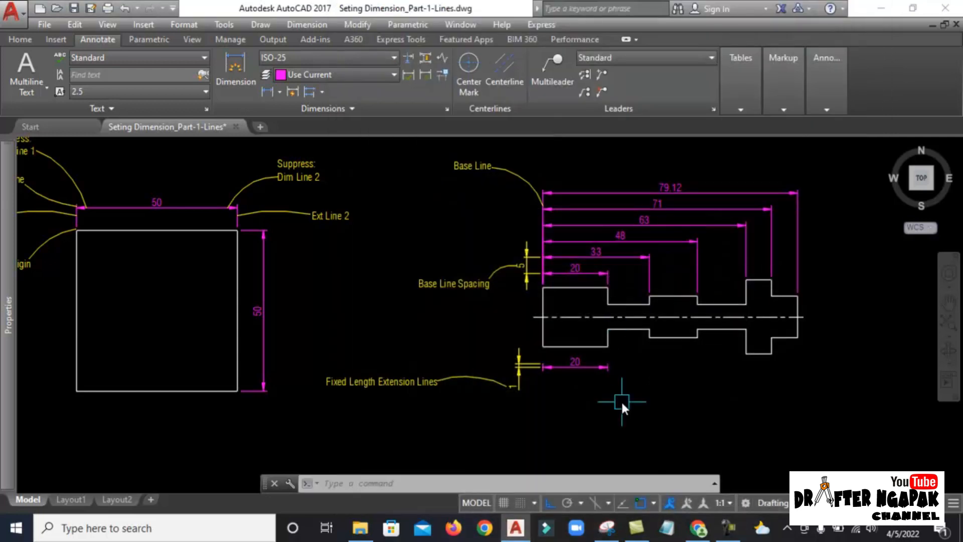
# Review the Fixed length extension lines option in the ISO-25 style, close the Dimension Style Manager and inspect the shaft's dimensions
pyautogui.write('d')
pyautogui.press('Return')
pyautogui.click(627, 232)
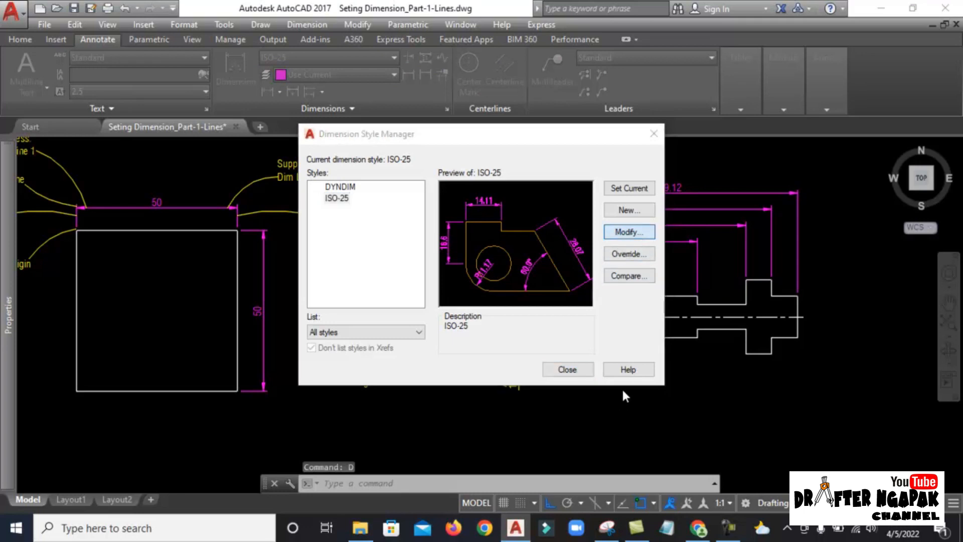
pyautogui.click(675, 321)
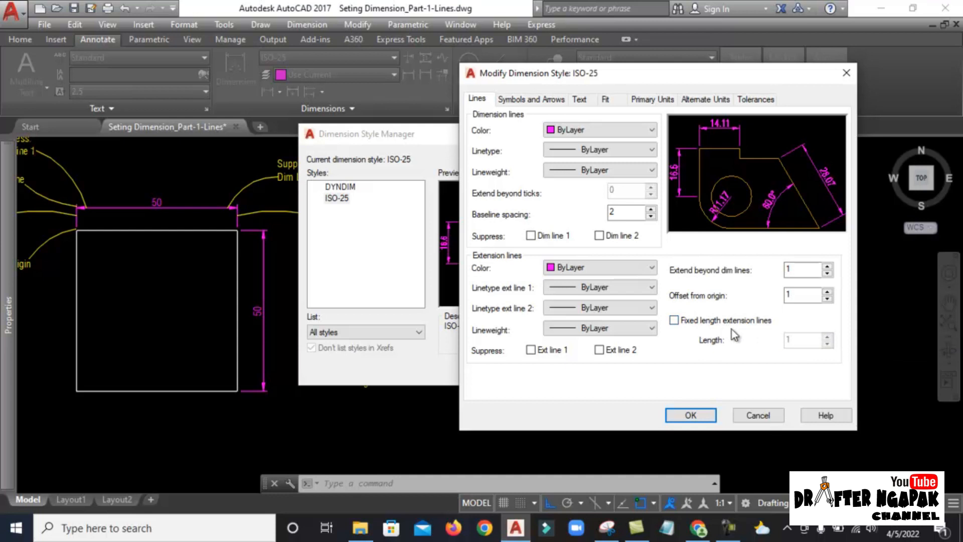
pyautogui.click(691, 420)
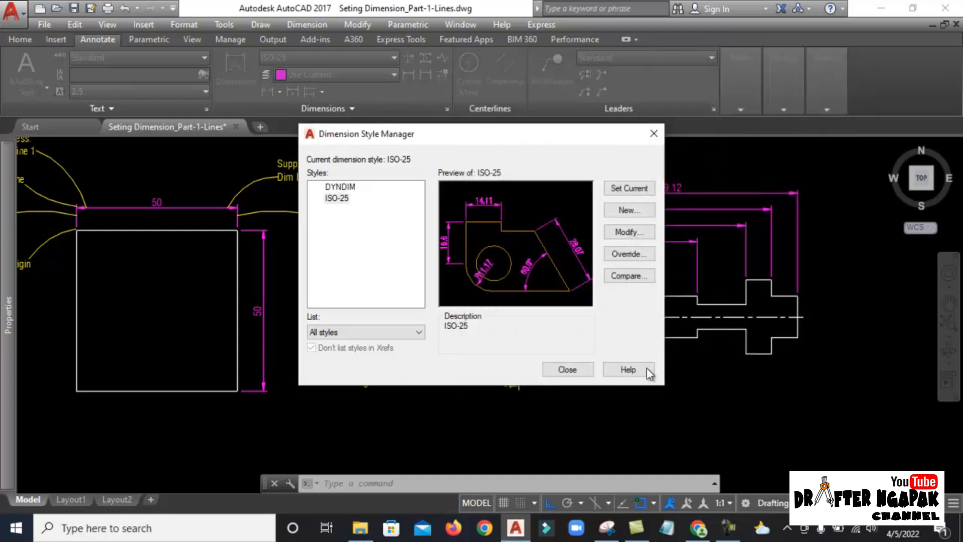
pyautogui.click(569, 371)
pyautogui.scroll(-3, 440, 264)
pyautogui.scroll(5, 494, 341)
pyautogui.scroll(-3, 484, 341)
pyautogui.moveTo(438, 235); pyautogui.dragTo(450, 270, button='middle')
pyautogui.scroll(3, 481, 241)
# Reopen the ISO-25 line settings to check the length field for fixed length extension lines, and close the Dimension Style Manager
pyautogui.write('d')
pyautogui.press('Return')
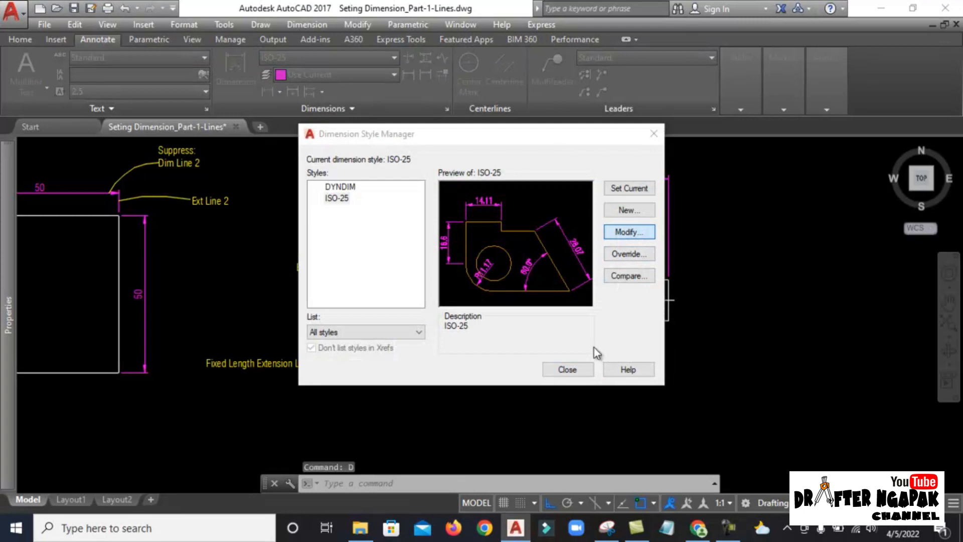
pyautogui.click(629, 232)
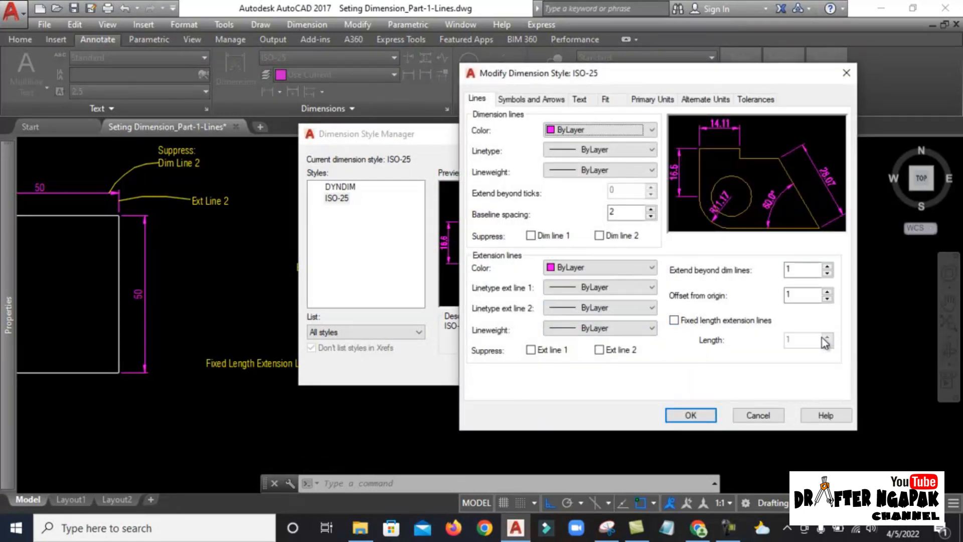
pyautogui.click(690, 414)
pyautogui.click(568, 372)
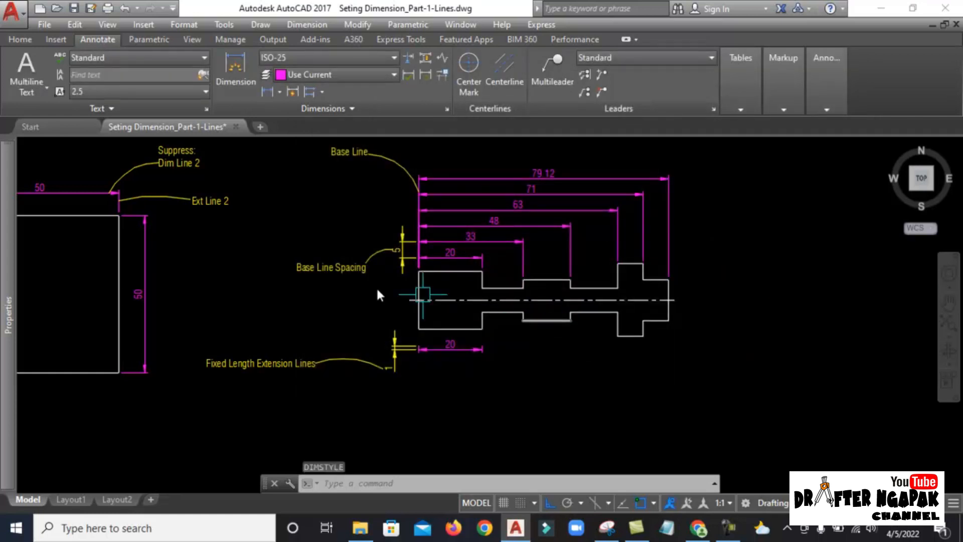
# Place a horizontal linear dimension about 44.5 units long between two free points in the empty area below the stepped shaft
pyautogui.scroll(-5, 375, 287)
pyautogui.scroll(5, 401, 394)
pyautogui.moveTo(401, 370); pyautogui.dragTo(404, 328, button='middle')
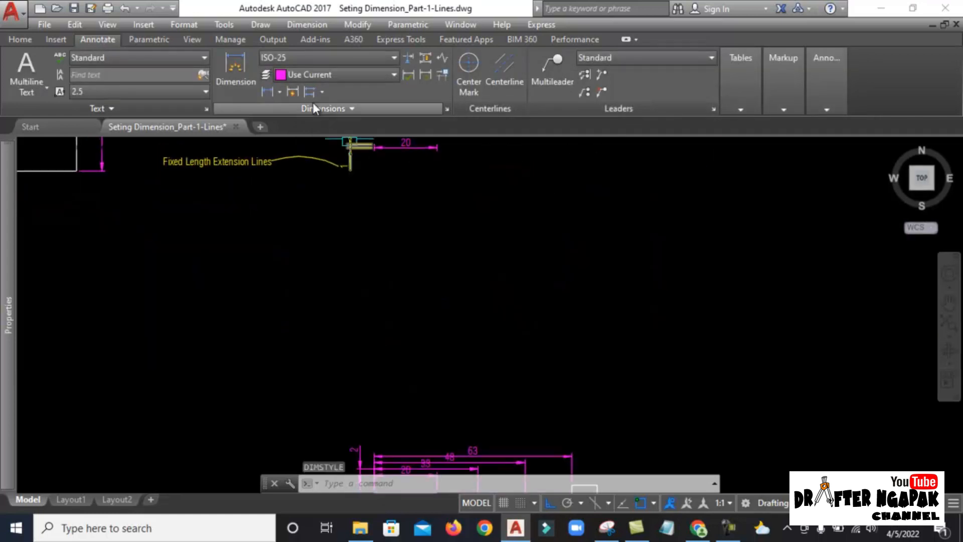
pyautogui.click(271, 92)
pyautogui.click(342, 274)
pyautogui.click(481, 281)
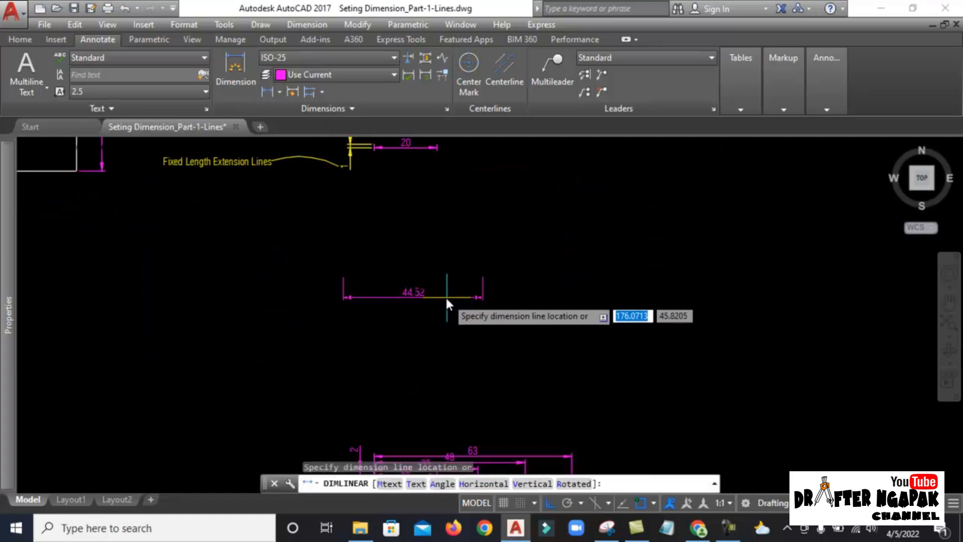
pyautogui.moveTo(441, 203)
pyautogui.mouseDown(button='middle')
pyautogui.moveTo(604, 346)
pyautogui.moveTo(603, 337)
pyautogui.mouseUp(button='middle')
pyautogui.moveTo(563, 360); pyautogui.dragTo(552, 264, button='middle')
pyautogui.scroll(2, 549, 281)
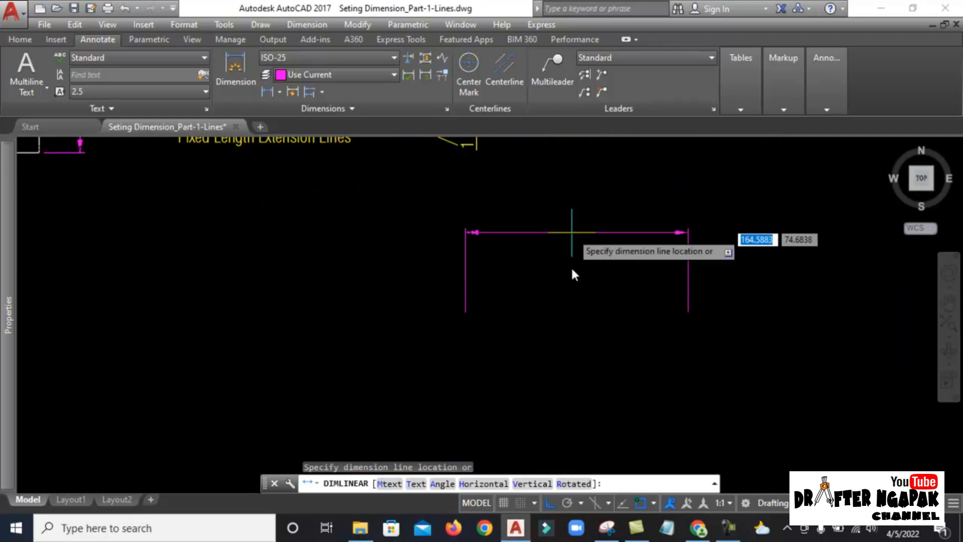
pyautogui.scroll(-2, 584, 199)
pyautogui.moveTo(555, 242); pyautogui.dragTo(543, 185, button='middle')
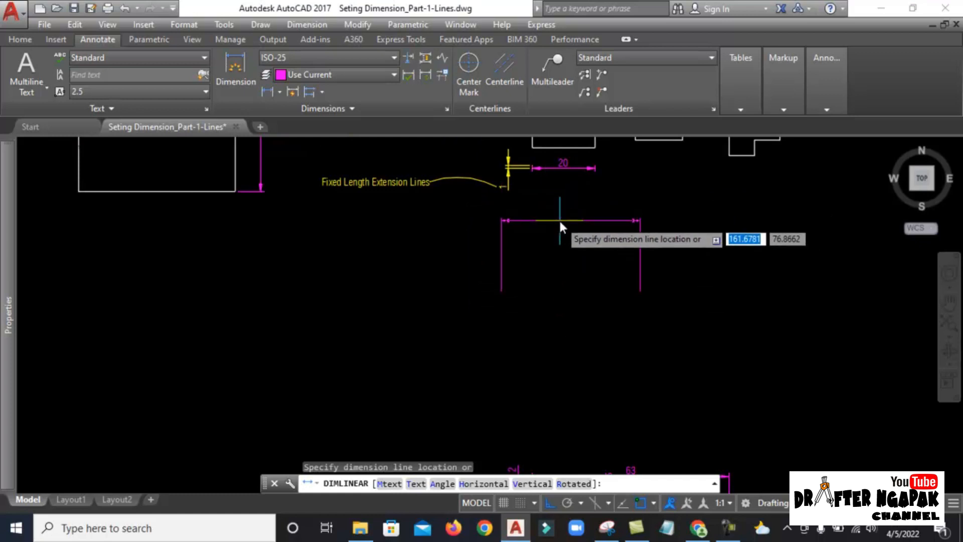
pyautogui.moveTo(552, 267); pyautogui.dragTo(511, 289, button='middle')
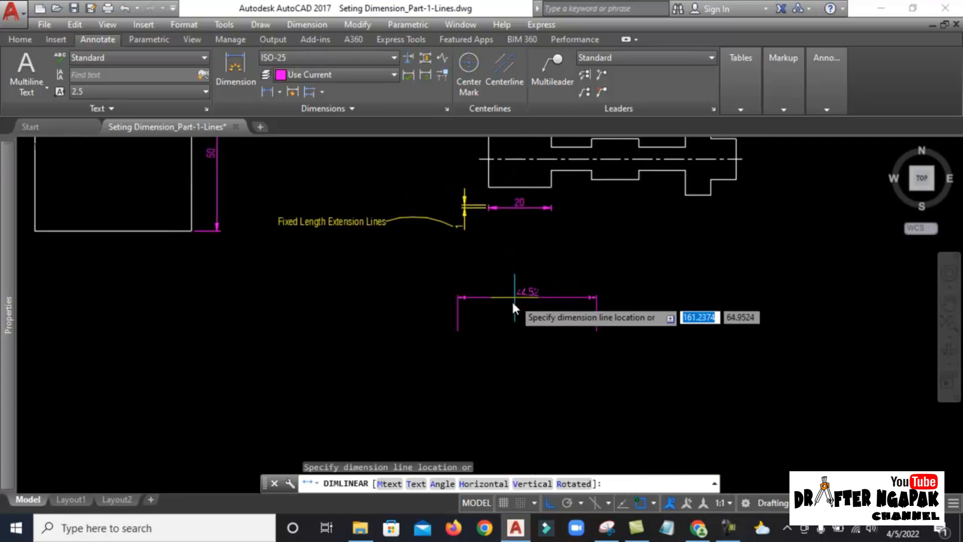
pyautogui.scroll(3, 515, 281)
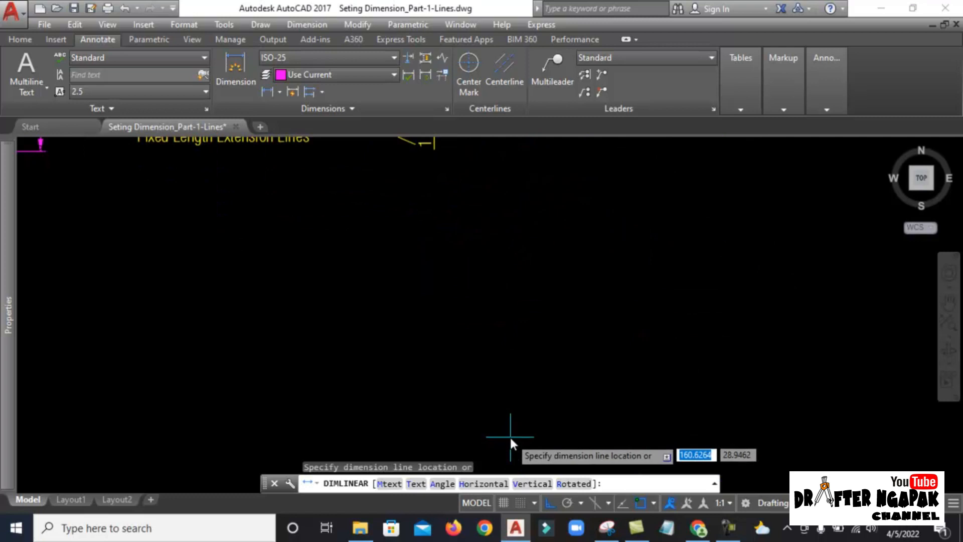
pyautogui.moveTo(532, 238); pyautogui.dragTo(518, 269, button='middle')
pyautogui.click(527, 289)
pyautogui.scroll(-4, 522, 293)
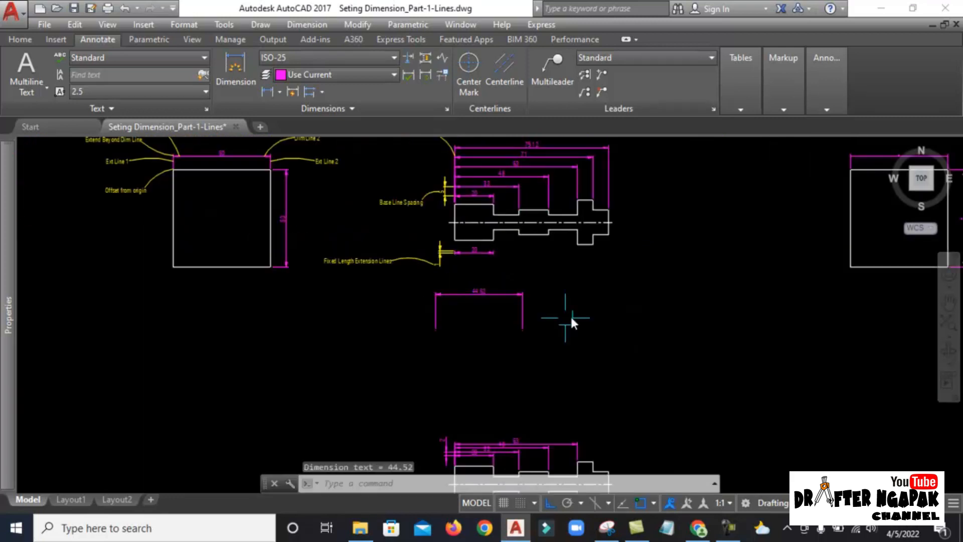
# Turn on Fixed length extension lines in the ISO-25 style and close the Dimension Style Manager
pyautogui.scroll(2, 485, 308)
pyautogui.write('d')
pyautogui.press('Return')
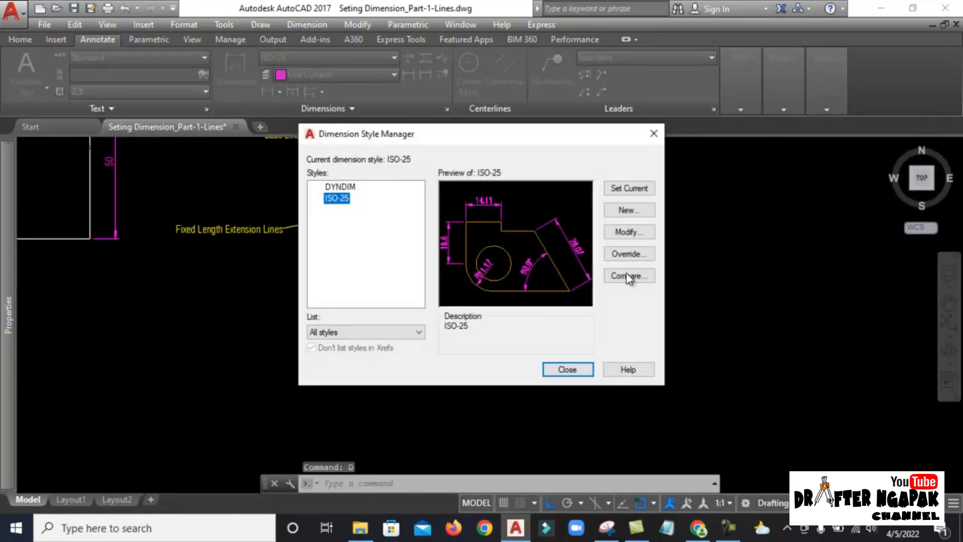
pyautogui.click(629, 231)
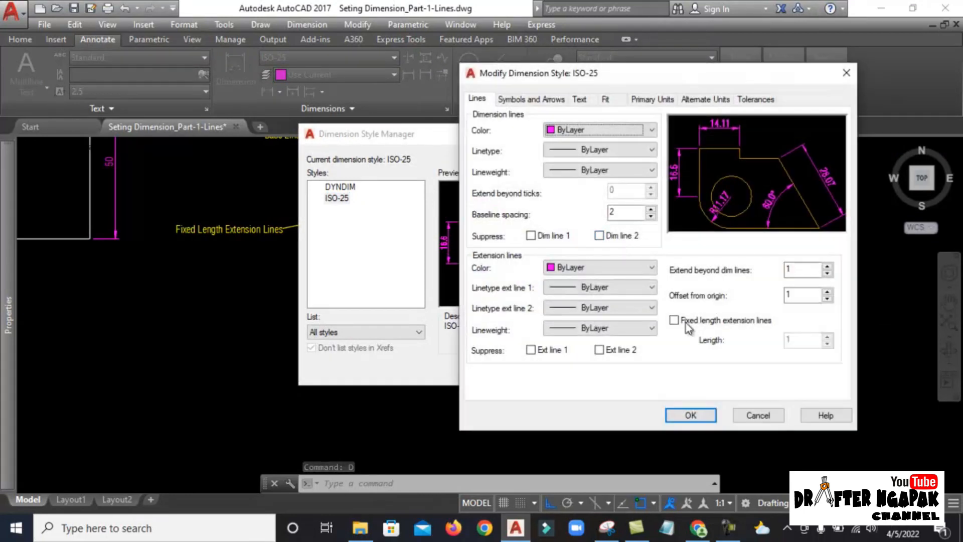
pyautogui.click(675, 321)
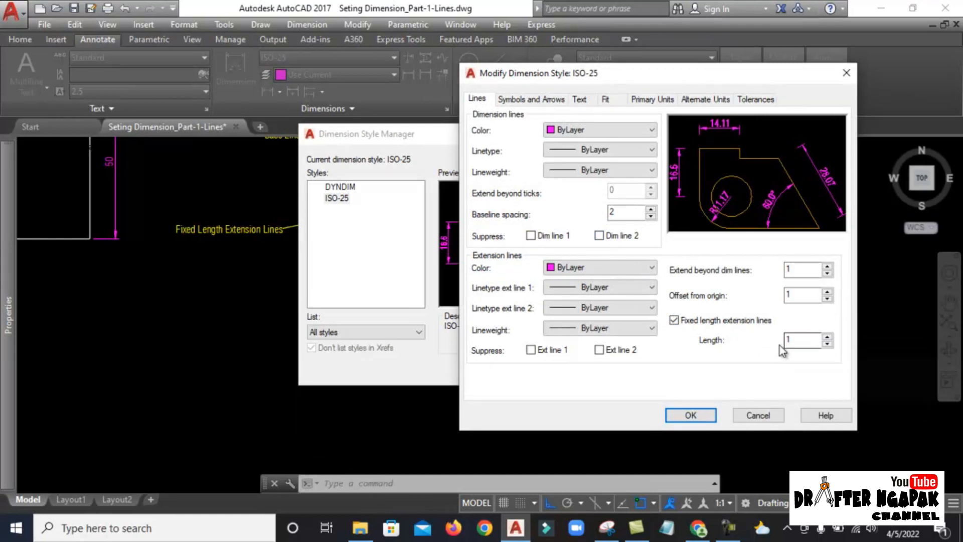
pyautogui.click(690, 414)
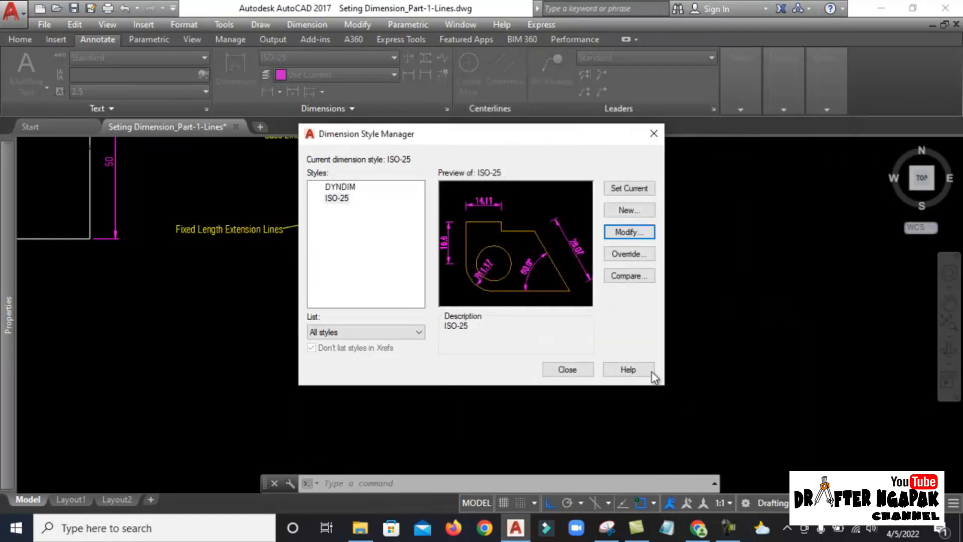
pyautogui.click(567, 371)
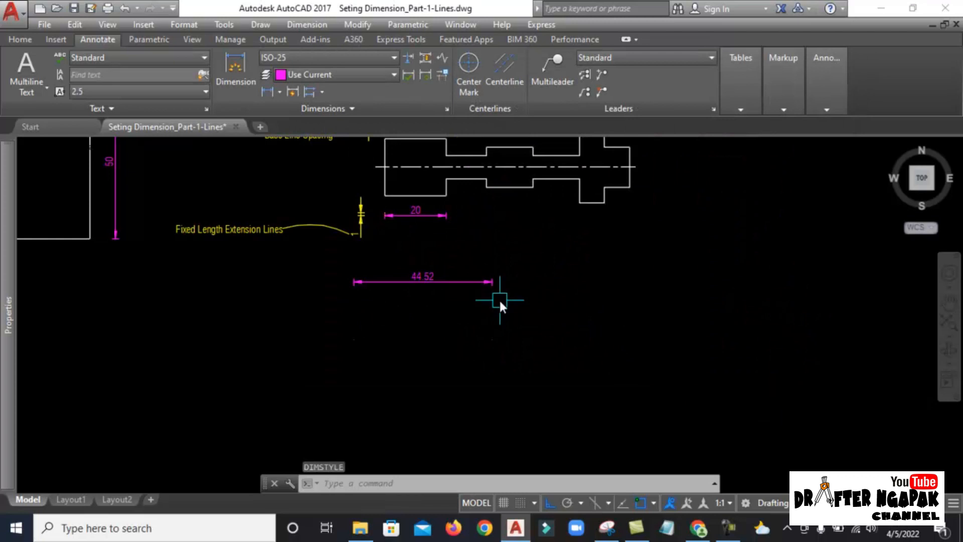
# Measure with a temporary linear dimension how far the extension line at the top of the annotated square's vertical dimension reaches outward past the dimension line
pyautogui.scroll(-3, 482, 307)
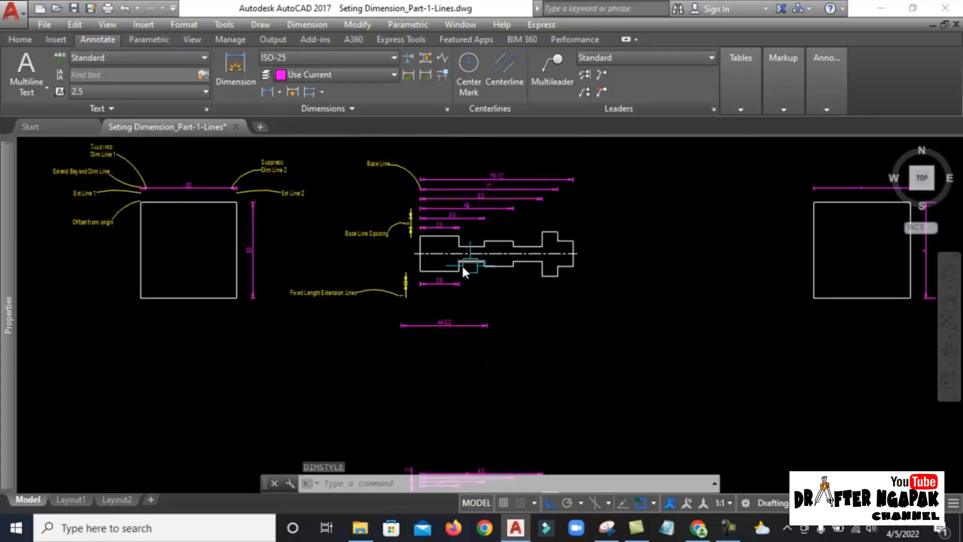
pyautogui.scroll(6, 186, 199)
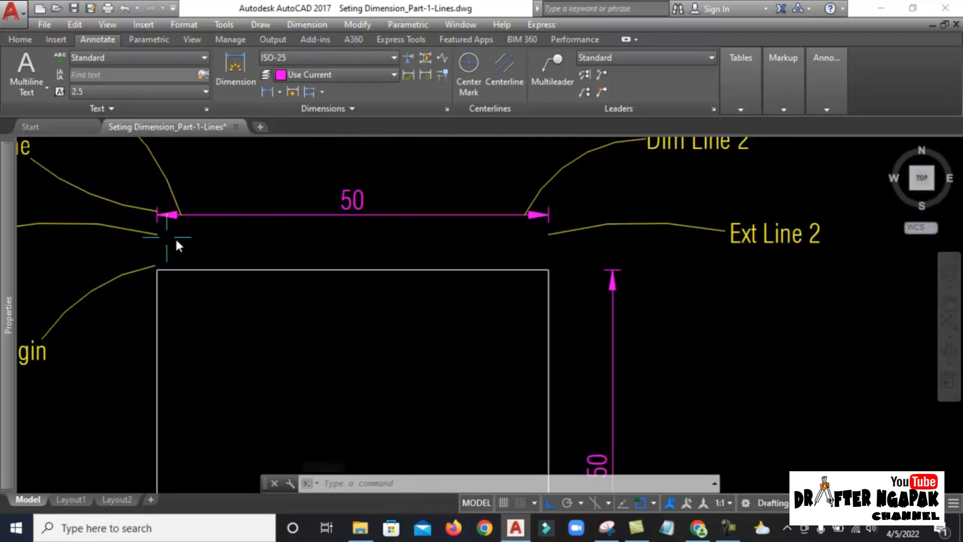
pyautogui.scroll(-2, 175, 243)
pyautogui.scroll(6, 492, 266)
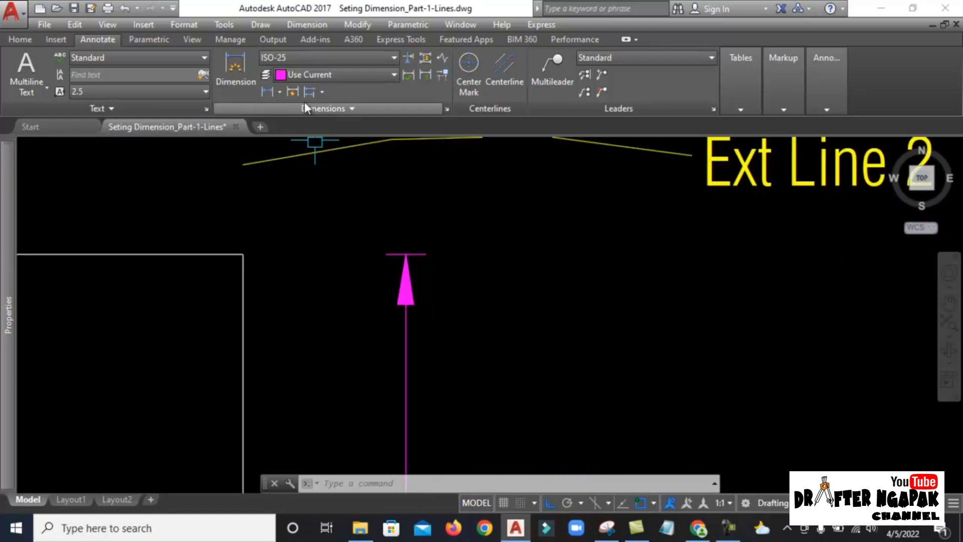
pyautogui.click(265, 91)
pyautogui.scroll(-5, 375, 242)
pyautogui.scroll(5, 288, 229)
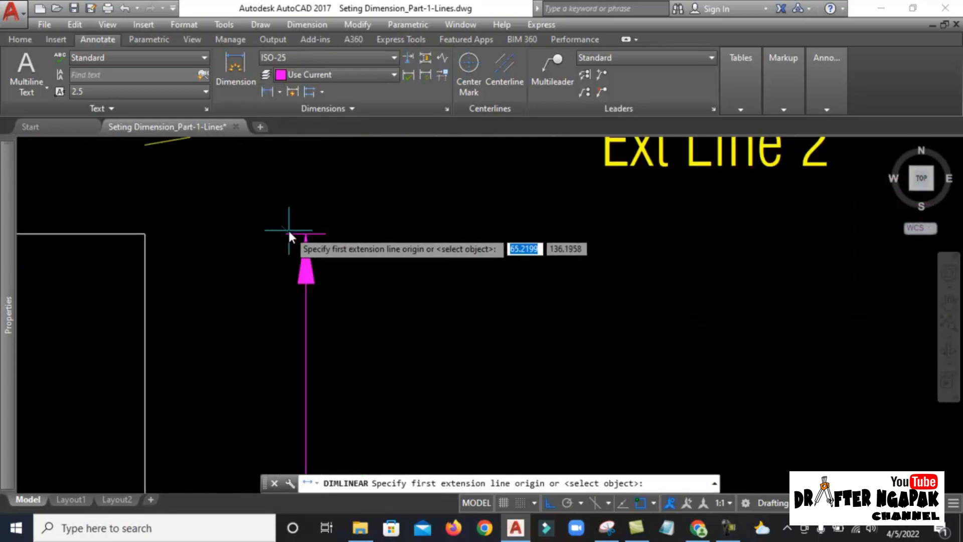
pyautogui.click(306, 232)
pyautogui.click(320, 231)
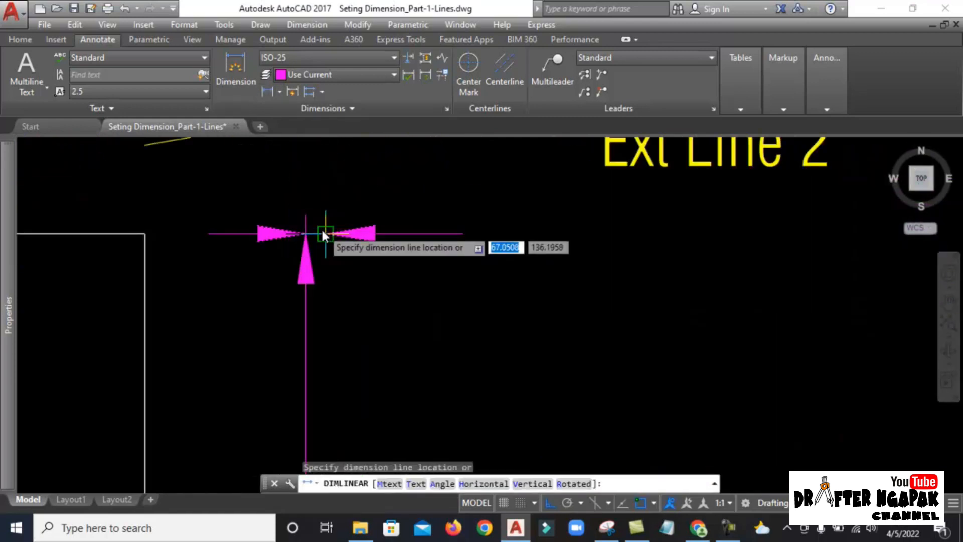
pyautogui.scroll(-3, 323, 220)
pyautogui.scroll(3, 324, 213)
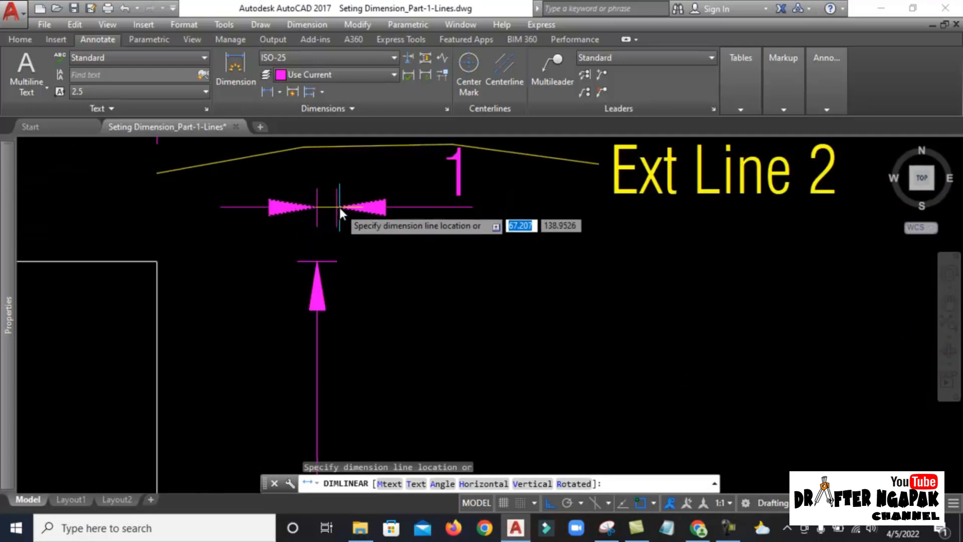
pyautogui.press('Escape')
# Measure the same extension line's other half, from the dimension line toward the square, with a temporary linear dimension
pyautogui.press('Return')
pyautogui.click(318, 261)
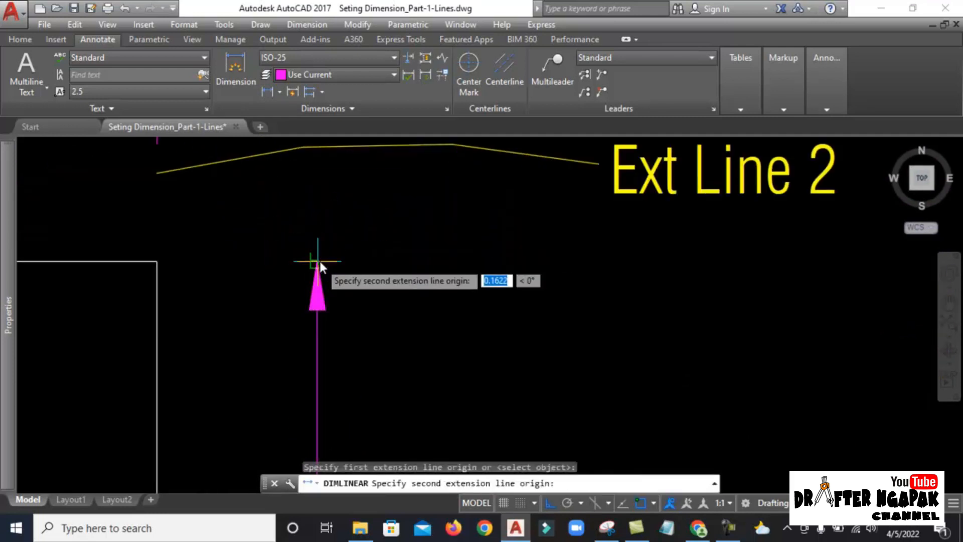
pyautogui.click(300, 260)
pyautogui.scroll(-2, 295, 250)
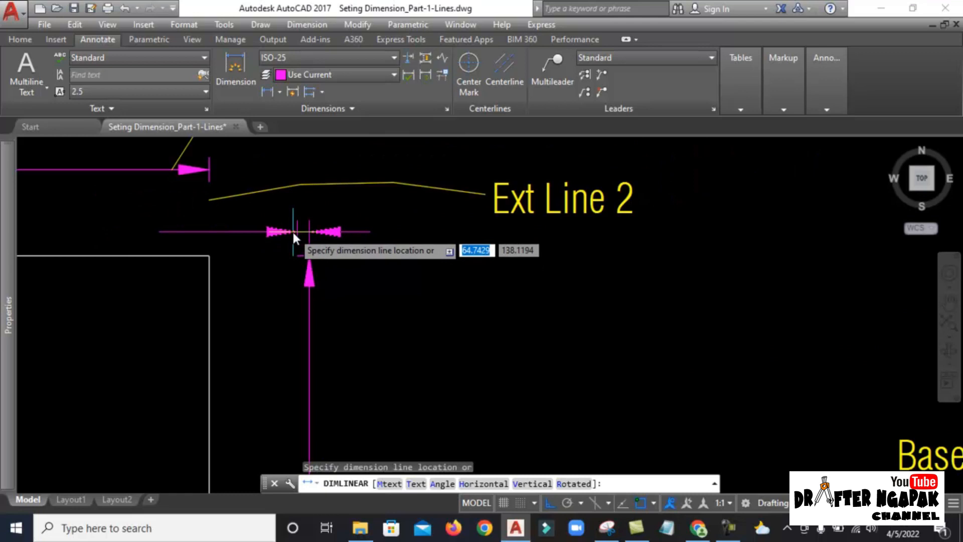
pyautogui.press('Escape')
pyautogui.scroll(4, 306, 251)
pyautogui.scroll(-10, 331, 241)
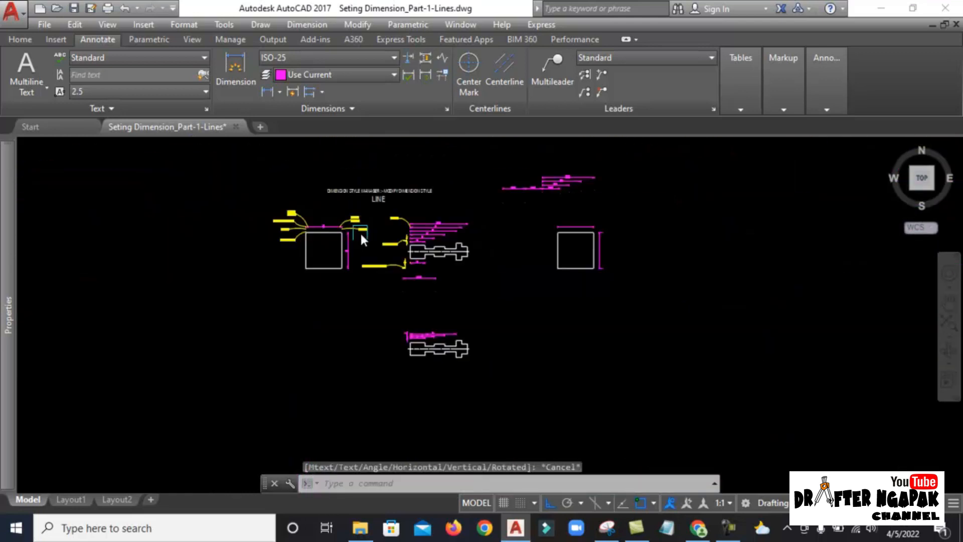
# Place a horizontal linear dimension on the bottom edge of the unannotated square, well below the edge
pyautogui.scroll(4, 433, 301)
pyautogui.scroll(2, 489, 230)
pyautogui.moveTo(489, 229); pyautogui.dragTo(323, 237, button='middle')
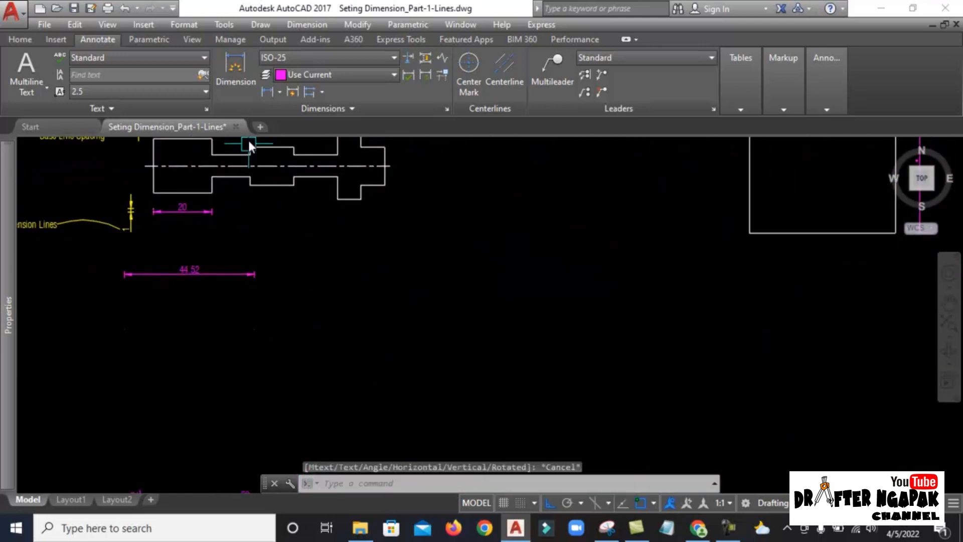
pyautogui.click(269, 94)
pyautogui.scroll(-4, 346, 321)
pyautogui.scroll(5, 429, 277)
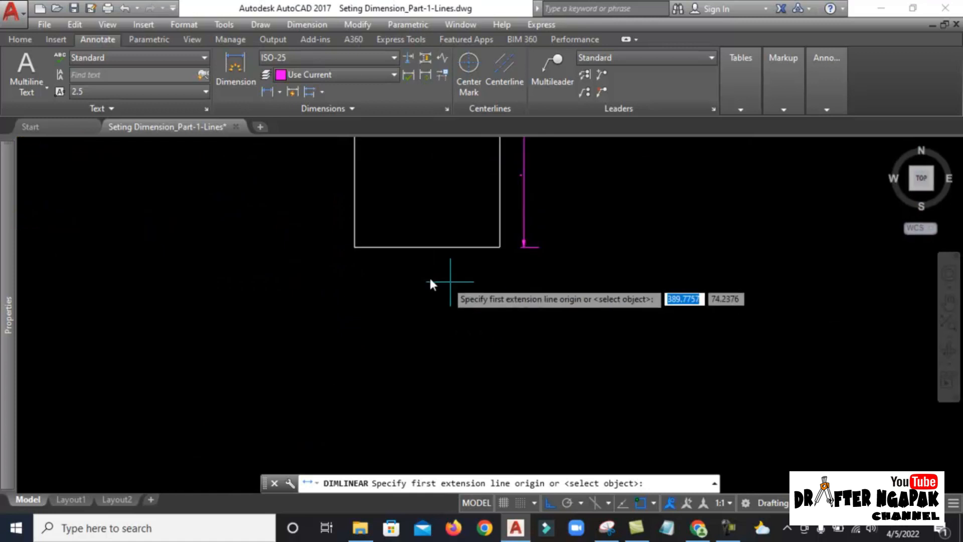
pyautogui.click(355, 246)
pyautogui.click(500, 247)
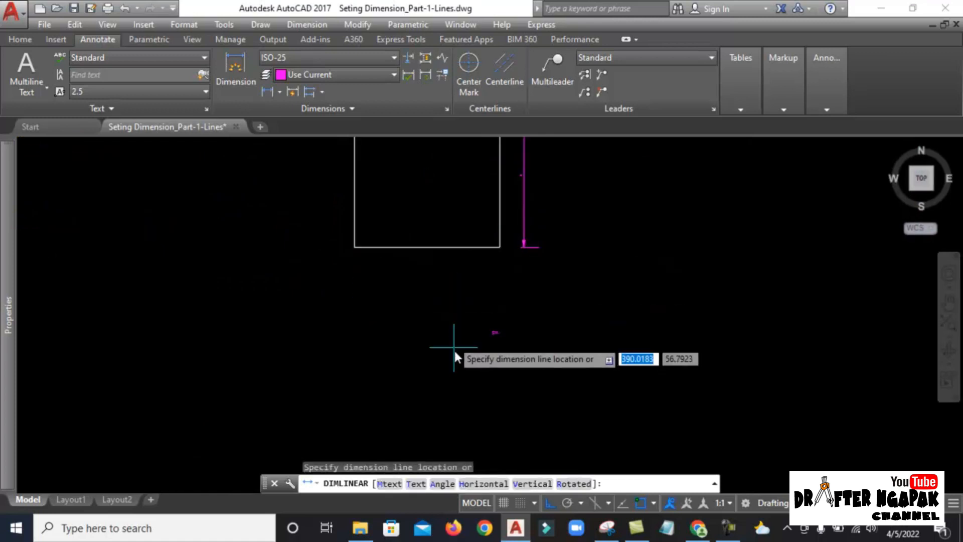
pyautogui.scroll(2, 422, 360)
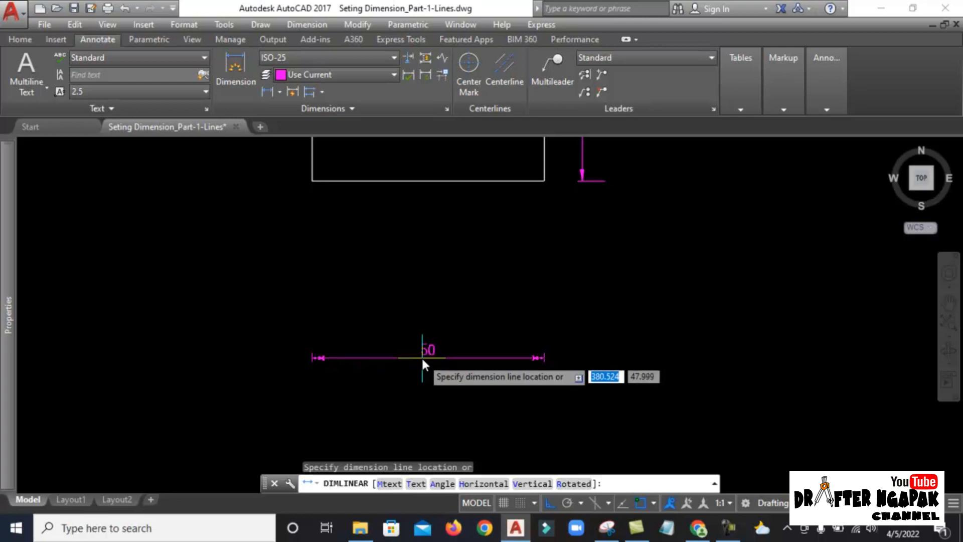
pyautogui.click(422, 359)
# Set the length of the fixed length extension lines in the ISO-25 style to 5 and close the Dimension Style Manager
pyautogui.write('d')
pyautogui.press('Return')
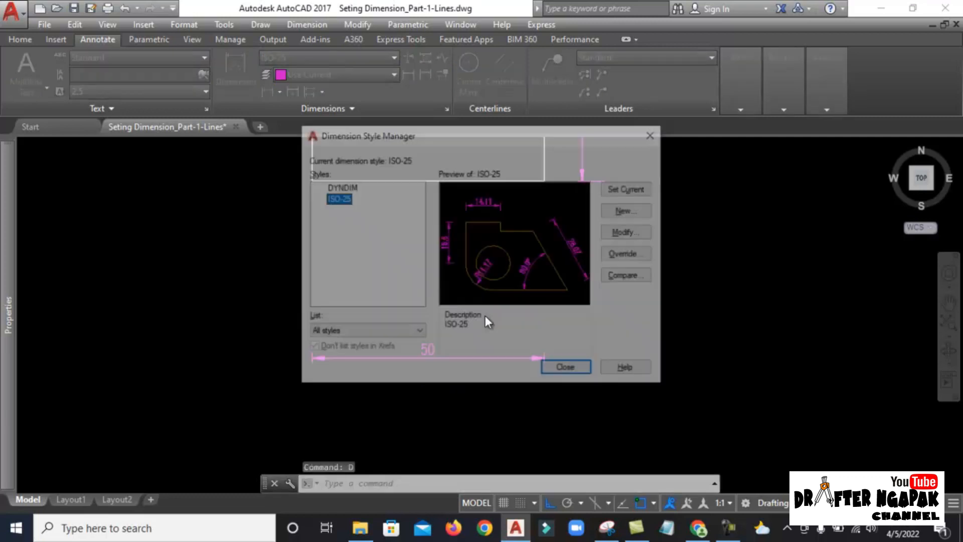
pyautogui.click(631, 236)
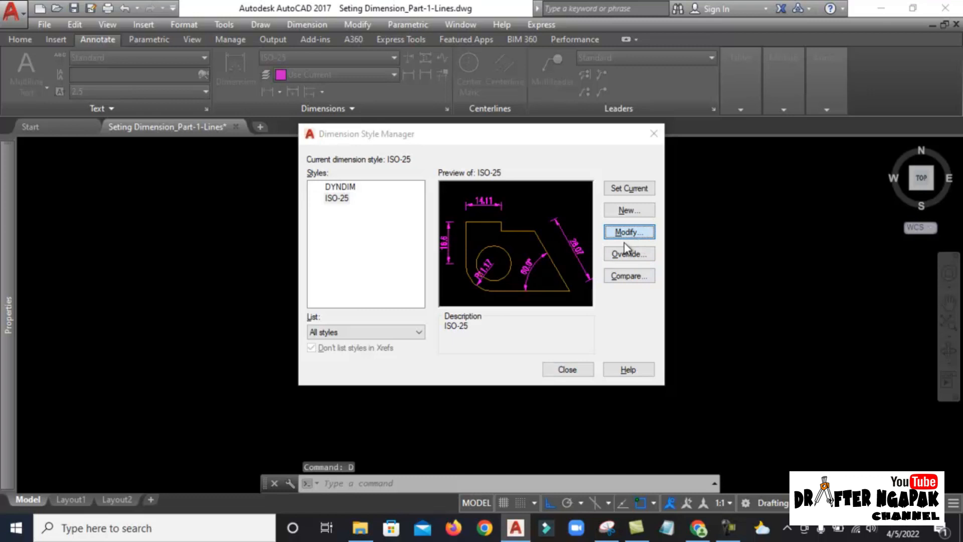
pyautogui.doubleClick(803, 340)
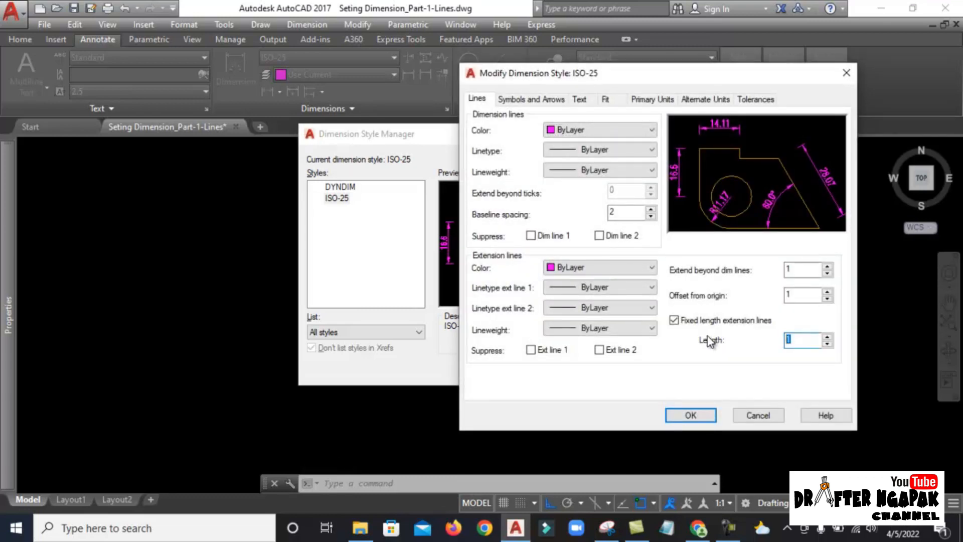
pyautogui.click(691, 415)
pyautogui.click(569, 371)
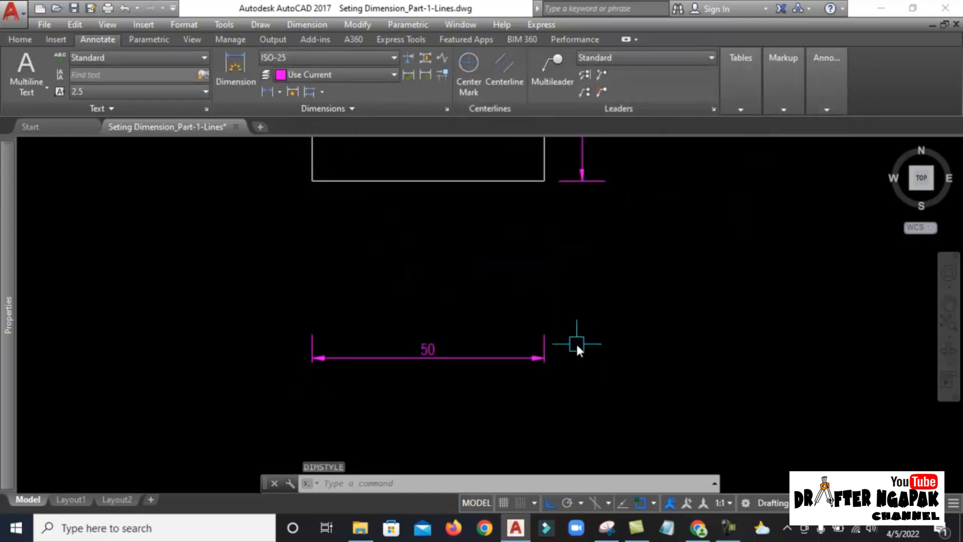
# Delete the horizontal dimension below the unannotated square
pyautogui.click(376, 295)
pyautogui.click(337, 371)
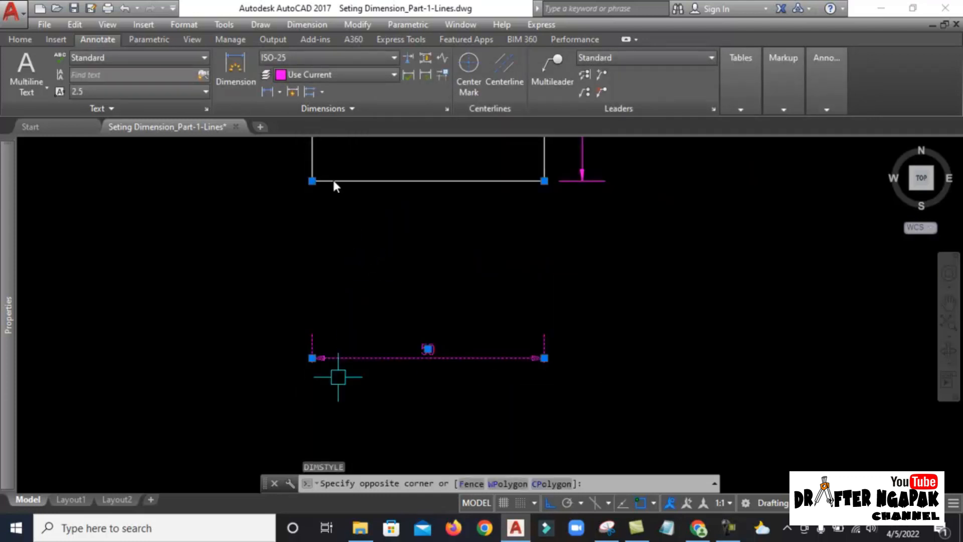
pyautogui.press('Delete')
# Dimension the unannotated square's bottom edge again with a horizontal linear dimension placed below it, using its two lower corners
pyautogui.click(267, 92)
pyautogui.click(312, 180)
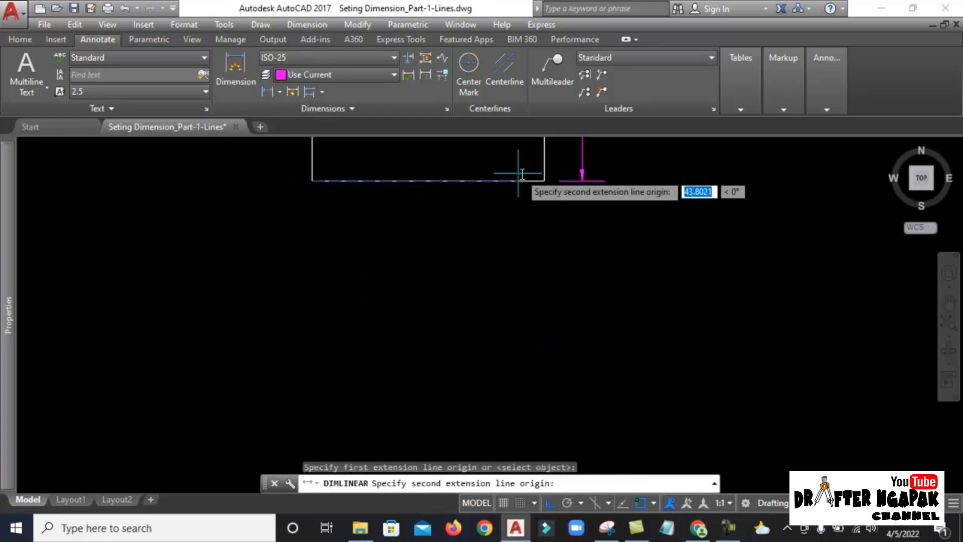
pyautogui.click(544, 180)
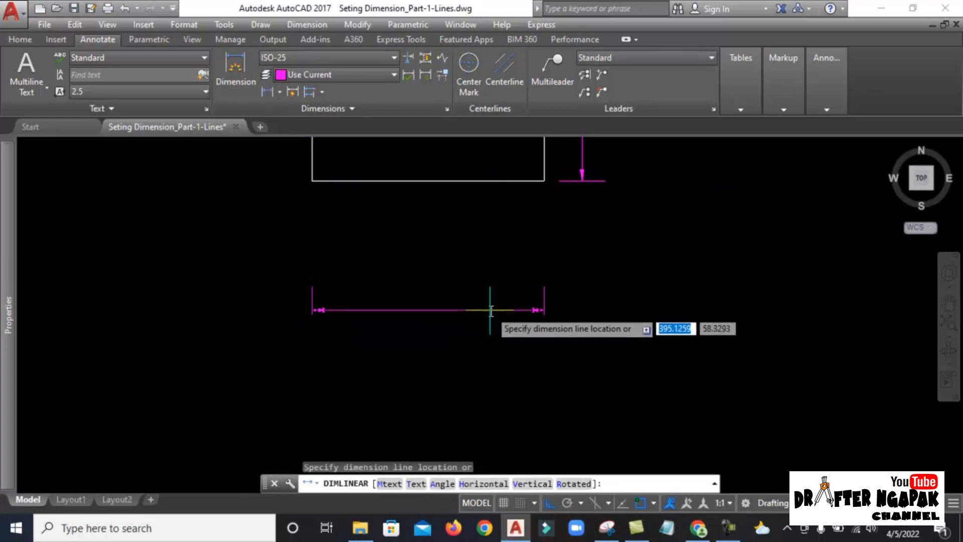
pyautogui.click(490, 319)
pyautogui.scroll(2, 531, 281)
pyautogui.scroll(-6, 498, 279)
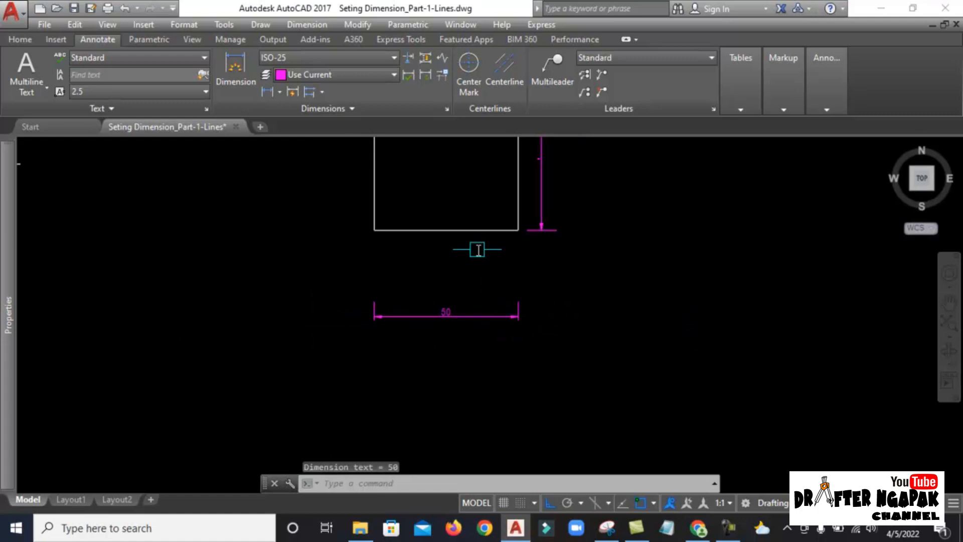
pyautogui.scroll(-2, 452, 293)
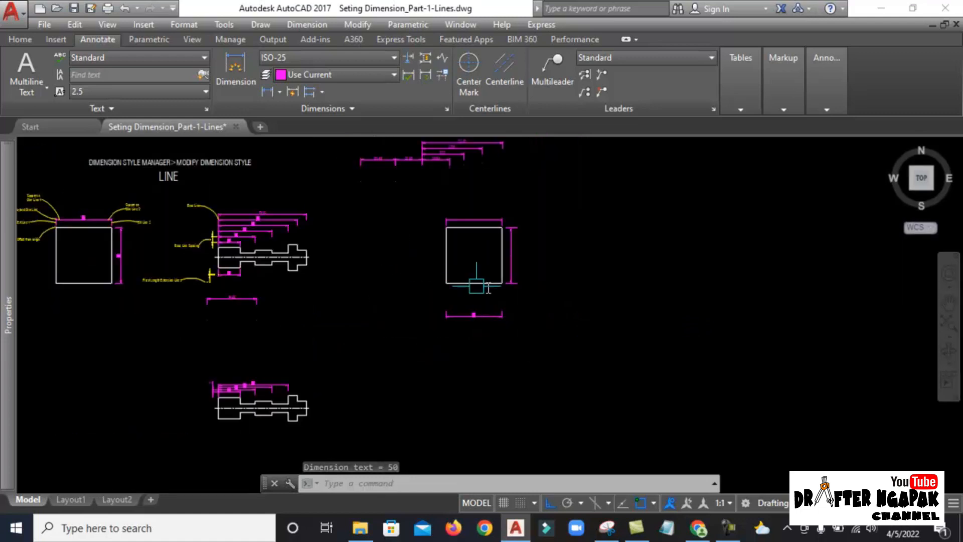
# Turn off Fixed length extension lines in the ISO-25 style and close the Dimension Style Manager
pyautogui.scroll(6, 151, 273)
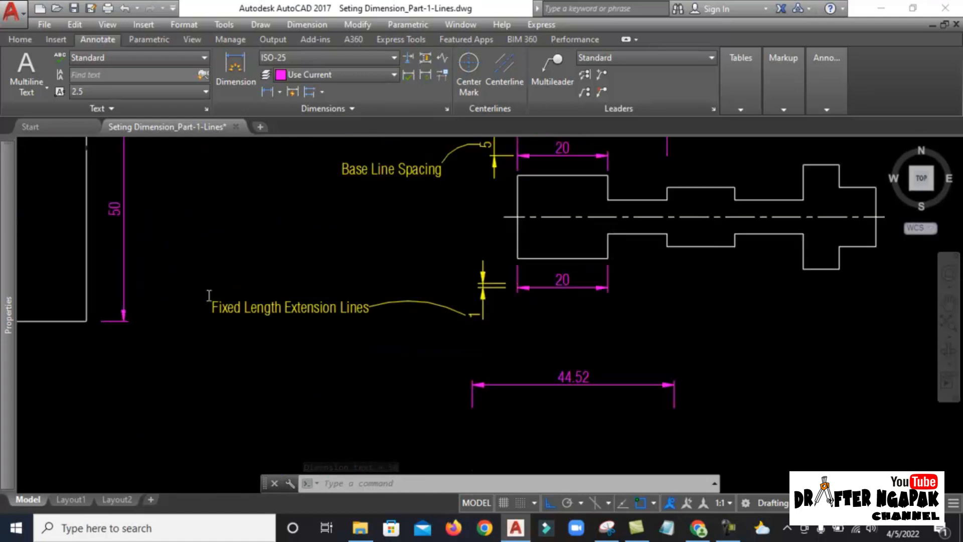
pyautogui.moveTo(208, 293); pyautogui.dragTo(209, 321, button='middle')
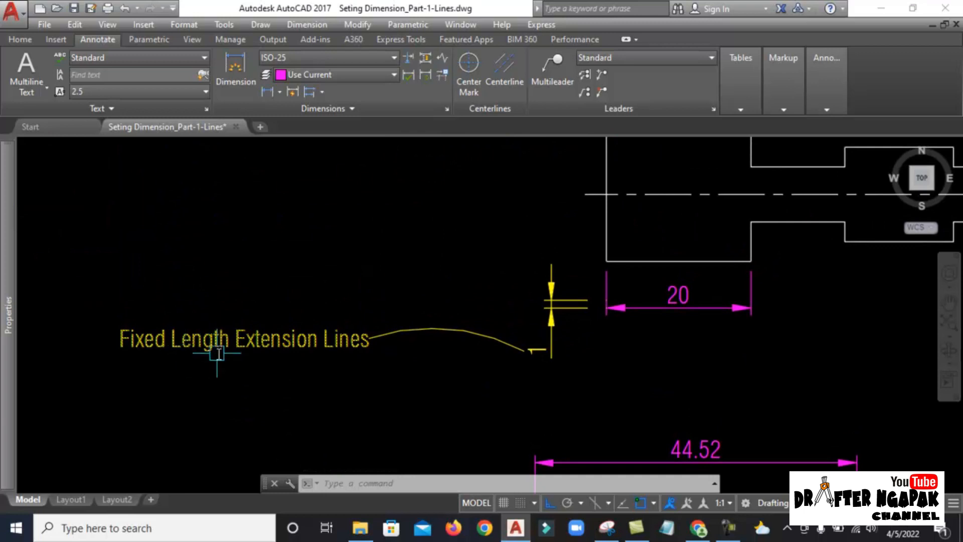
pyautogui.moveTo(503, 355); pyautogui.dragTo(482, 361, button='middle')
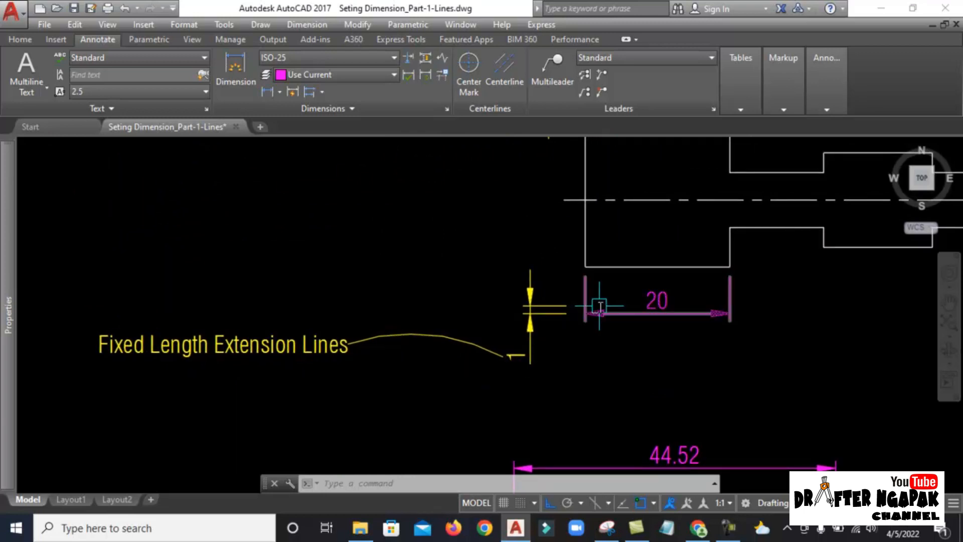
pyautogui.press('Return')
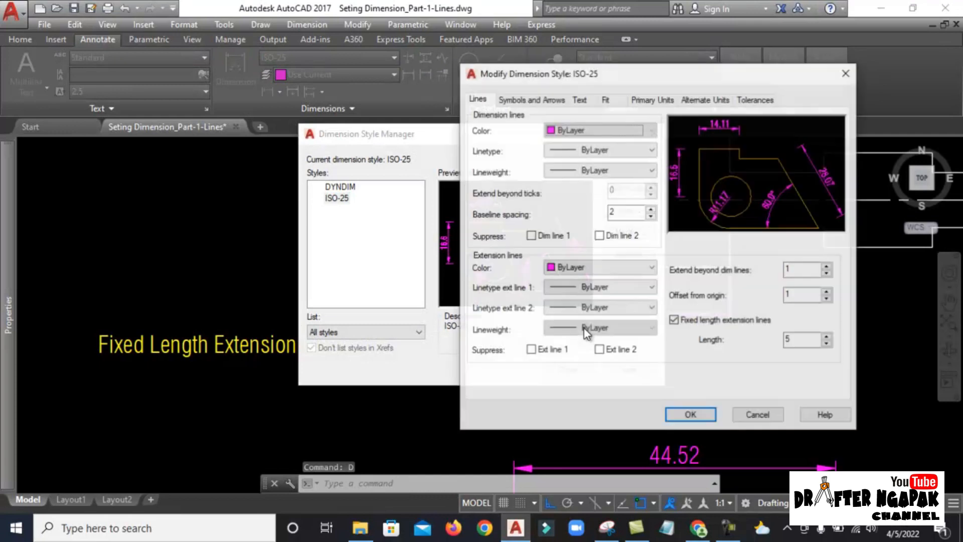
pyautogui.click(674, 319)
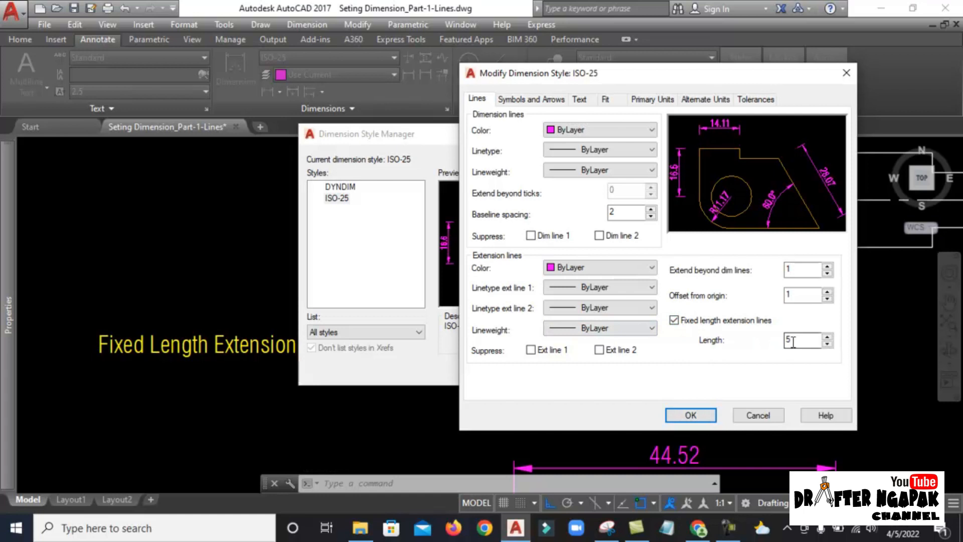
pyautogui.click(691, 415)
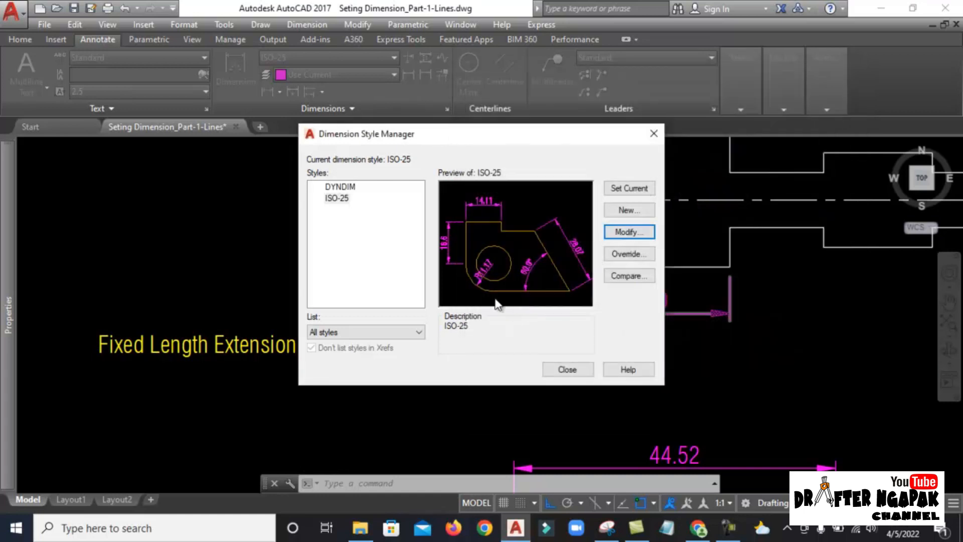
pyautogui.click(565, 368)
# Bring the annotated square and shaft examples into view and open the ISO-25 dimension style for modification
pyautogui.scroll(-6, 521, 321)
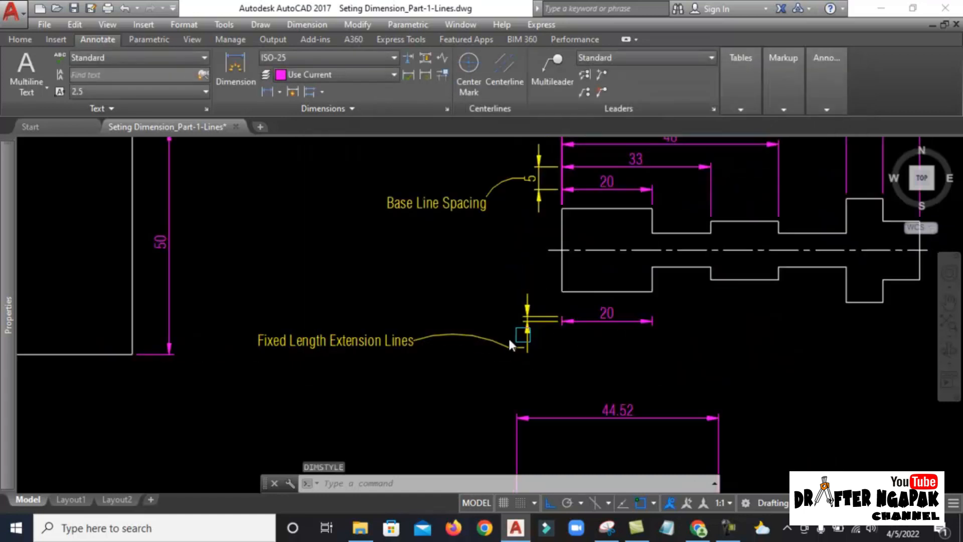
pyautogui.scroll(-2, 434, 316)
pyautogui.scroll(4, 371, 247)
pyautogui.moveTo(391, 272)
pyautogui.mouseDown(button='middle')
pyautogui.moveTo(317, 268)
pyautogui.moveTo(359, 271)
pyautogui.mouseUp(button='middle')
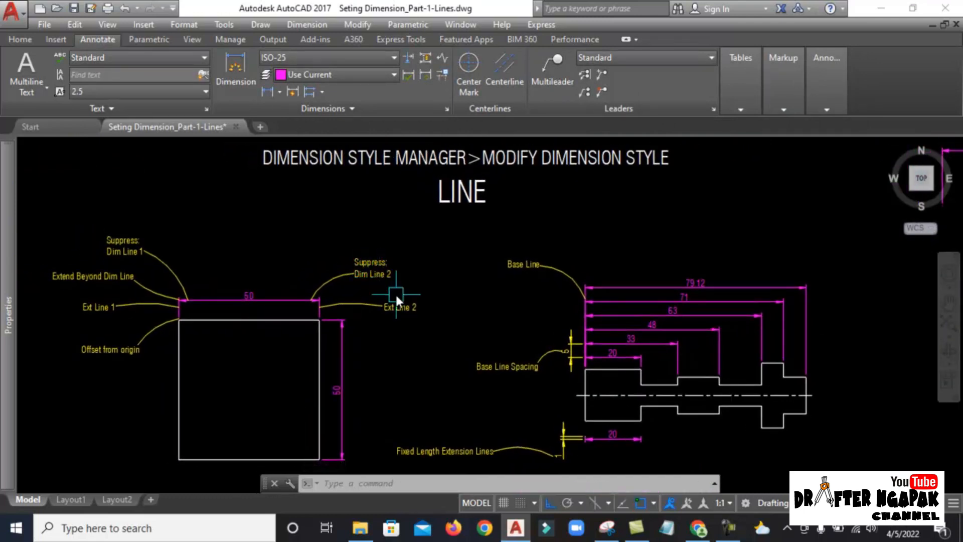
pyautogui.write('D')
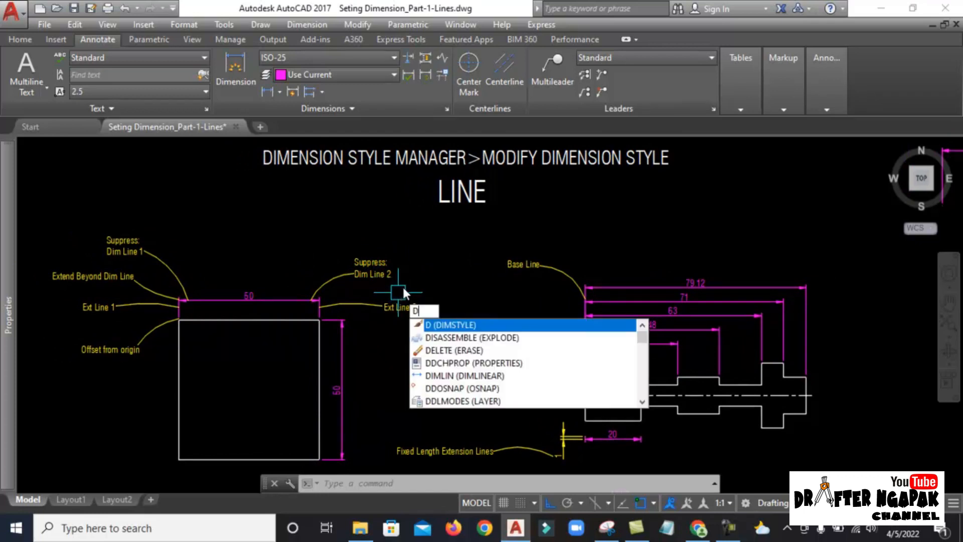
pyautogui.click(482, 325)
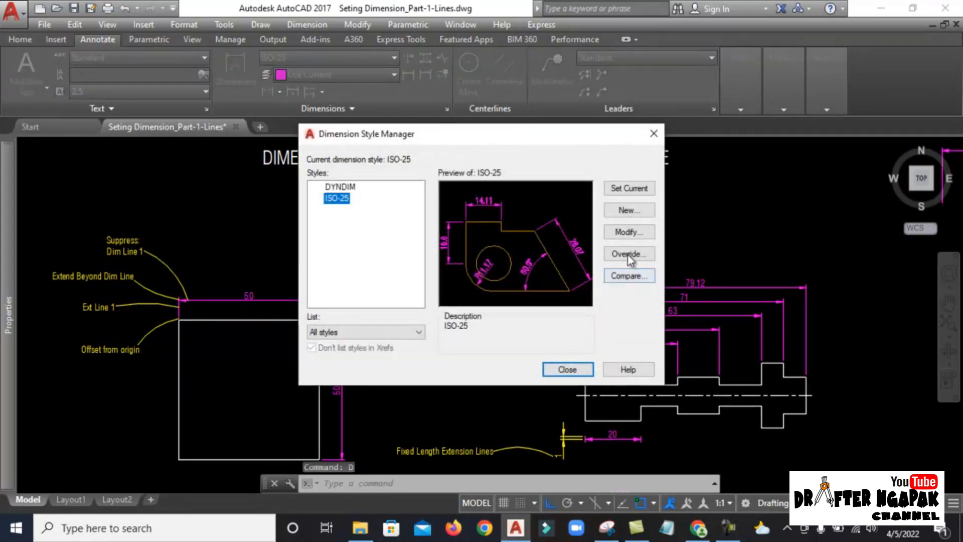
pyautogui.click(628, 232)
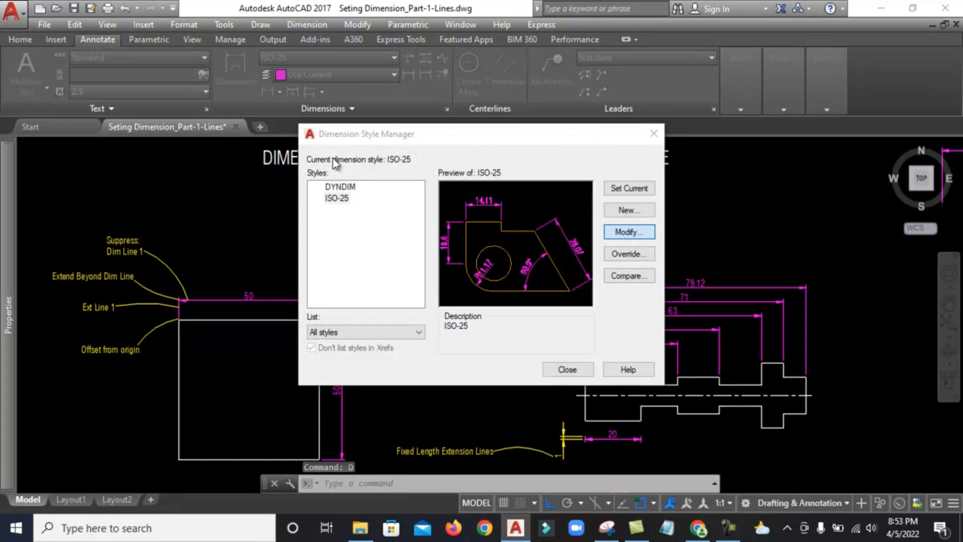